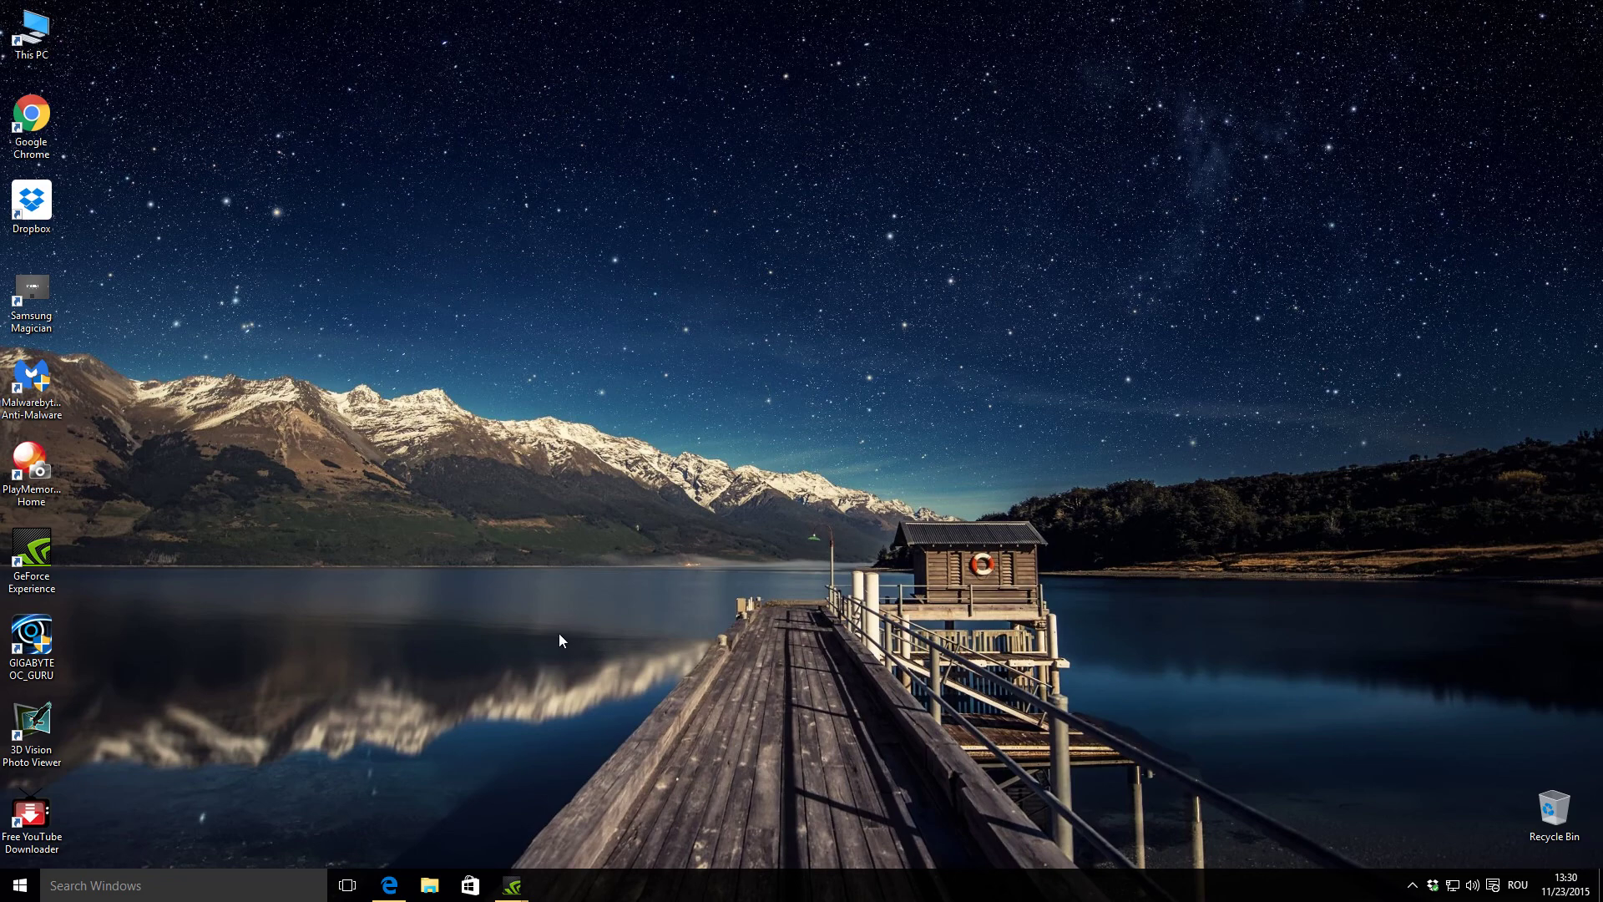
- Restore the Edge window showing the BenQ GL2450HM Flicker Free LED Monitor product page
left_click(392, 887)
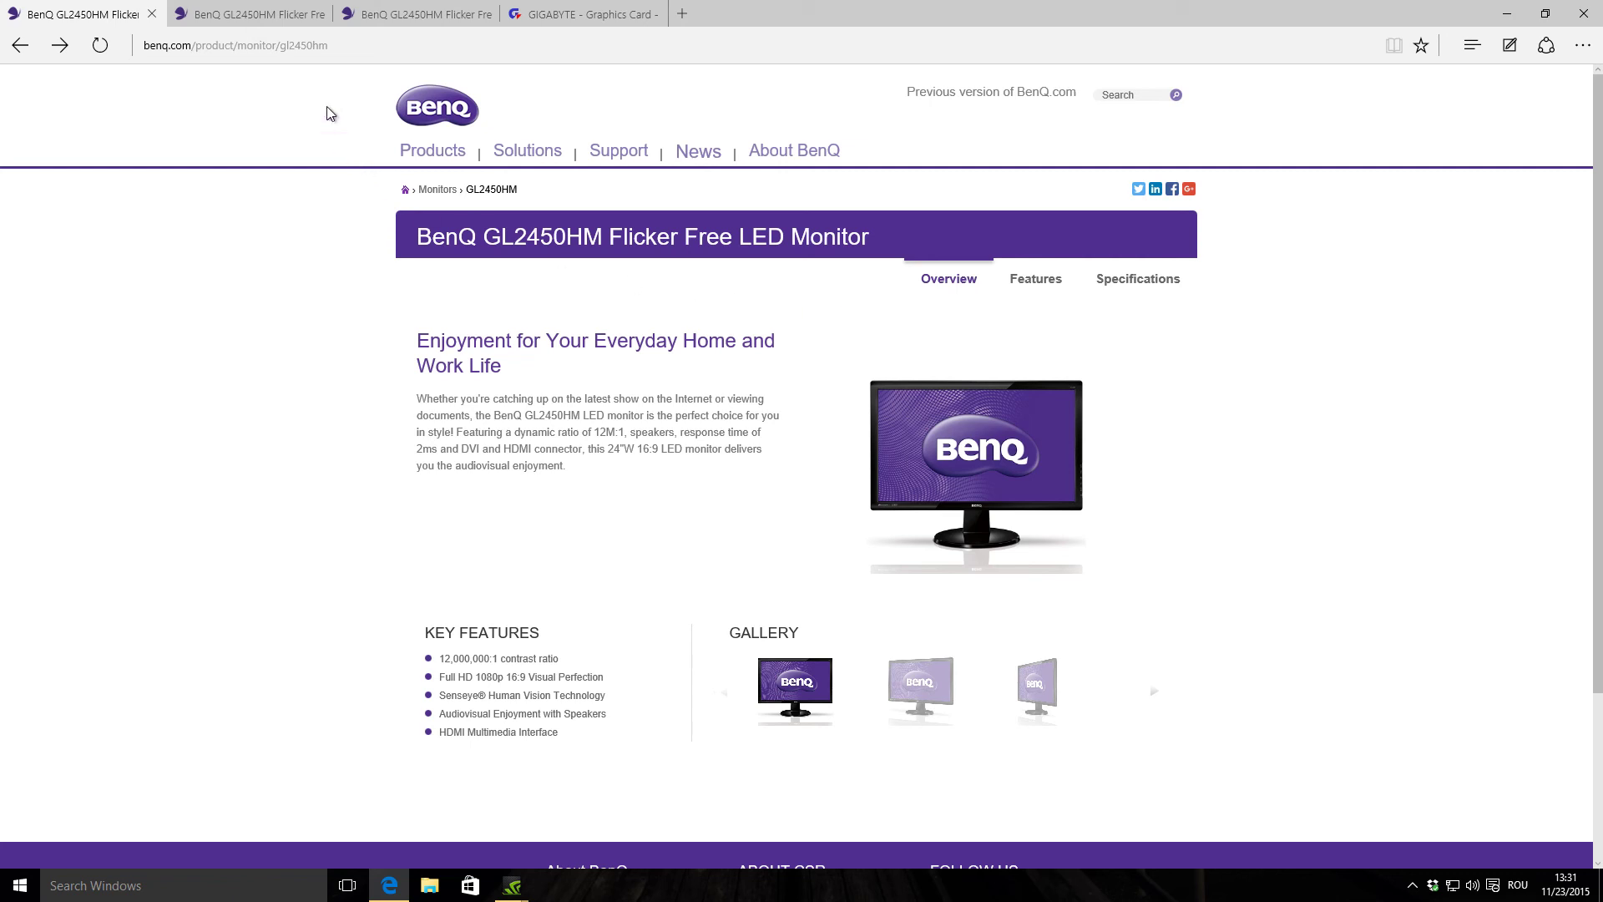
left_click(303, 14)
left_click(392, 14)
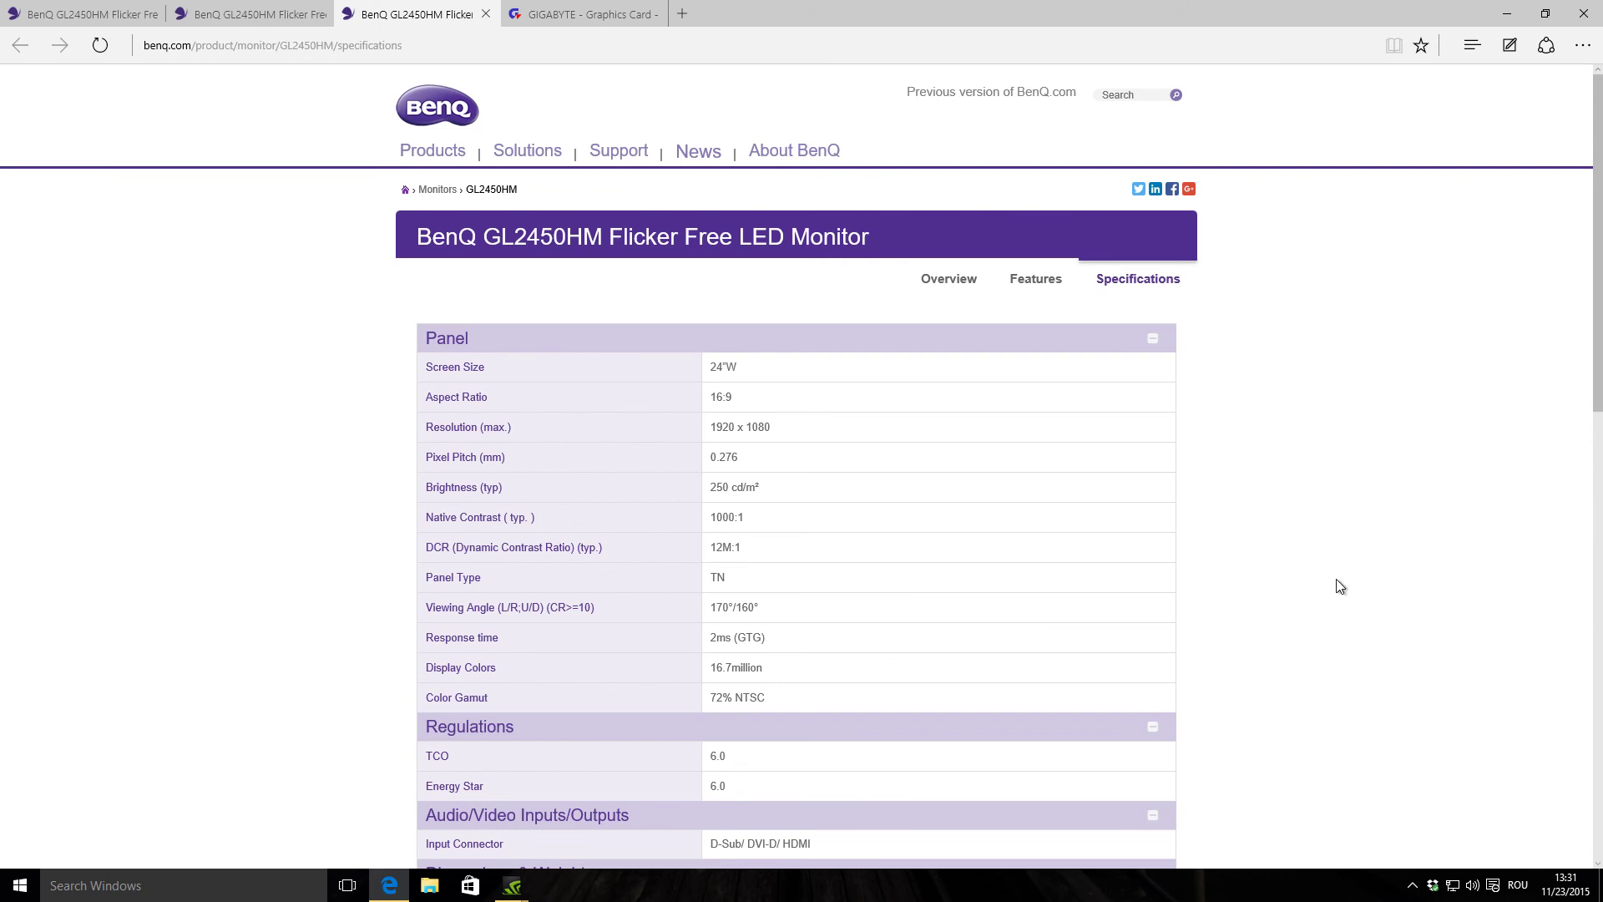
scroll(1338, 585, "down", 2)
scroll(1338, 585, "down", 2)
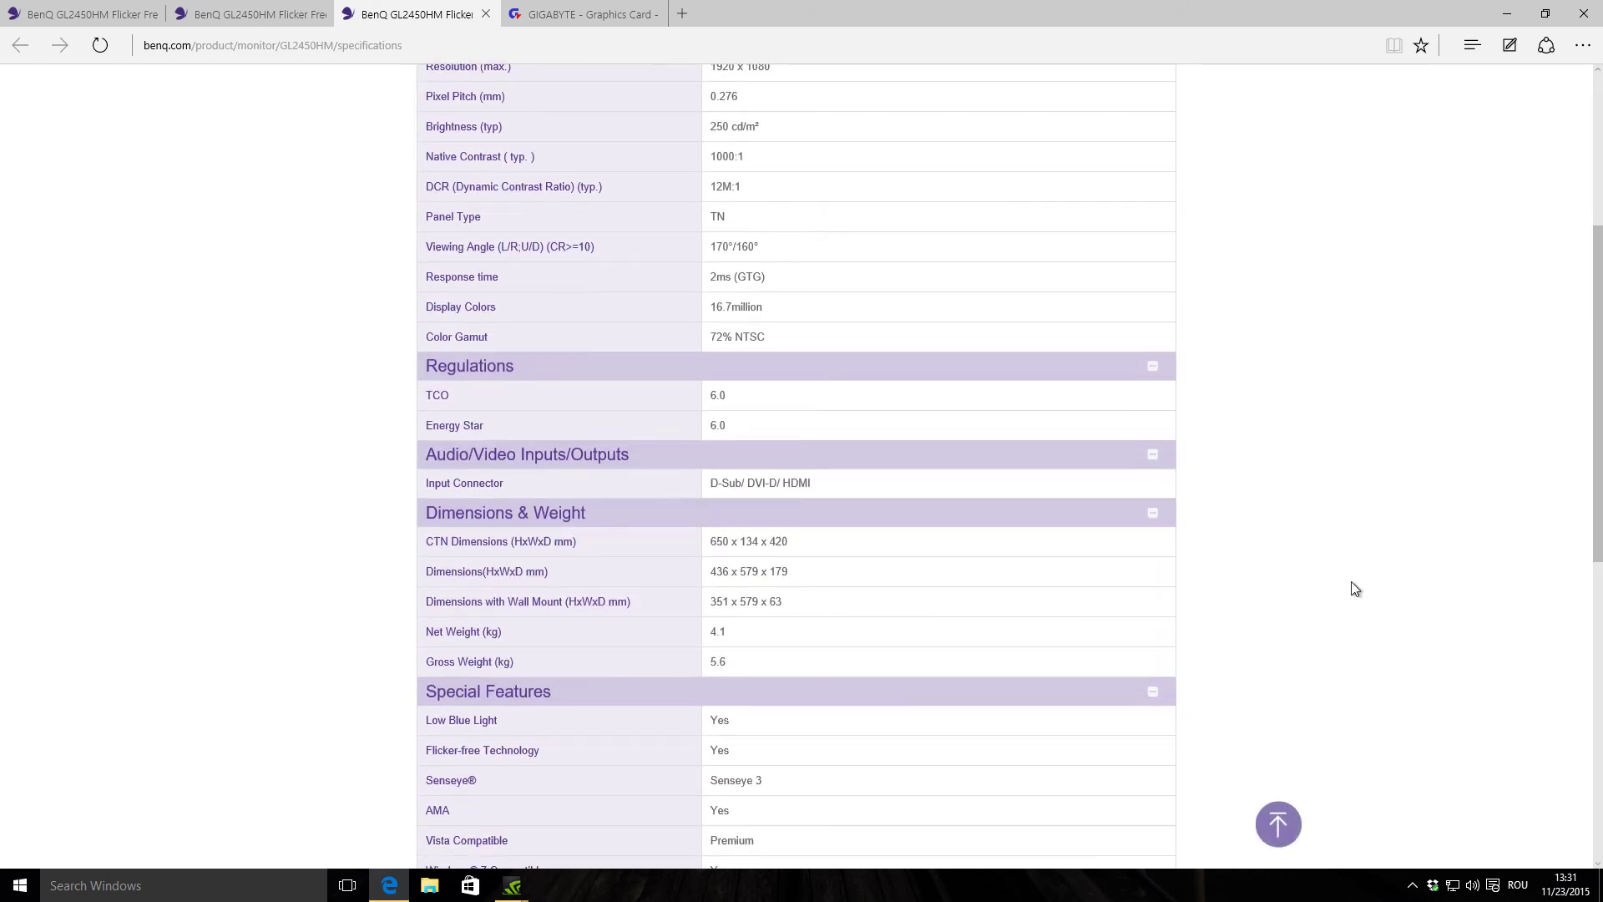
scroll(1351, 589, "up", 4)
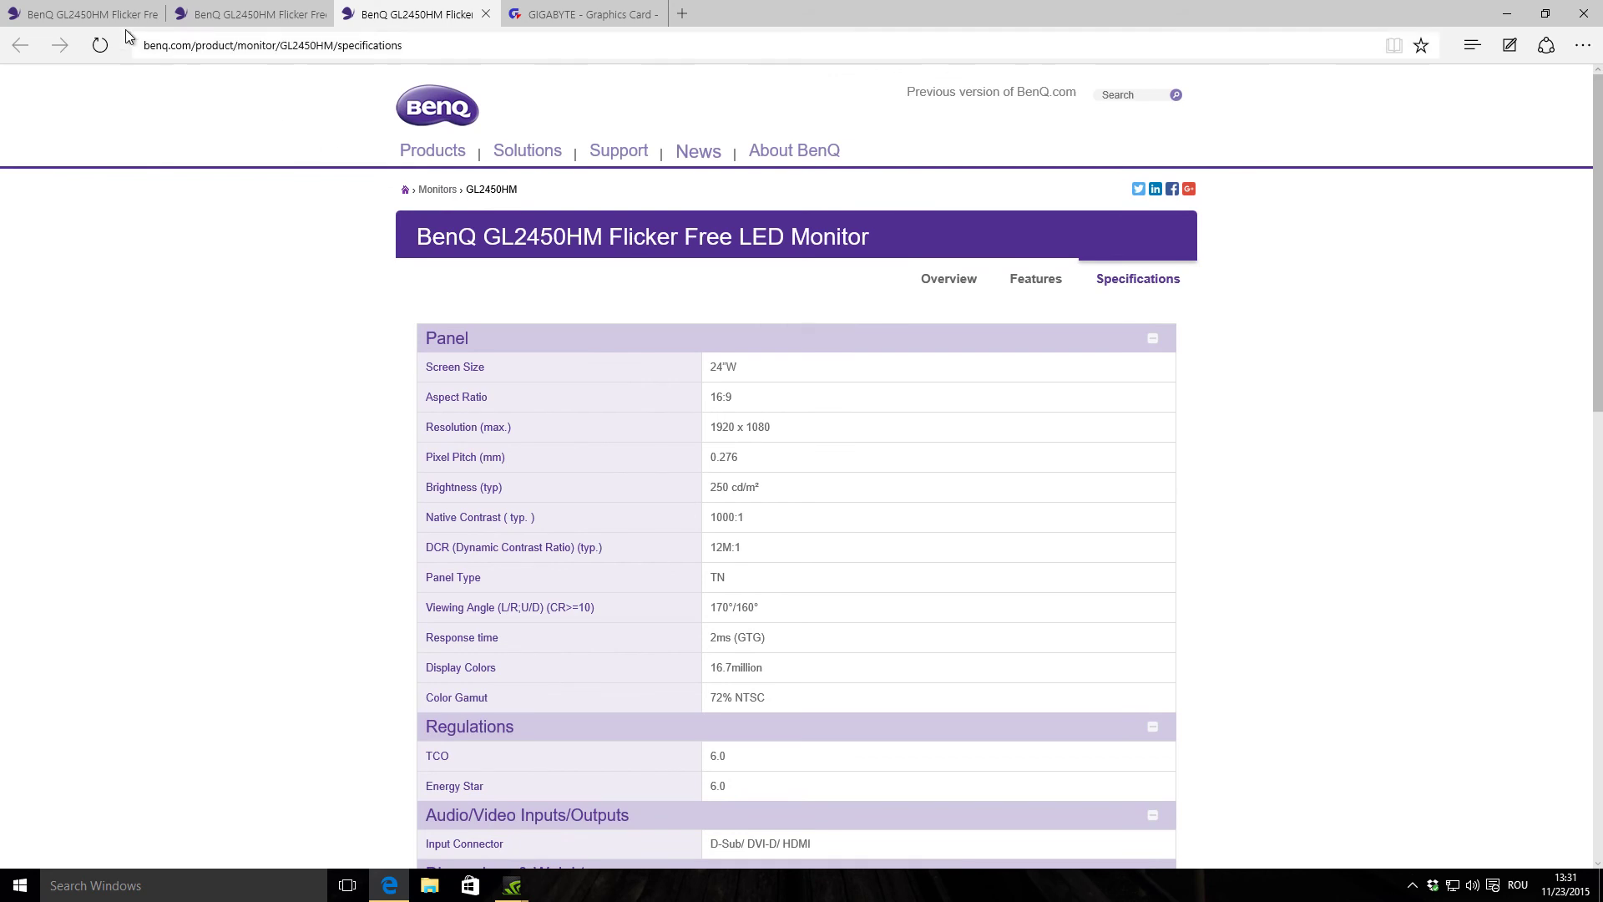
left_click(100, 17)
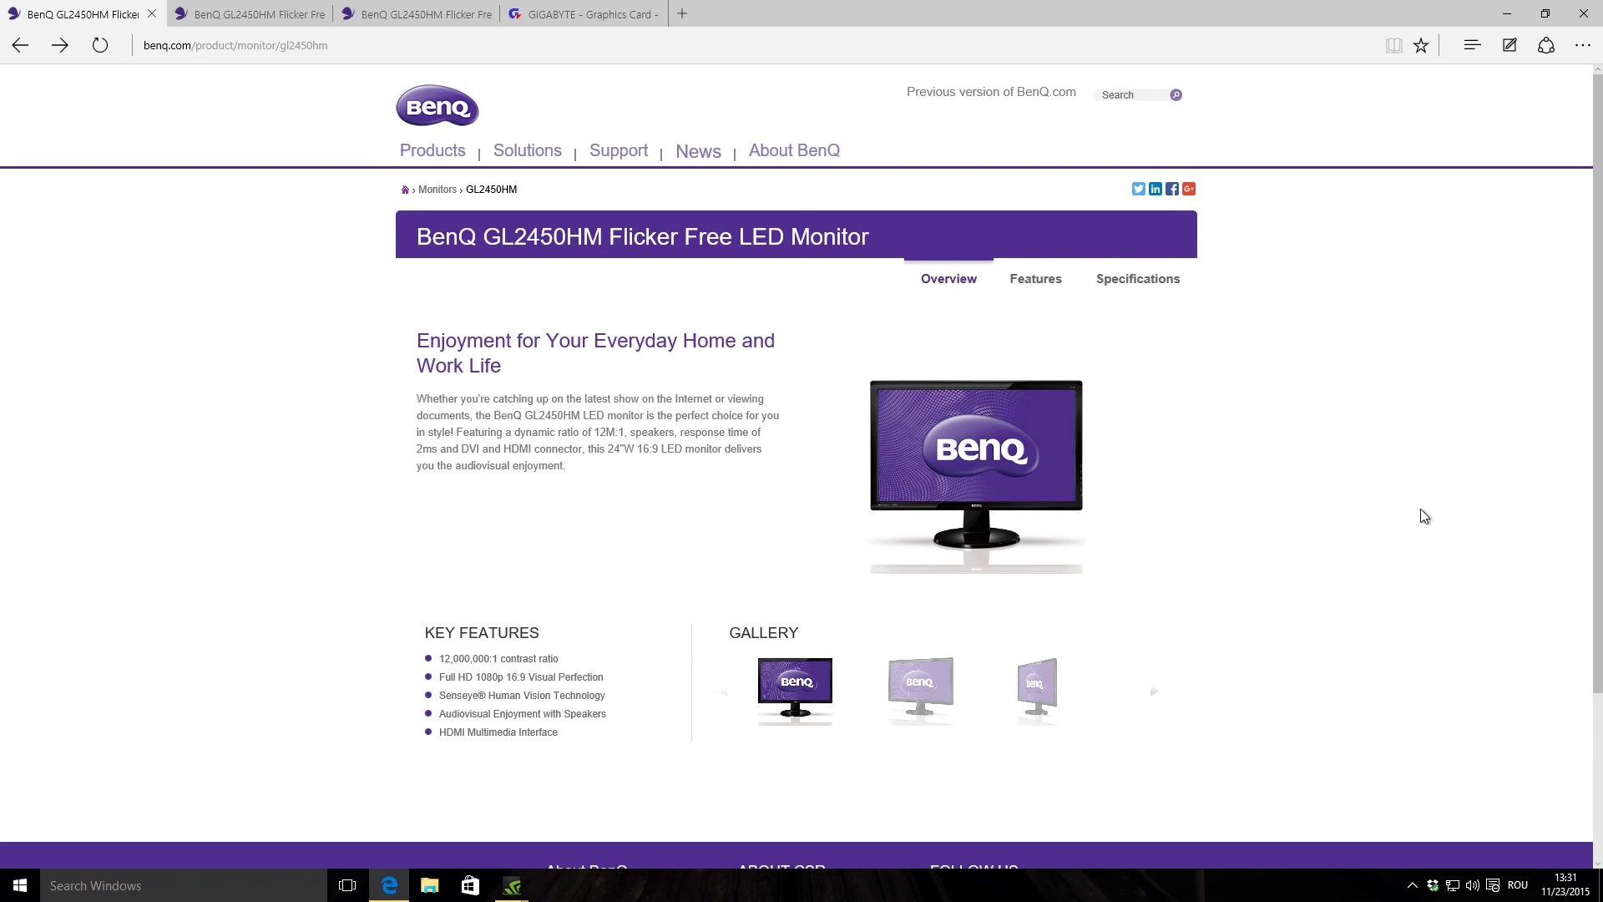
- Switch Edge to the GIGABYTE GV-N75TOC2-2GI graphics card tab
left_click(584, 14)
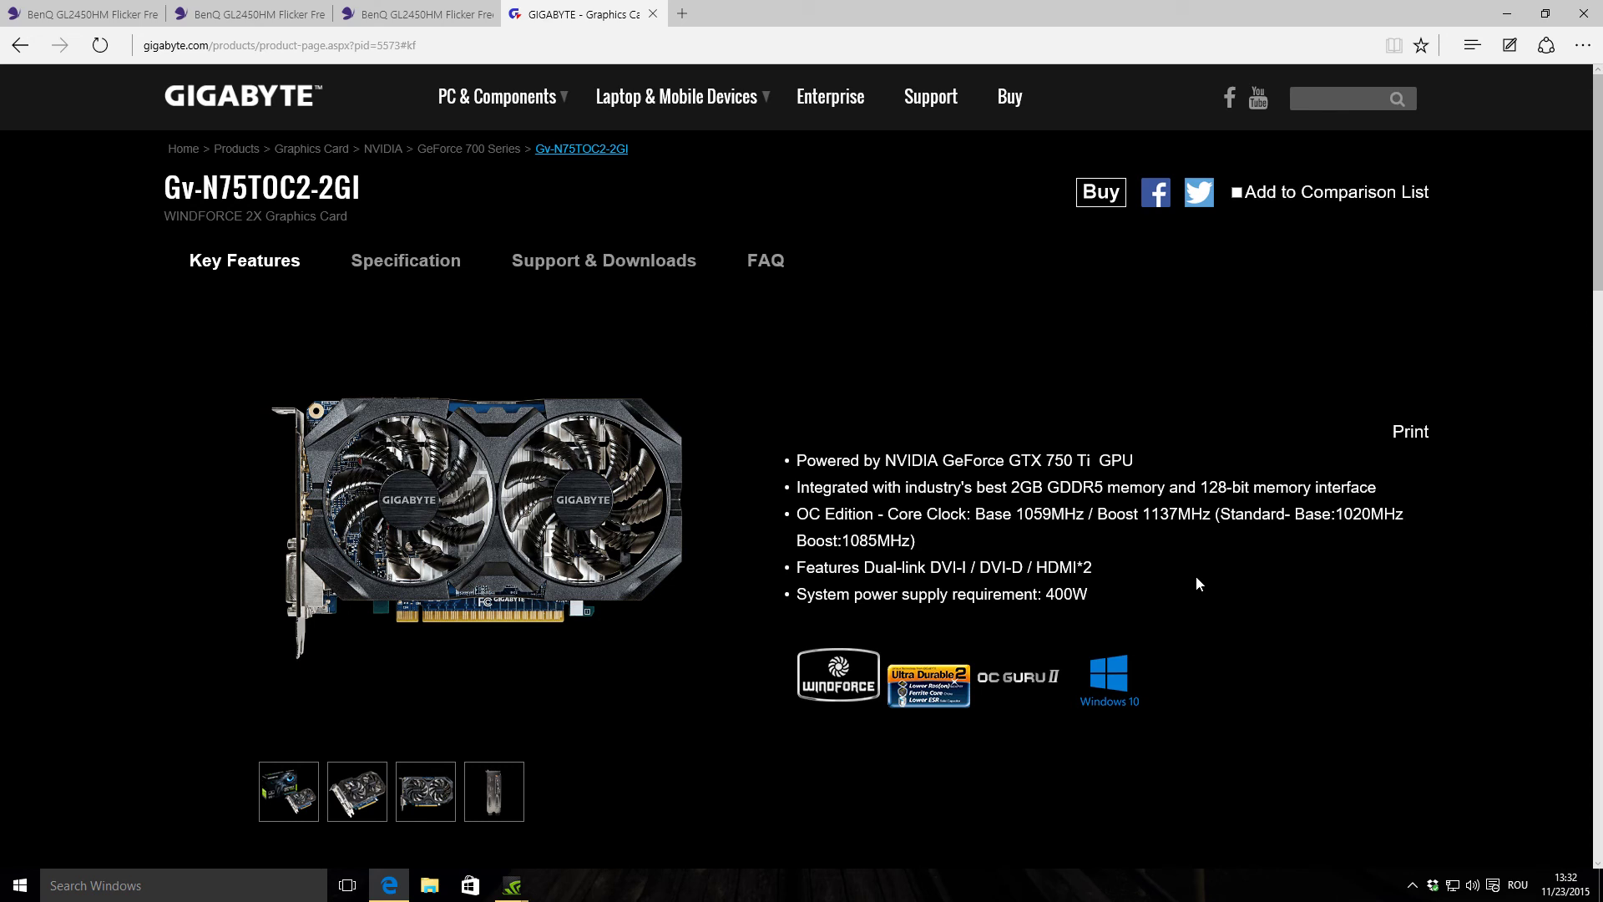
- Minimize the Edge window to reveal the Windows desktop
left_click(1513, 20)
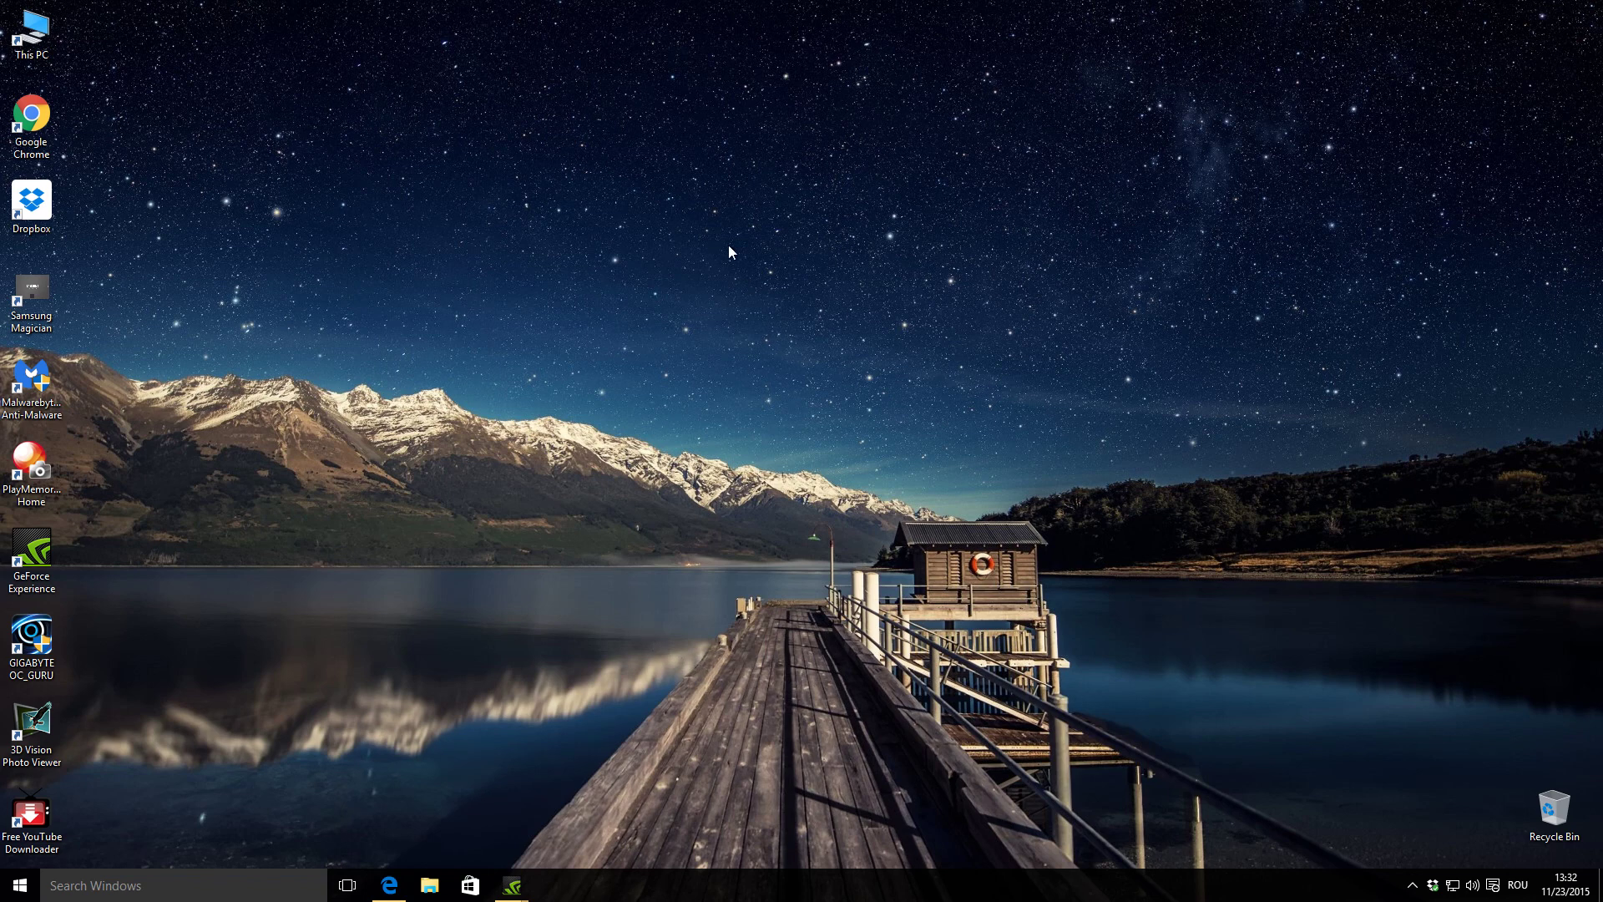
- Launch NVIDIA Control Panel from the desktop context menu and maximize it
right_click(915, 267)
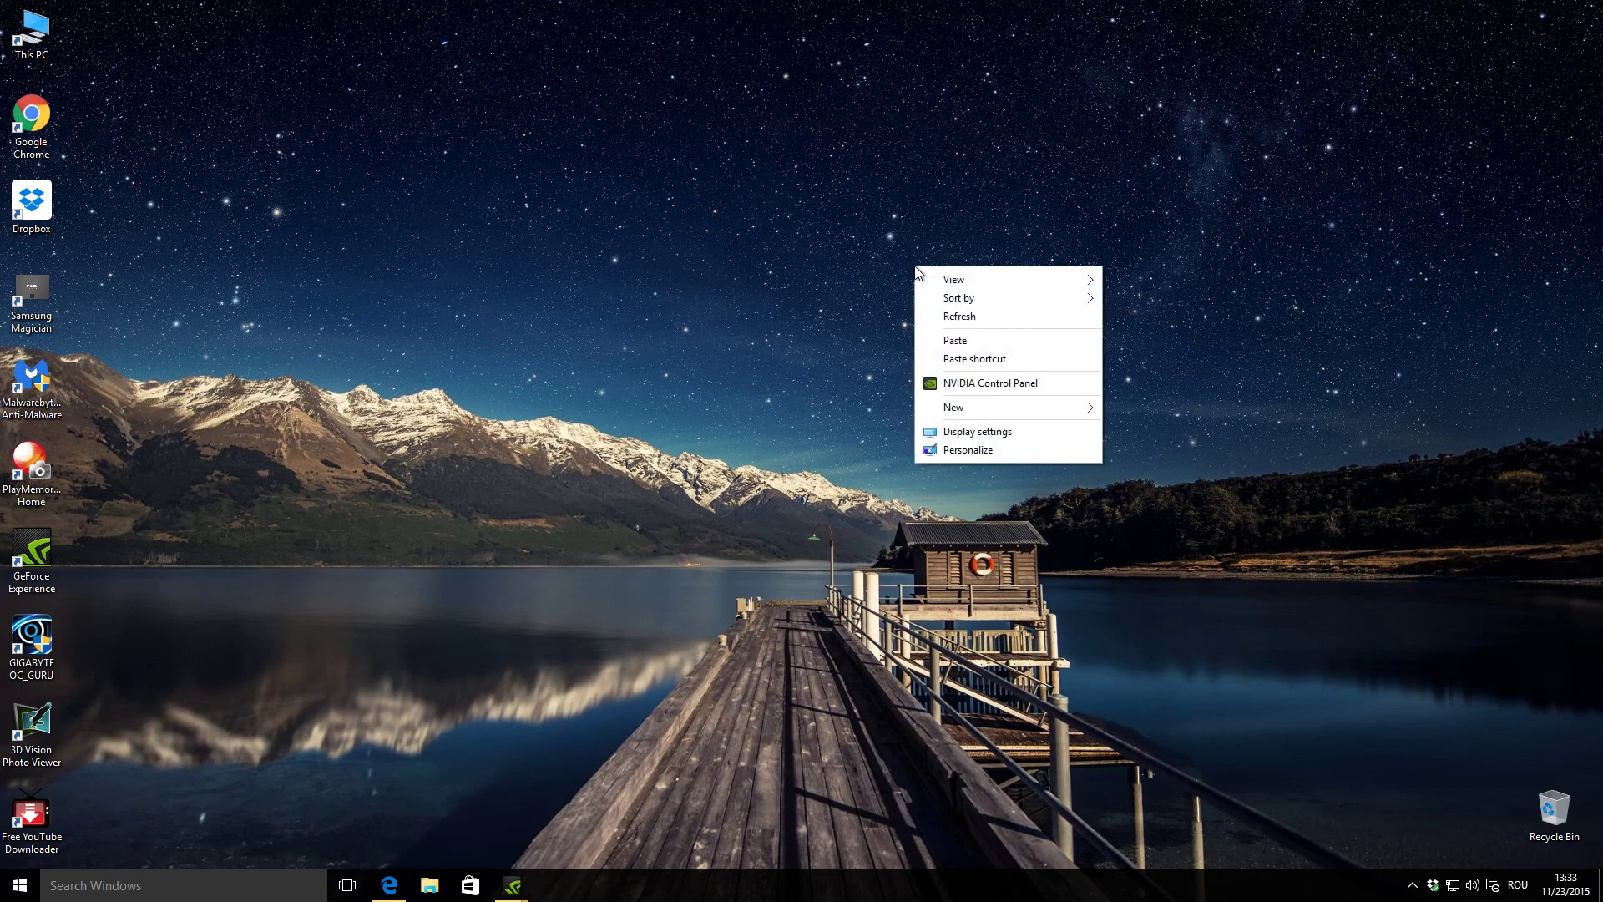
left_click(1030, 387)
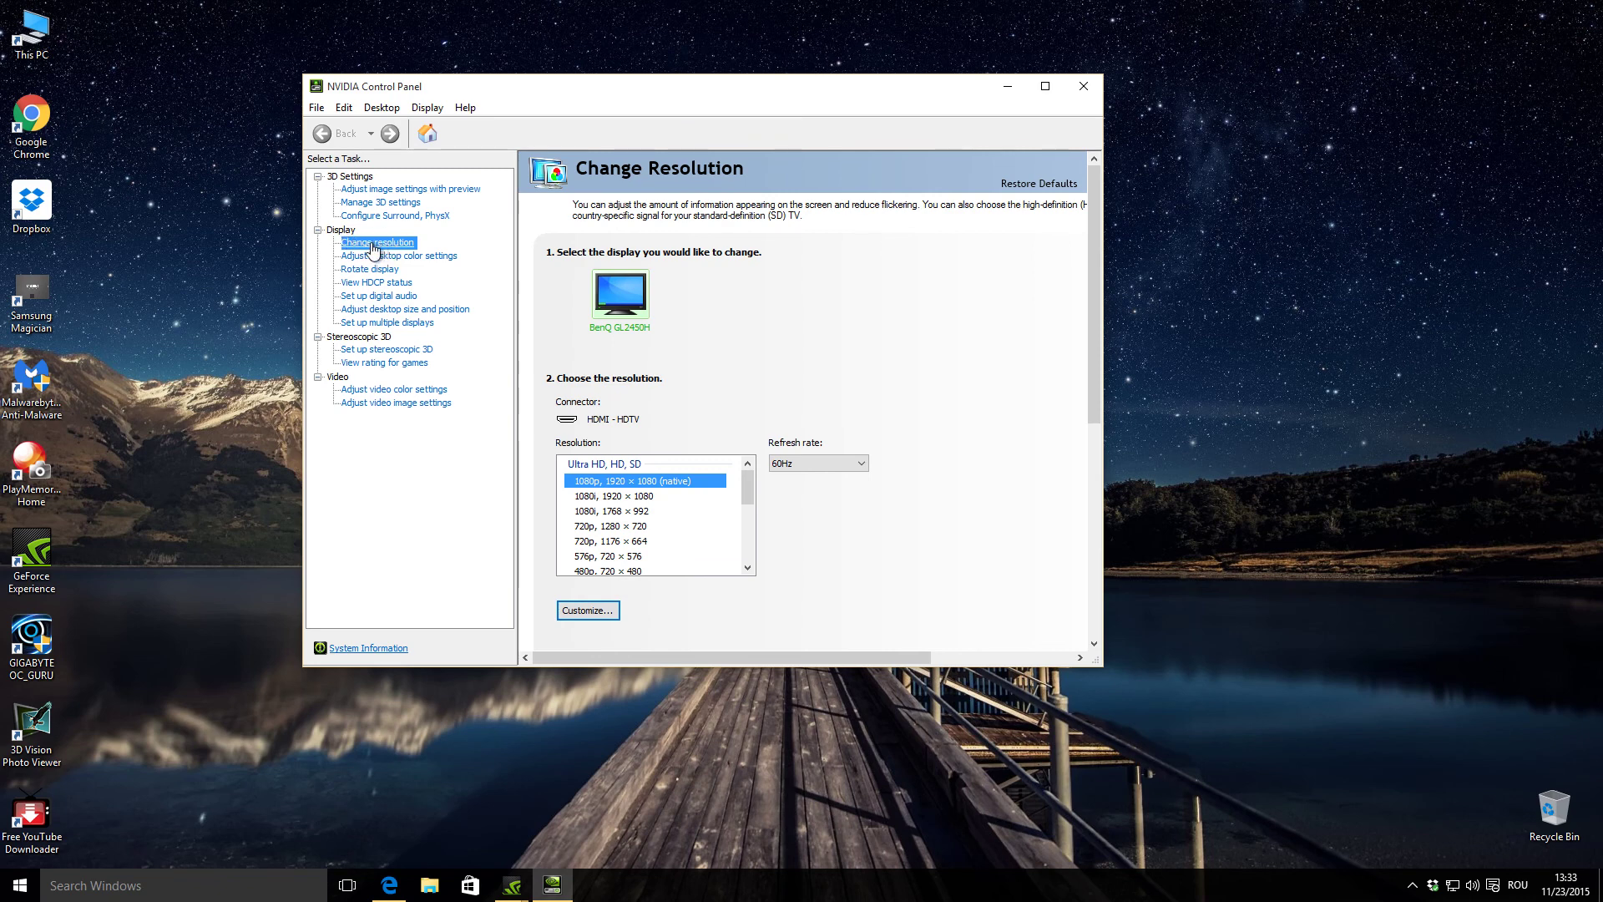
left_click(1045, 86)
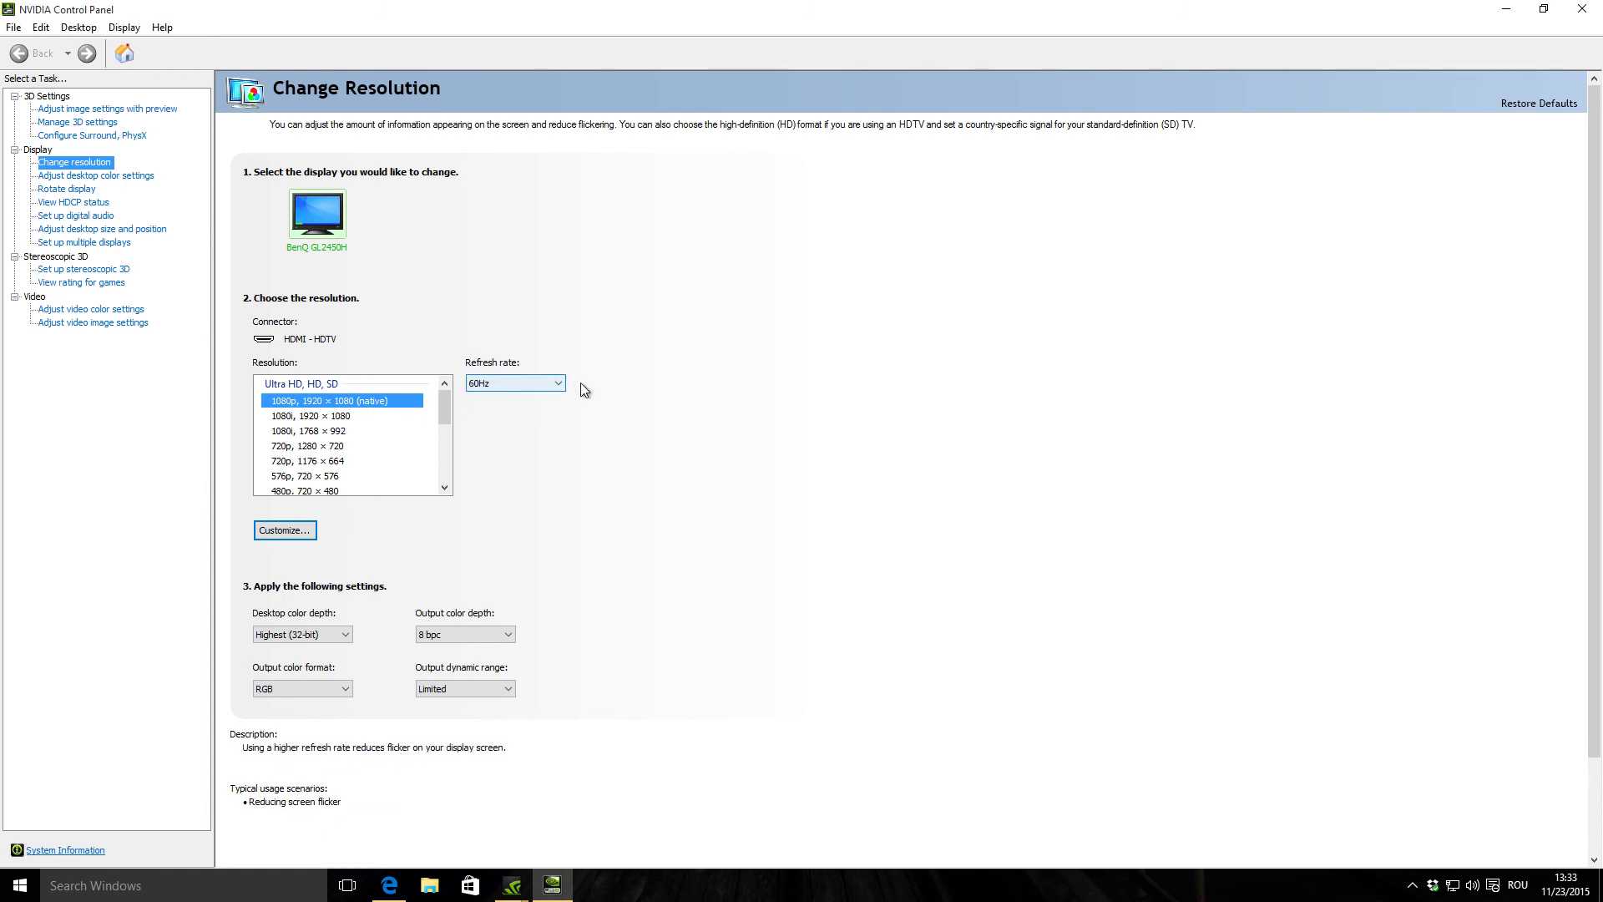
- Check the refresh rate list, keeping 60Hz, and open the Customize resolutions dialog
left_click(555, 387)
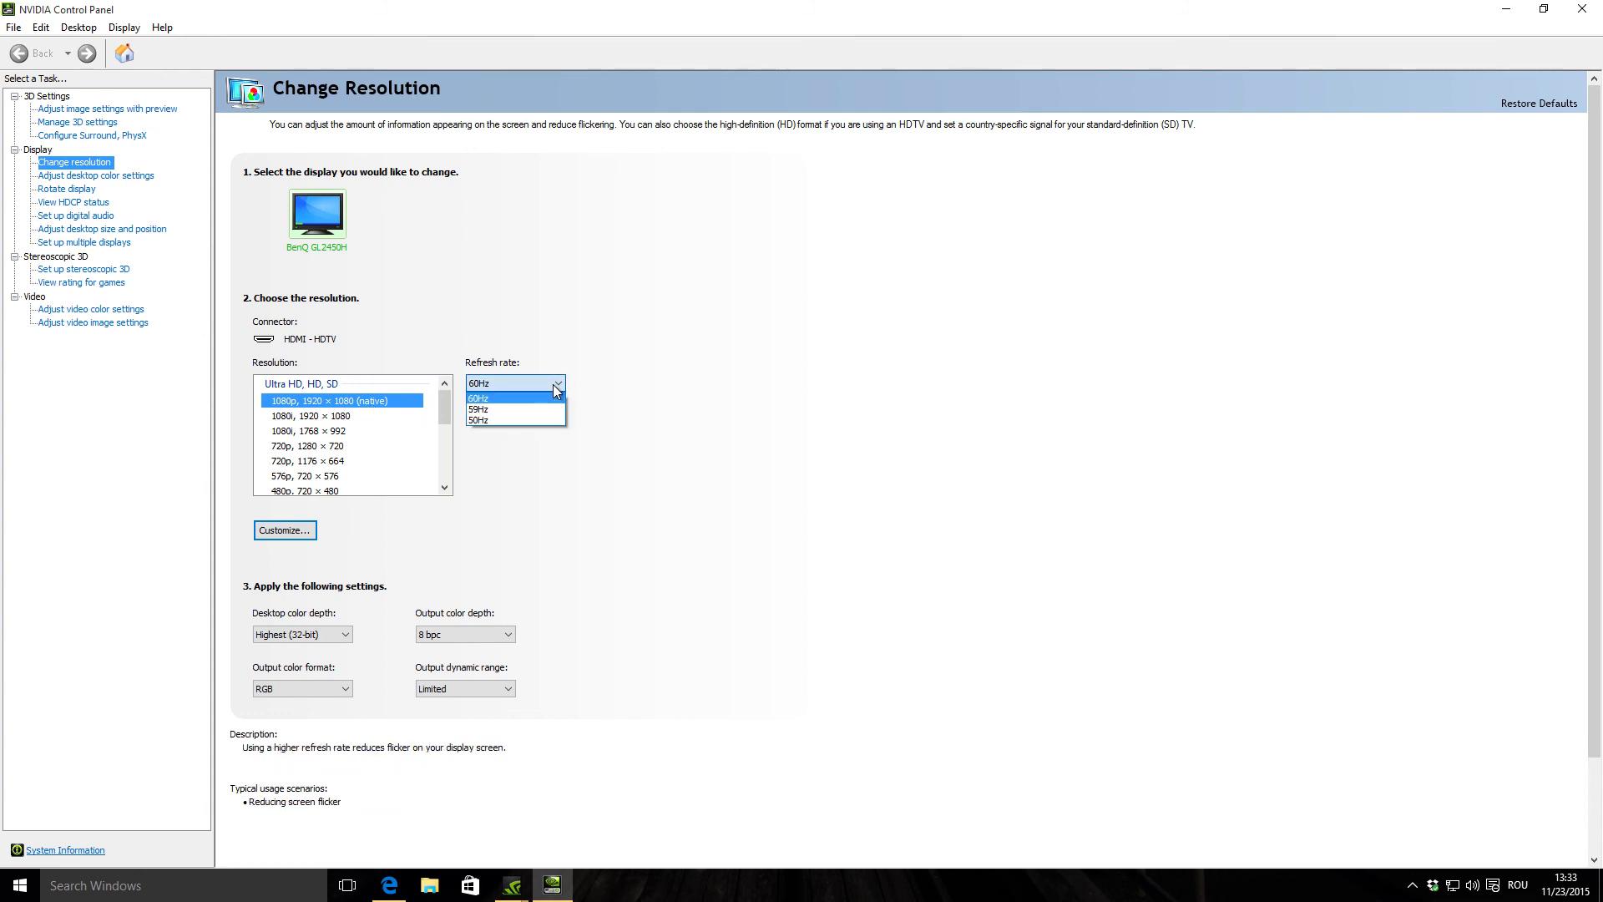
left_click(554, 385)
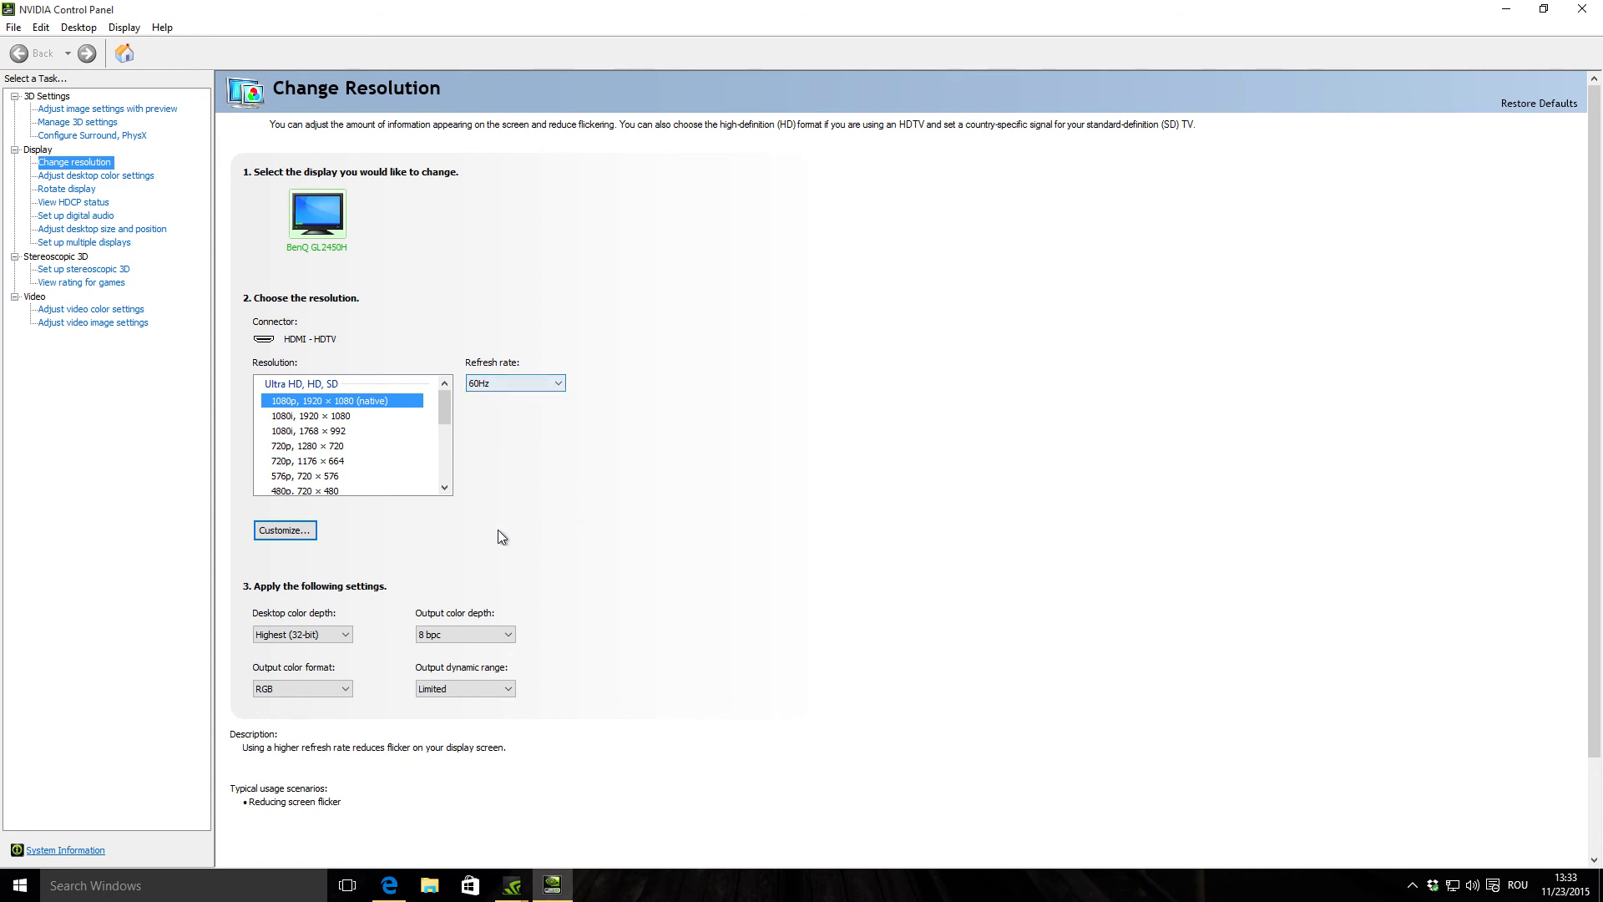
scroll(426, 531, "down", 1)
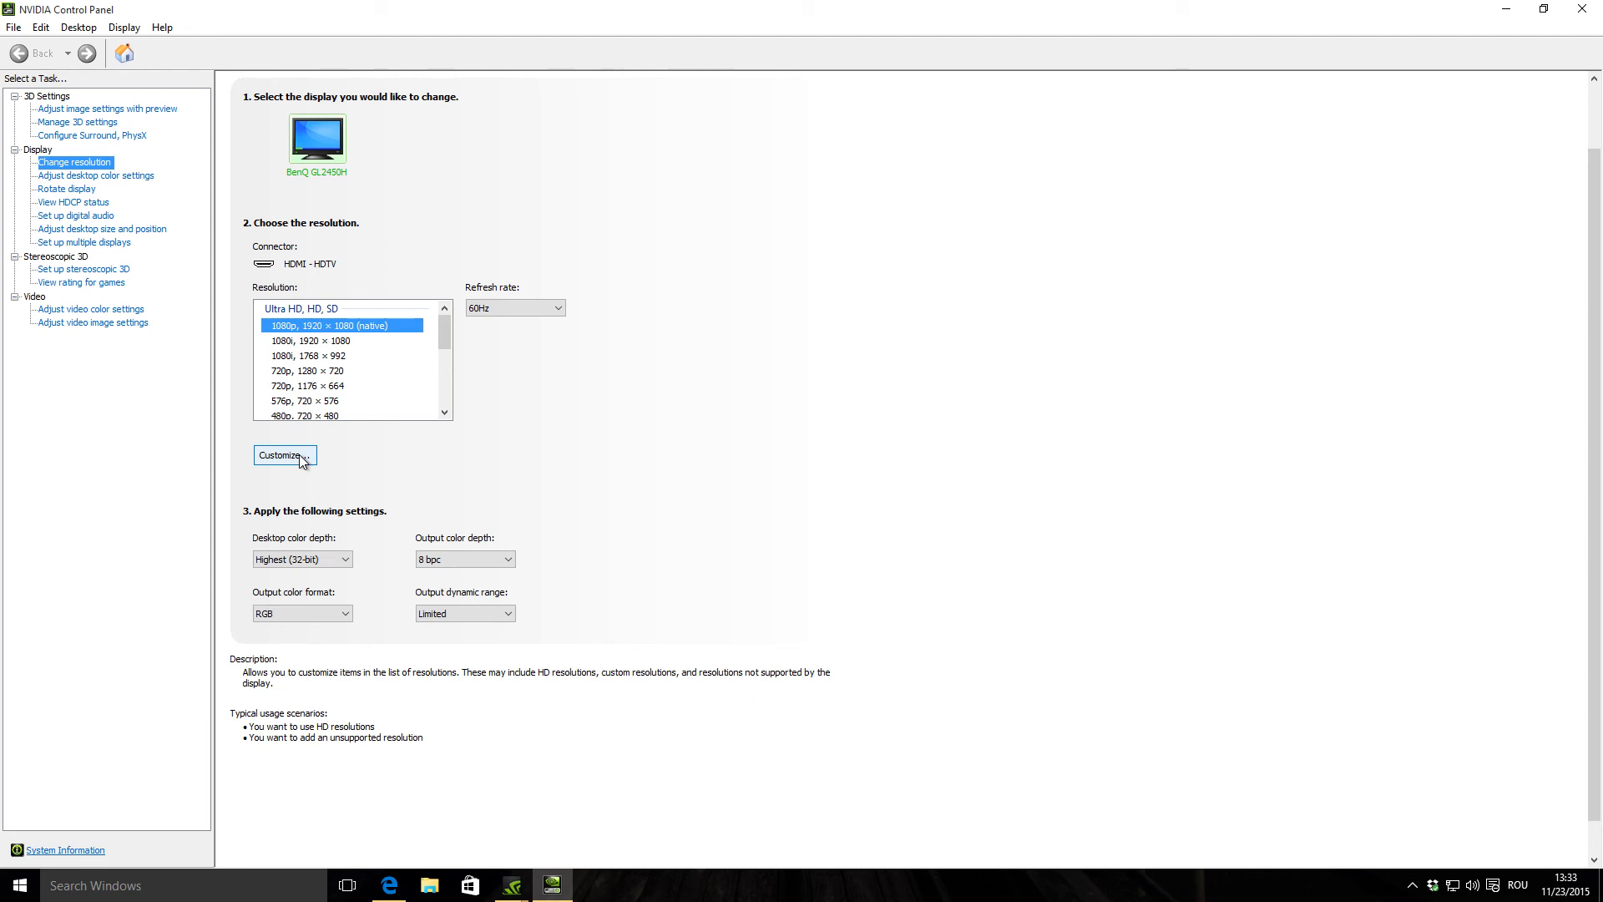
left_click(299, 458)
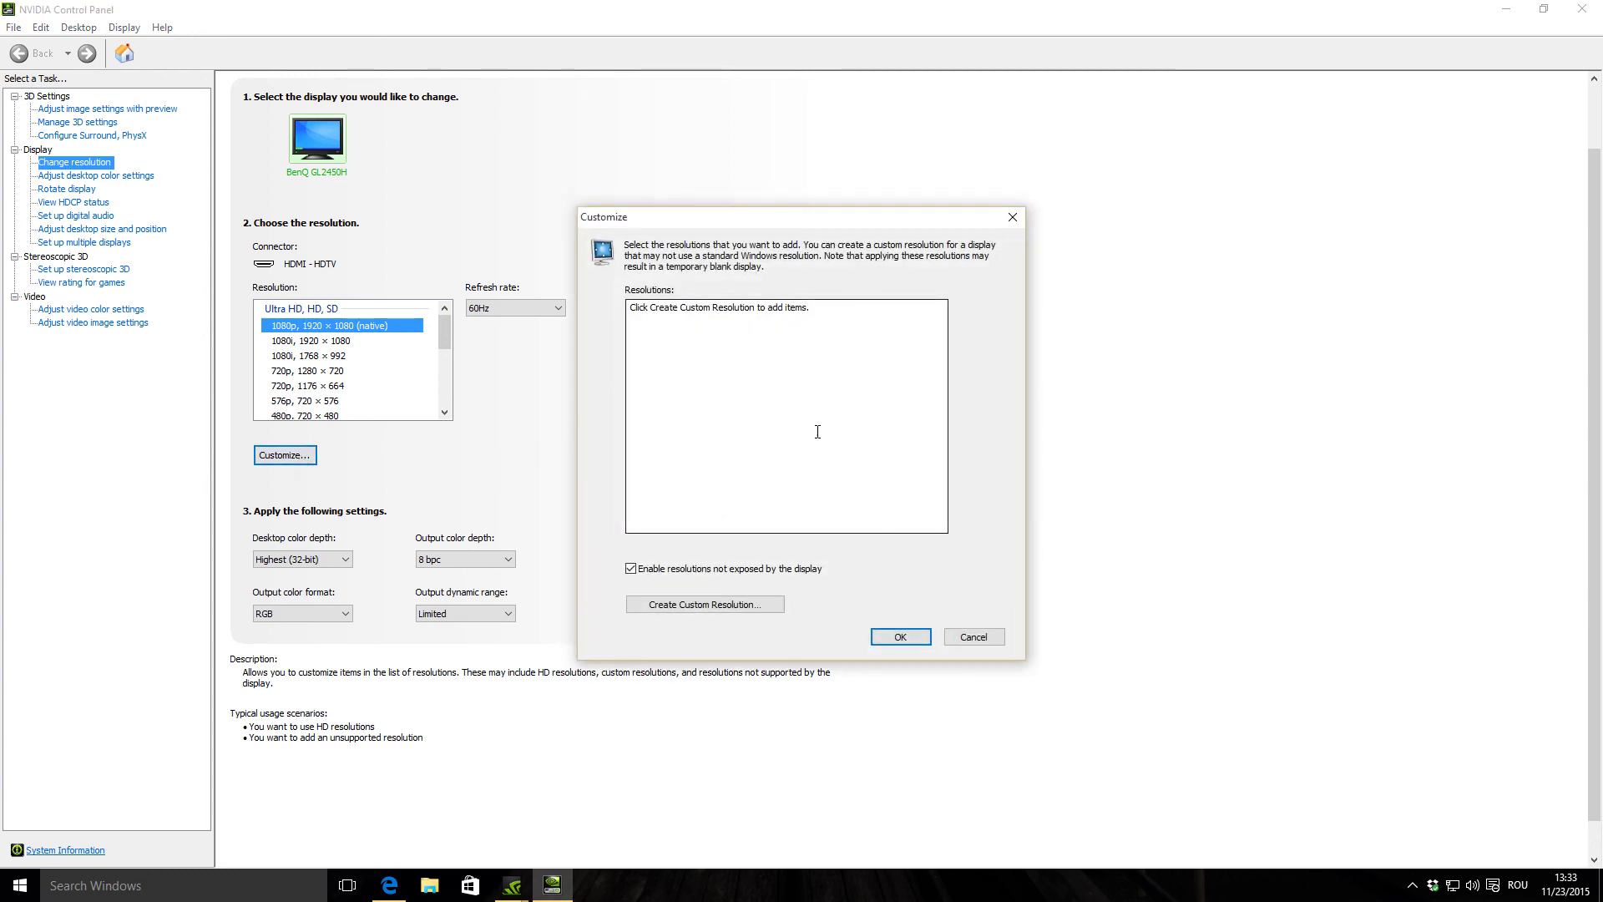
- Turn off 'Enable resolutions not exposed by the display' in the Customize dialog
left_click(631, 569)
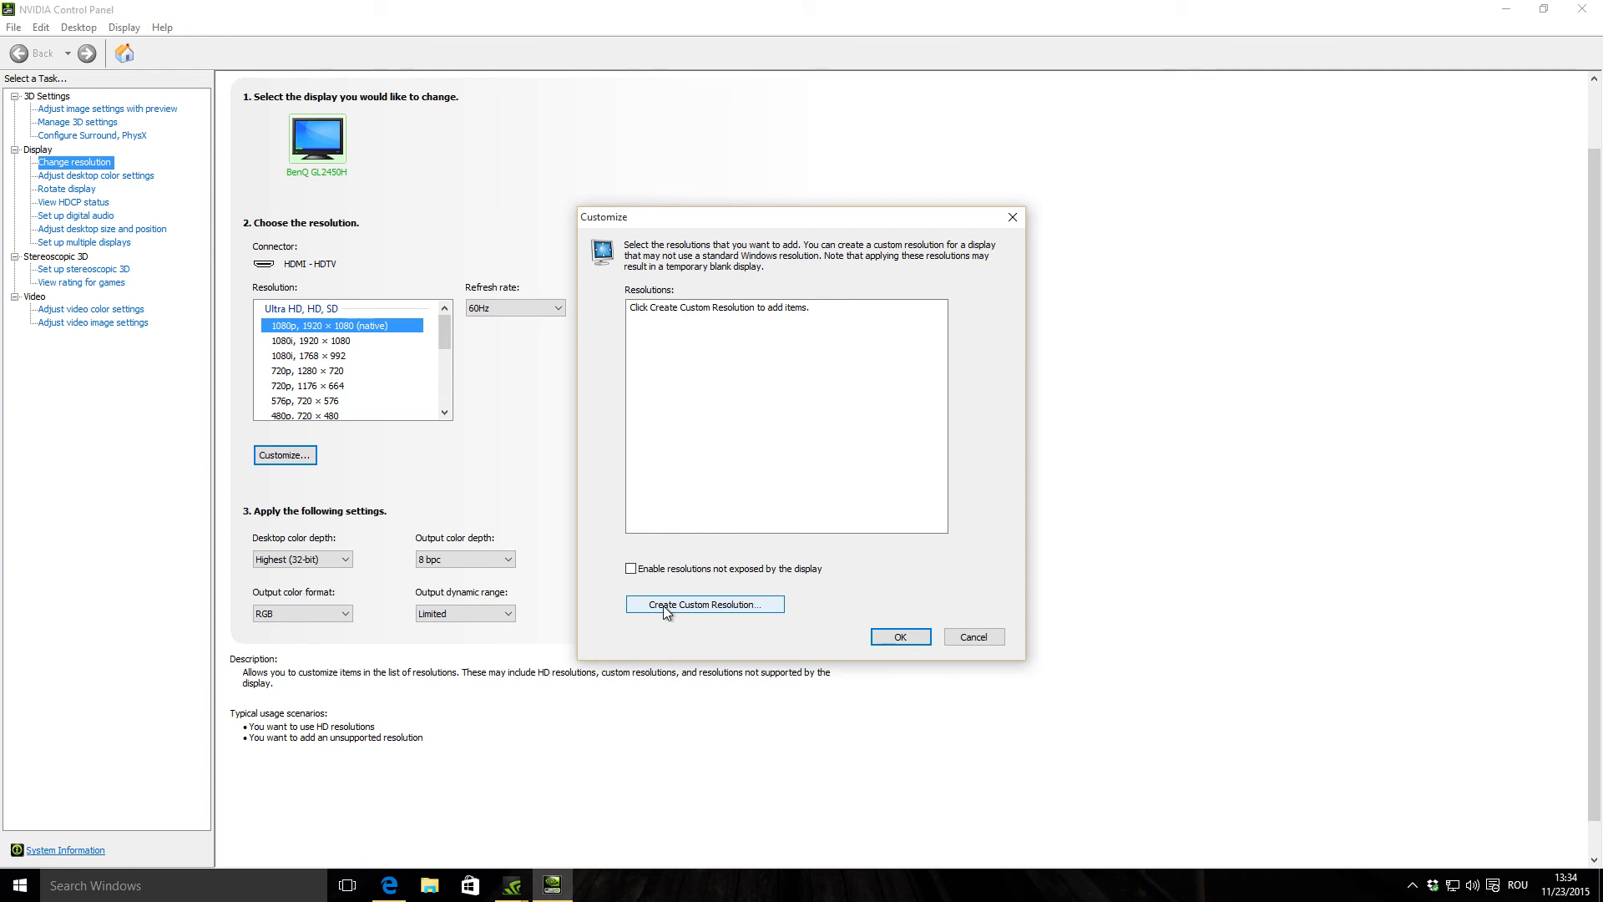
- Create a custom 1920×1080 resolution at a raised 75 Hz refresh rate, test it, and save it
left_click(720, 608)
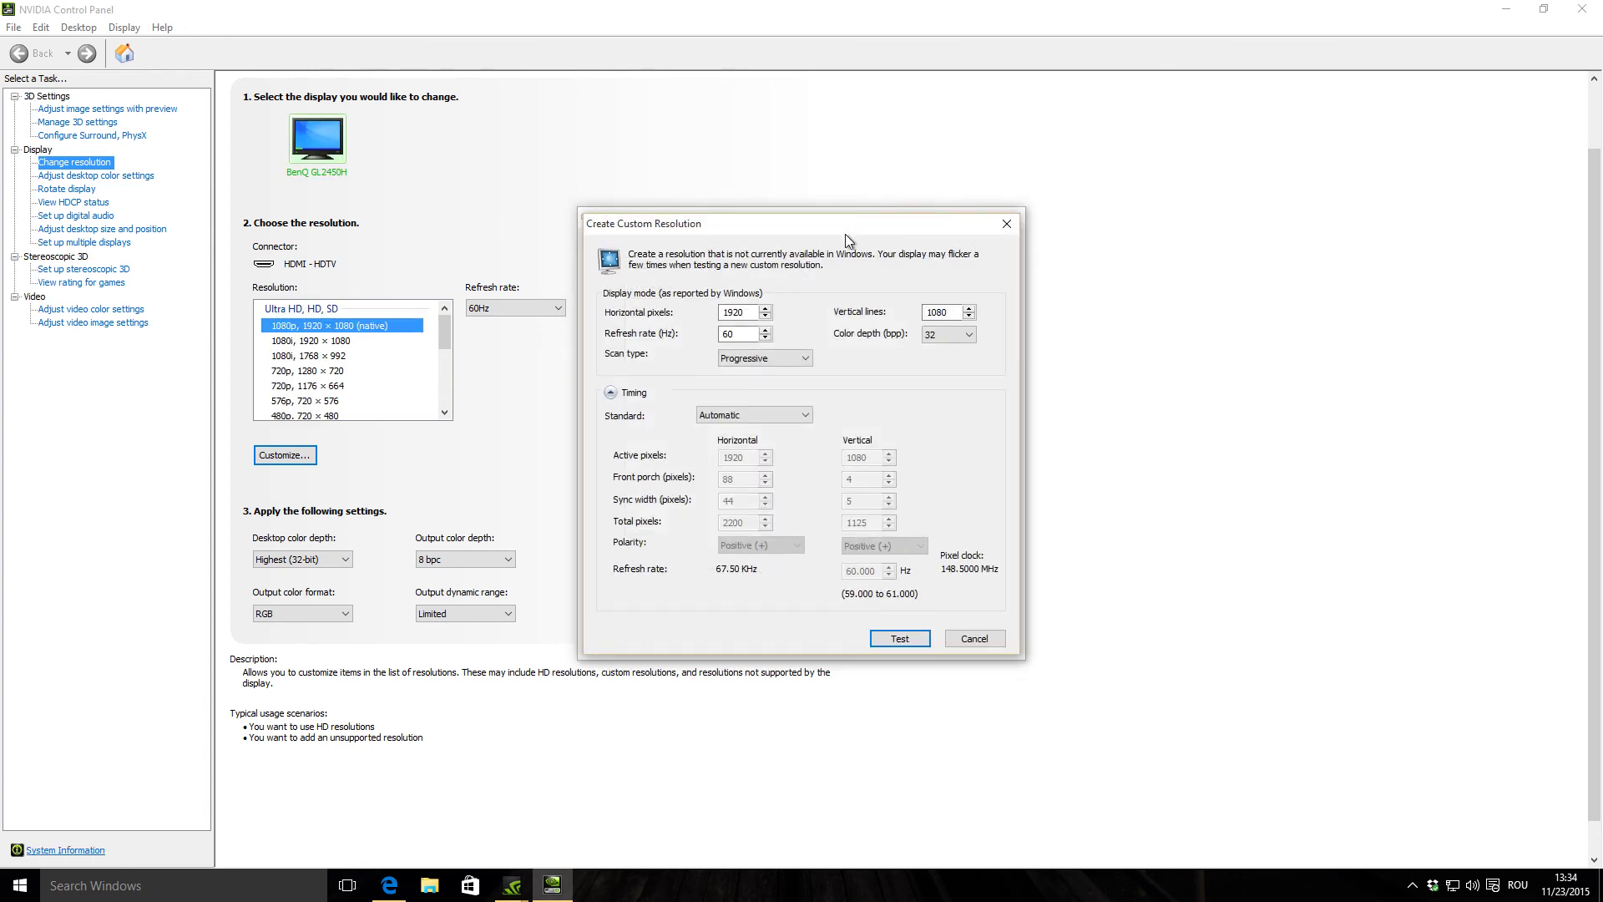
mouse_move(845, 234)
left_mouse_down()
mouse_move(1075, 219)
mouse_move(1147, 173)
left_mouse_up()
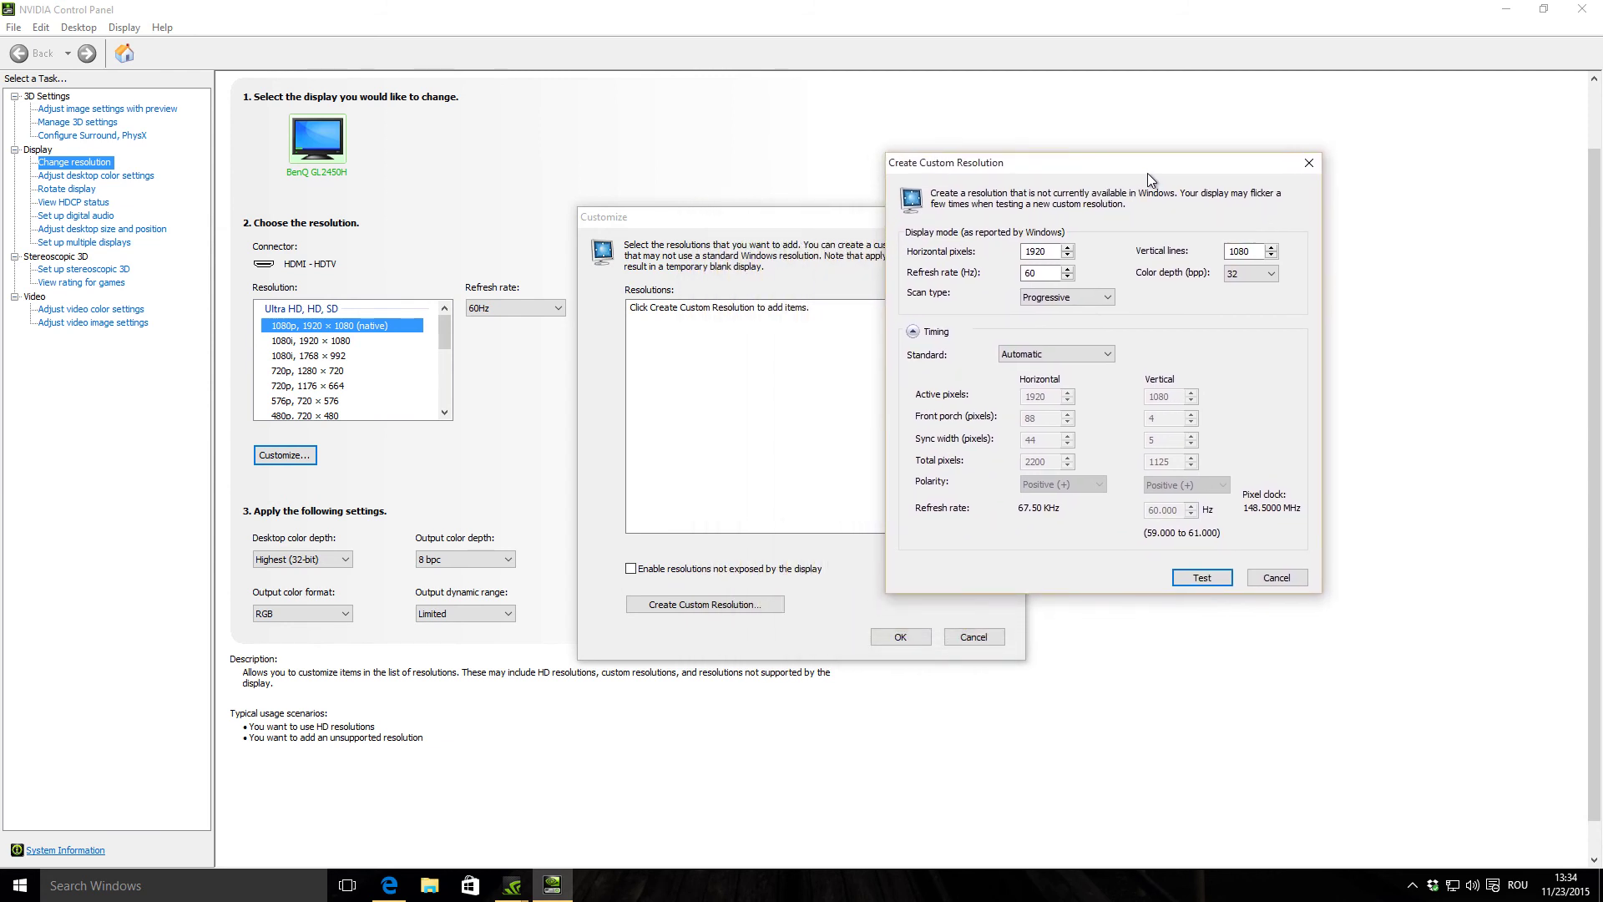
left_click(1068, 269)
left_click(1068, 270)
left_click(1067, 270)
left_click(1068, 269)
left_click(1067, 270)
left_click(1208, 579)
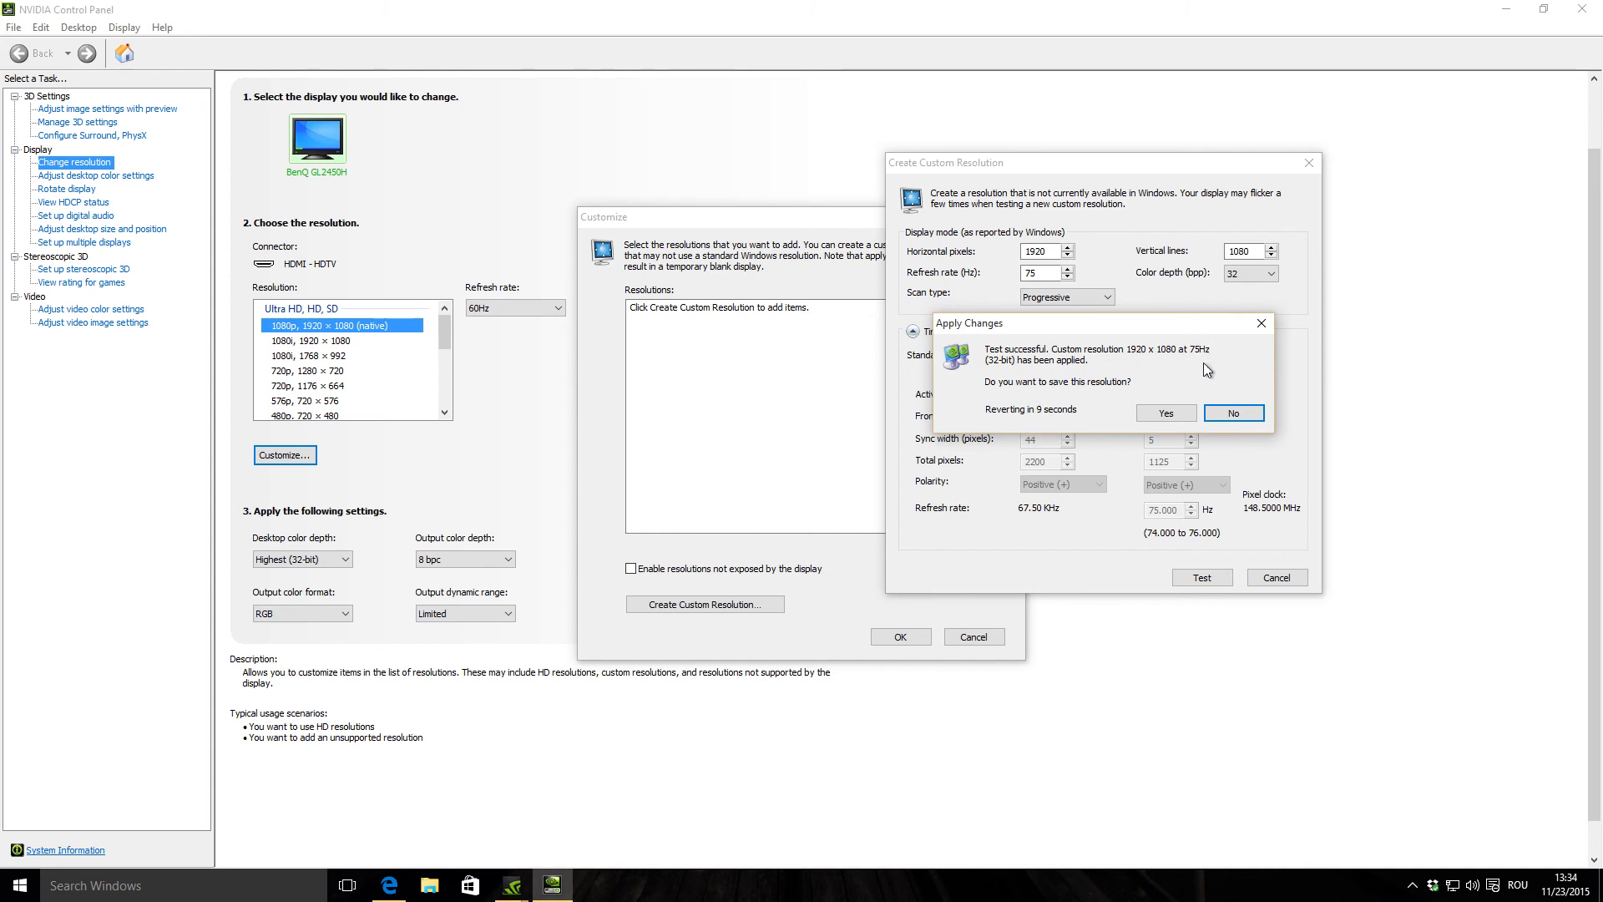
left_click(1166, 414)
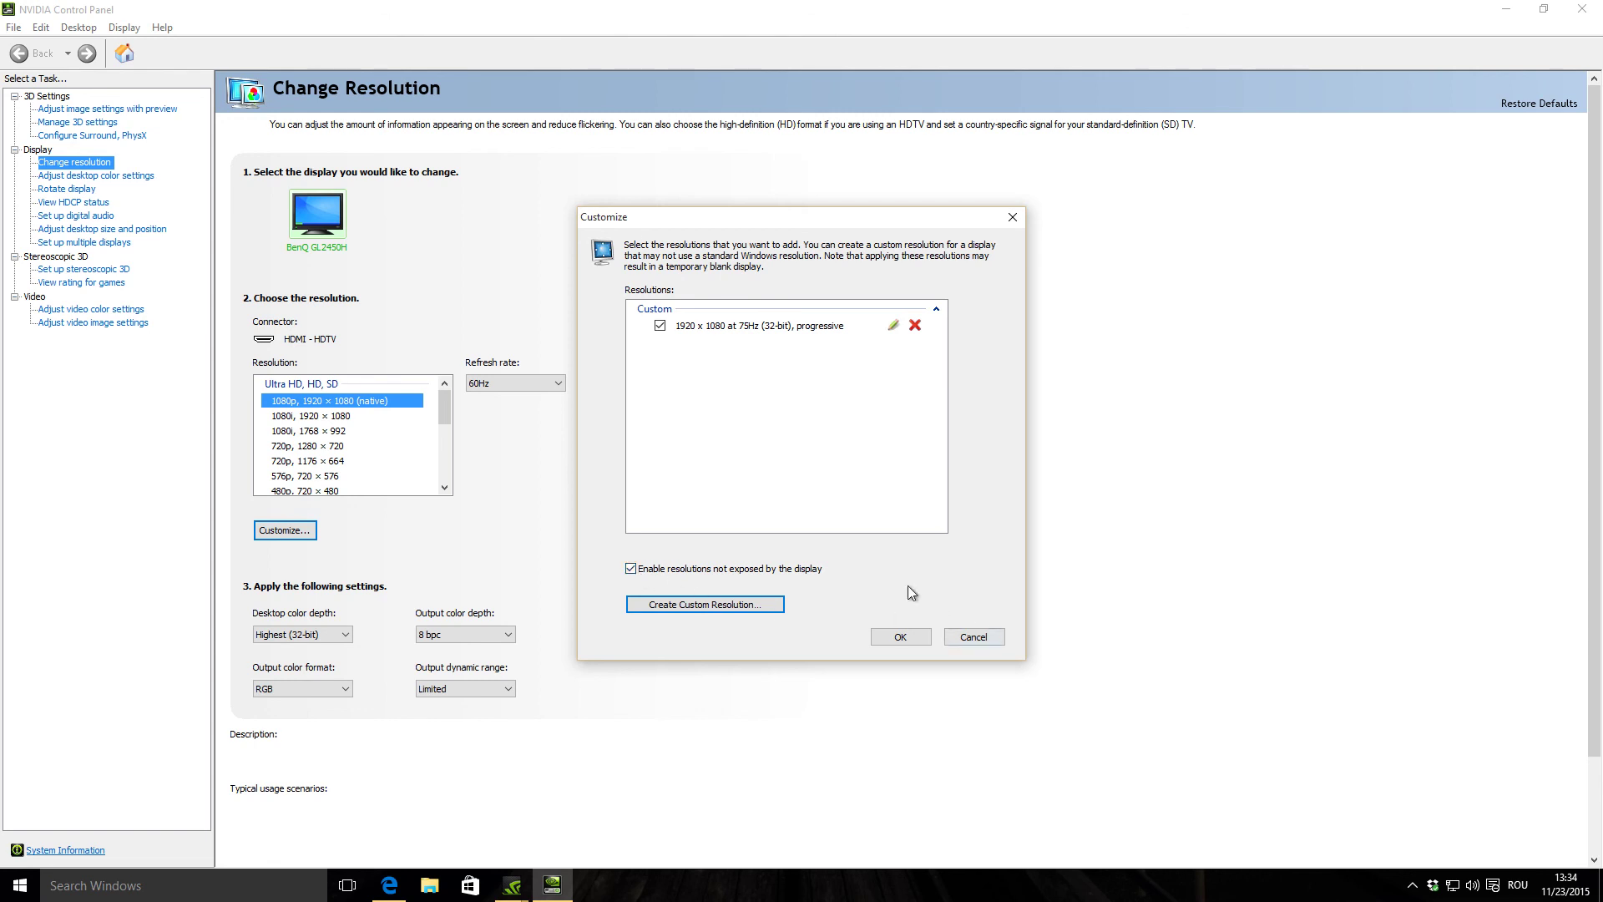
- Close the Customize dialog so the Custom 1920 × 1080 progressive entry joins the resolution list
left_click(900, 637)
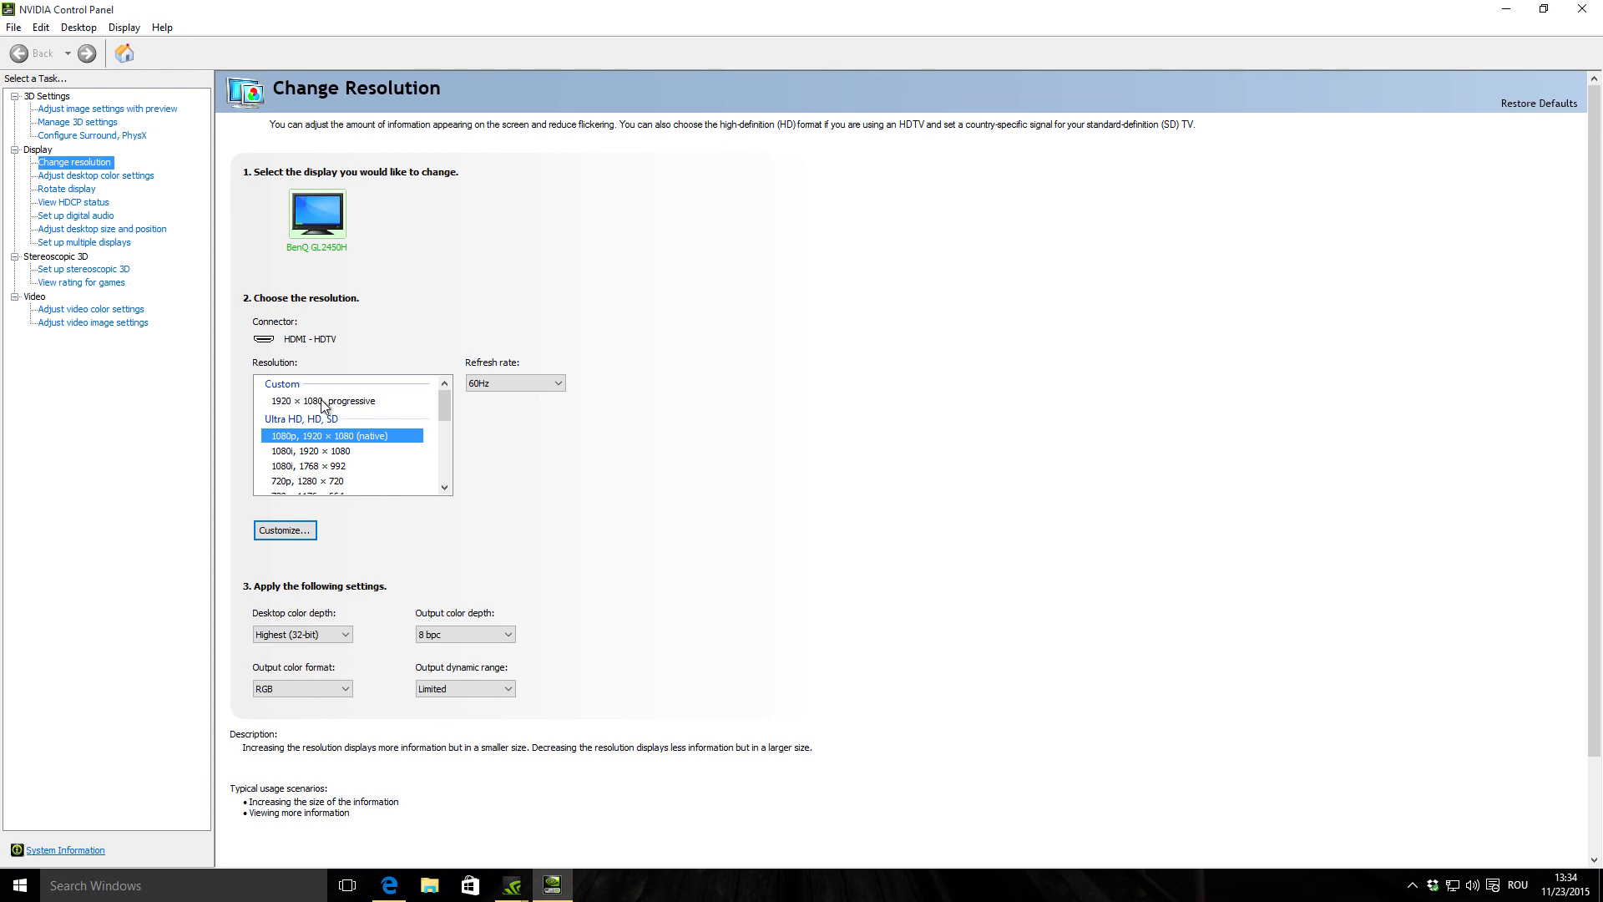
- Apply the Custom 1920 × 1080 resolution, check its refresh rate, and keep the new configuration
left_click(305, 401)
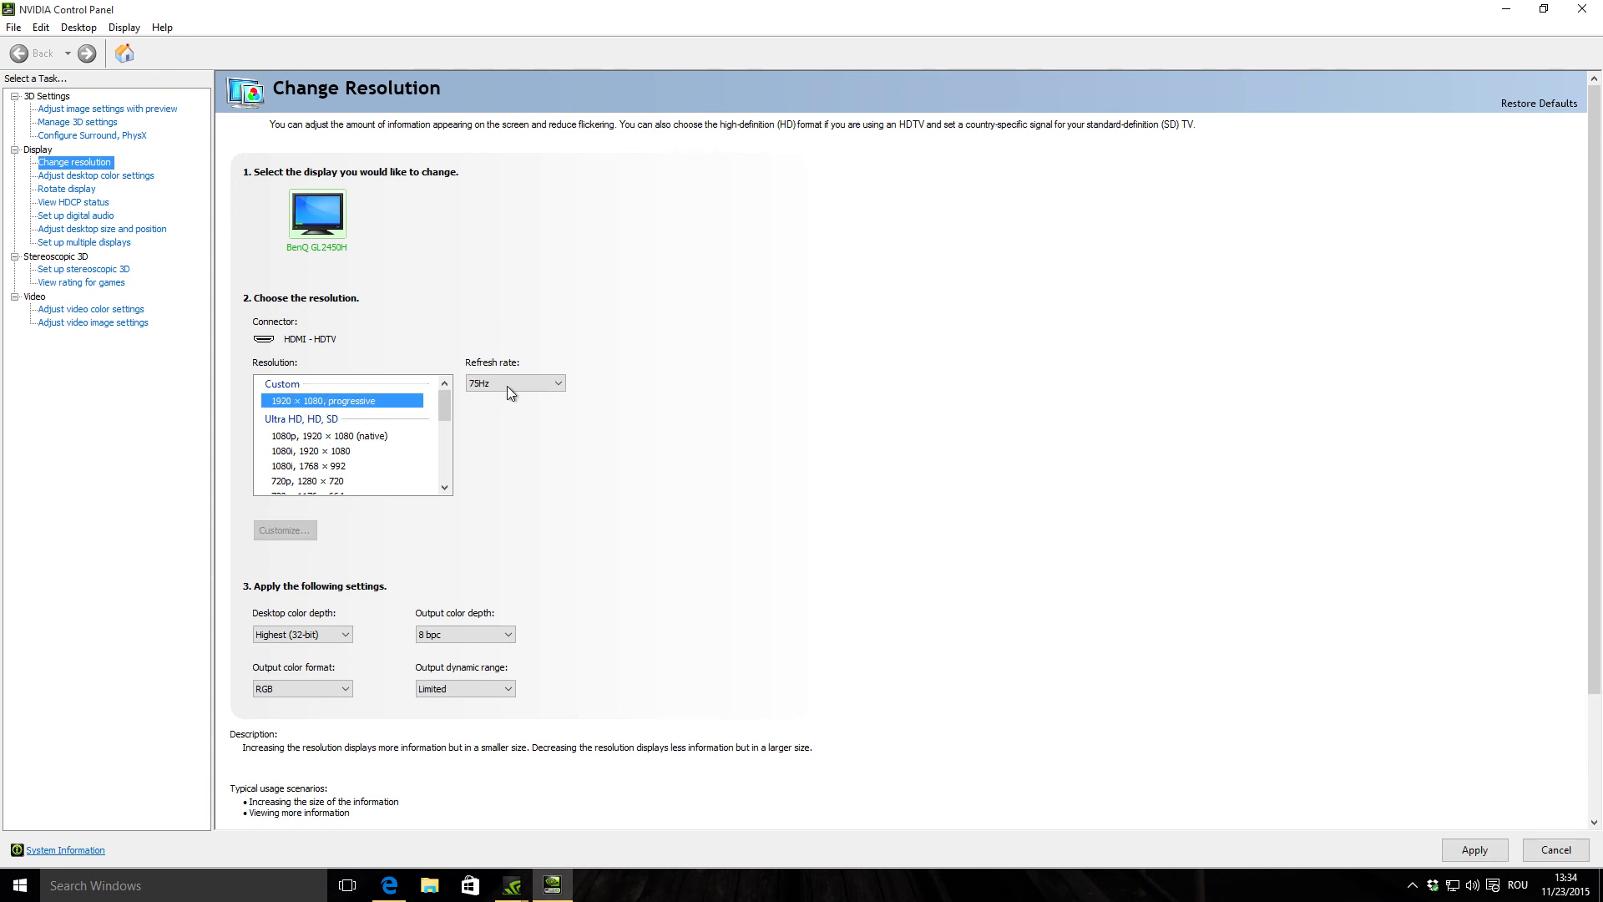
left_click(480, 386)
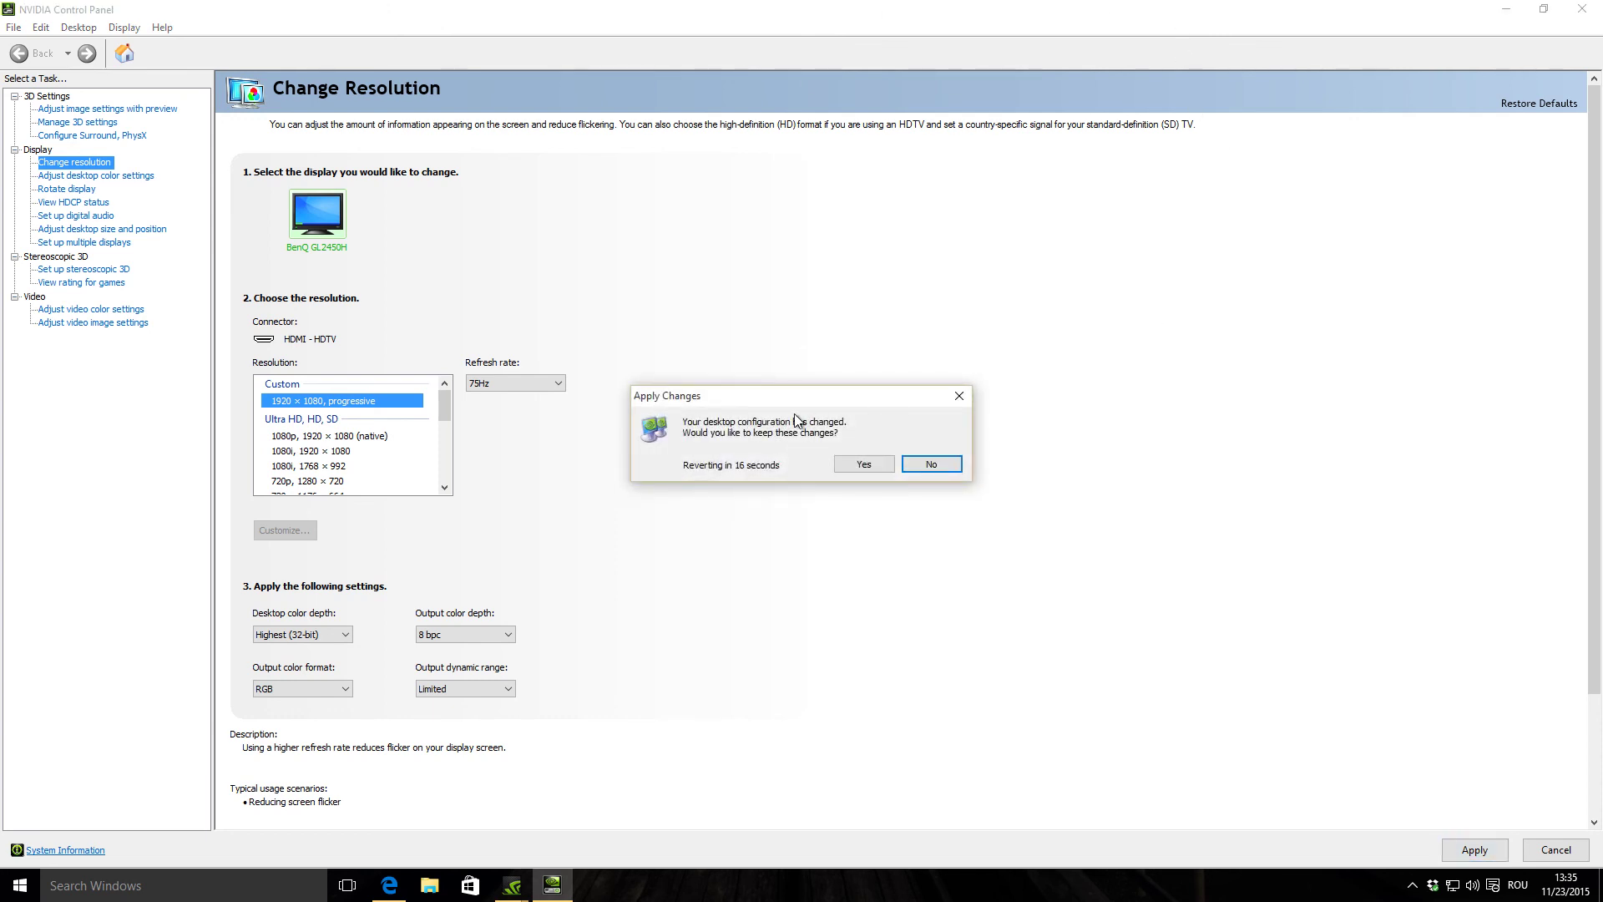
left_click(864, 465)
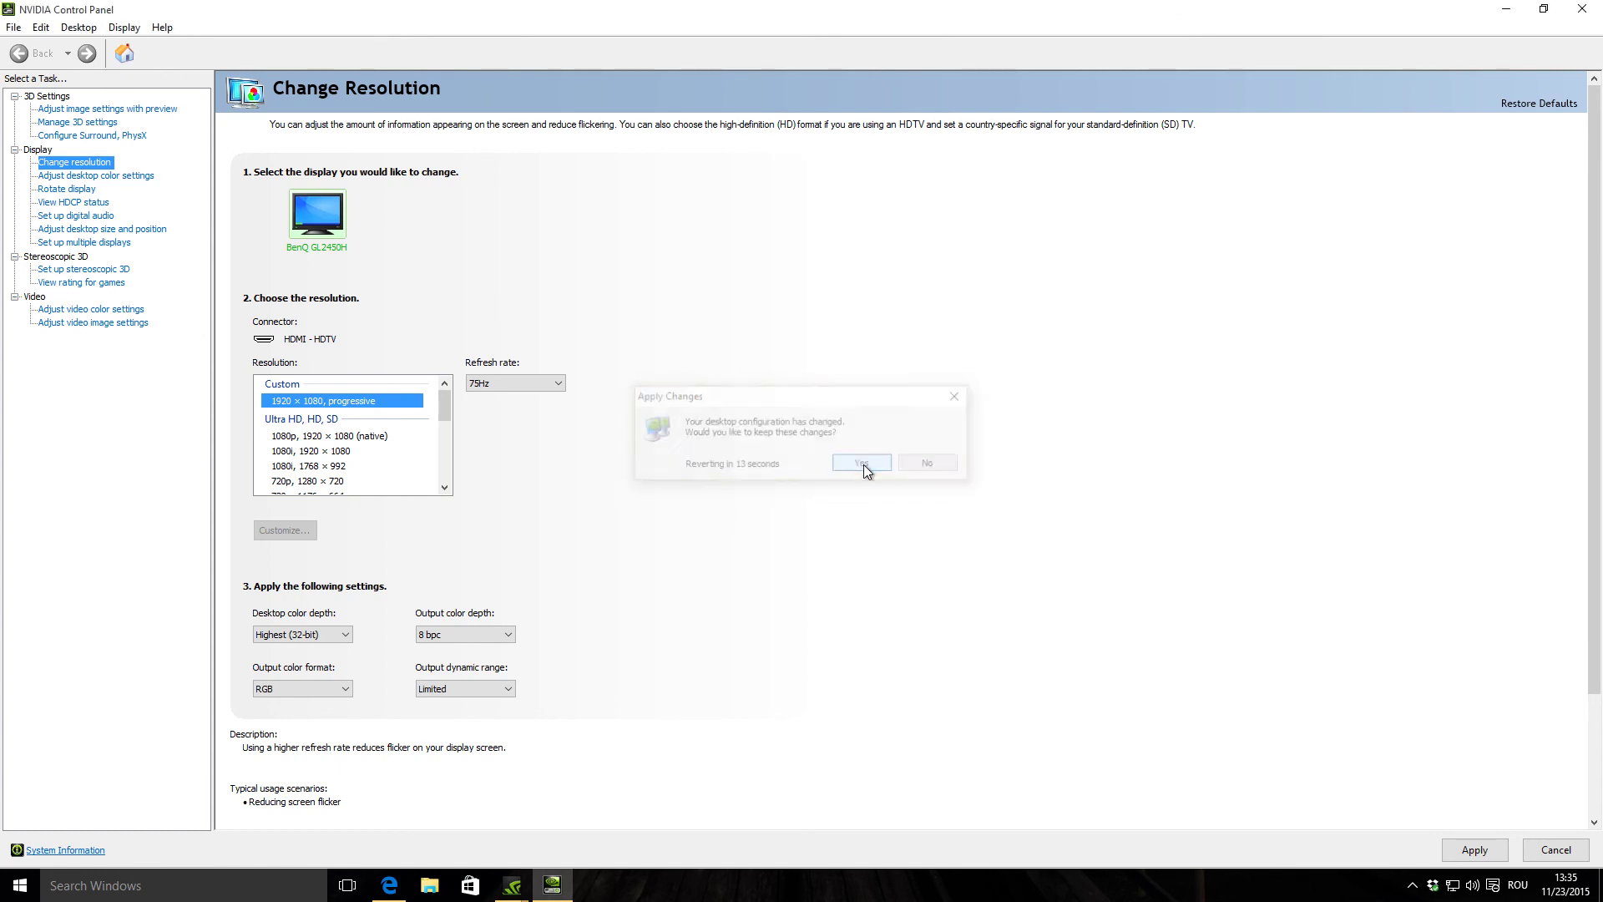
- Restore the control panel to a normal window moved right, then refresh the desktop
left_click(1506, 12)
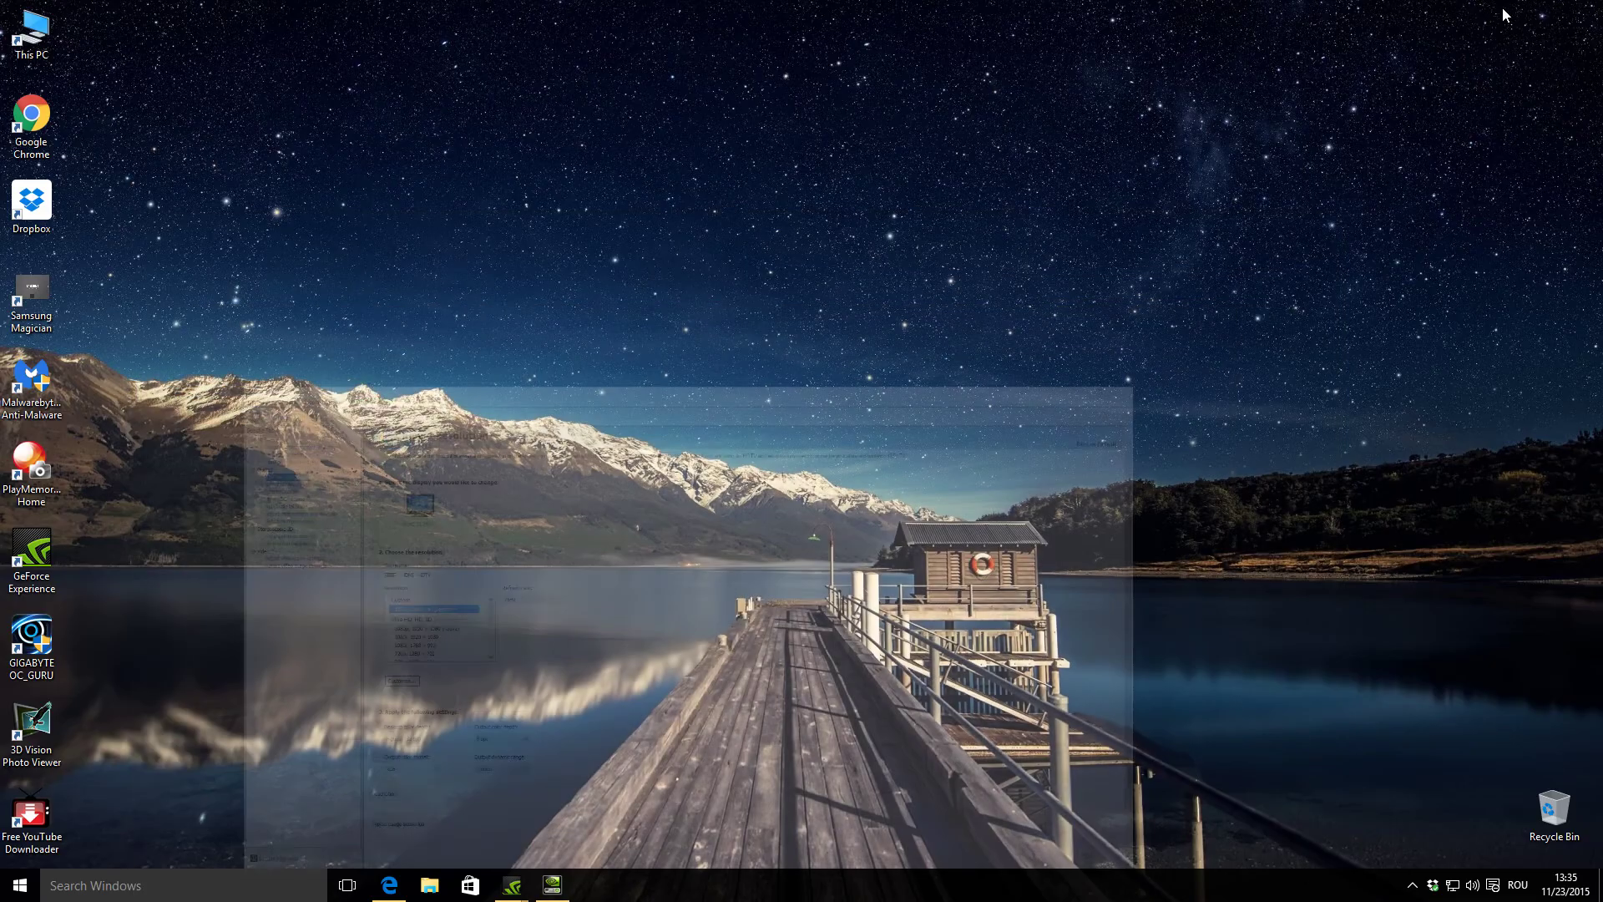
left_click(551, 884)
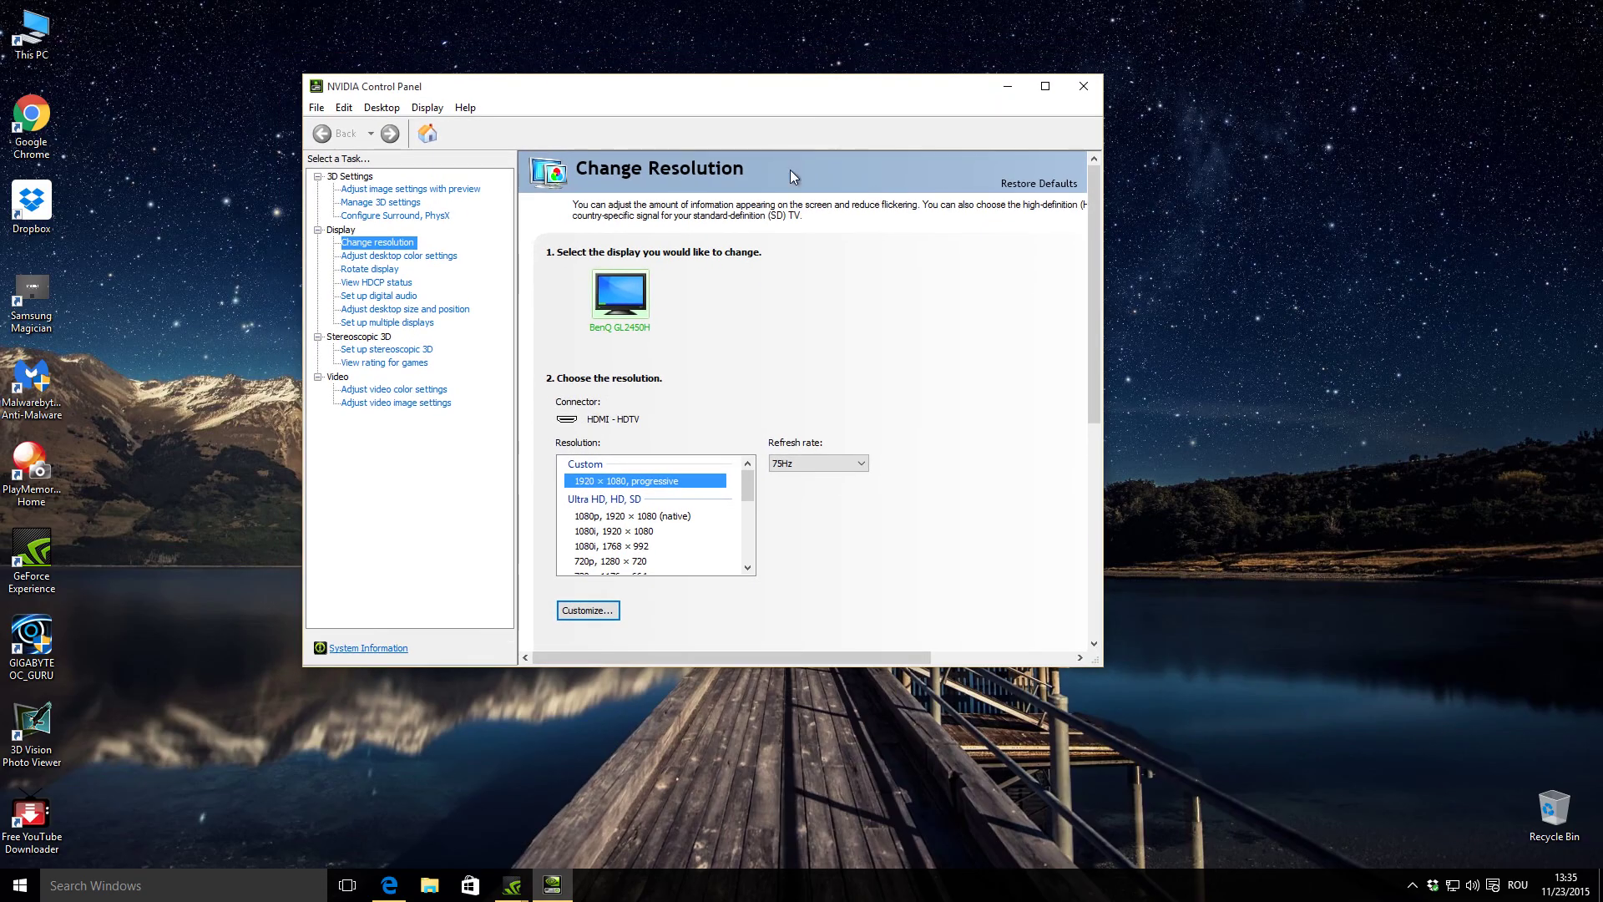
left_click_drag(786, 79, 1099, 71)
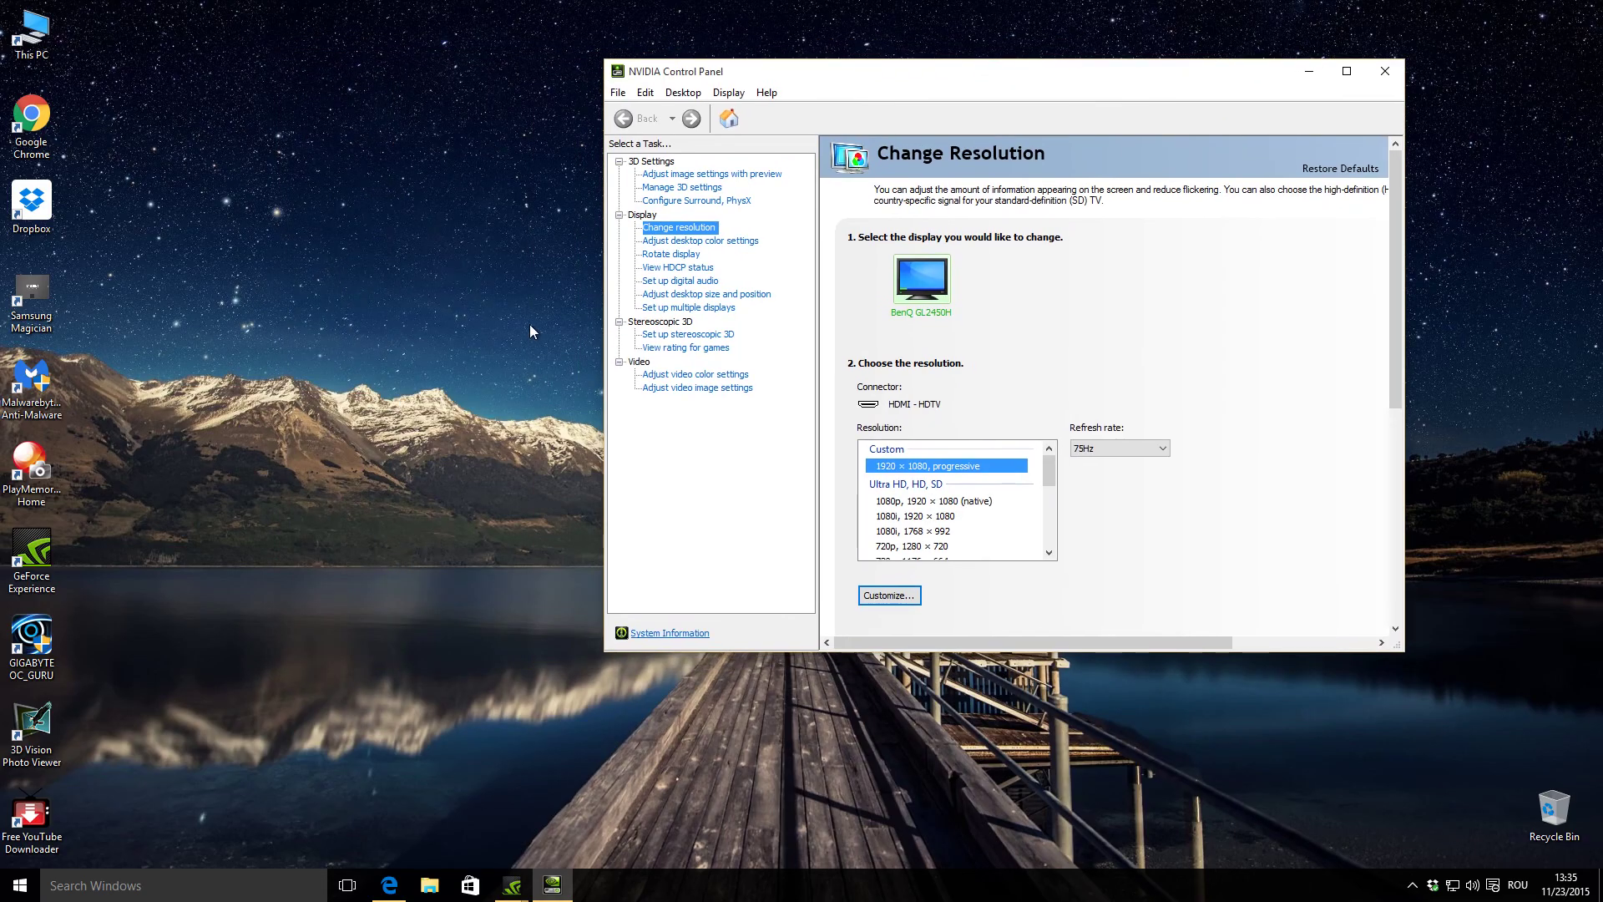
right_click(498, 229)
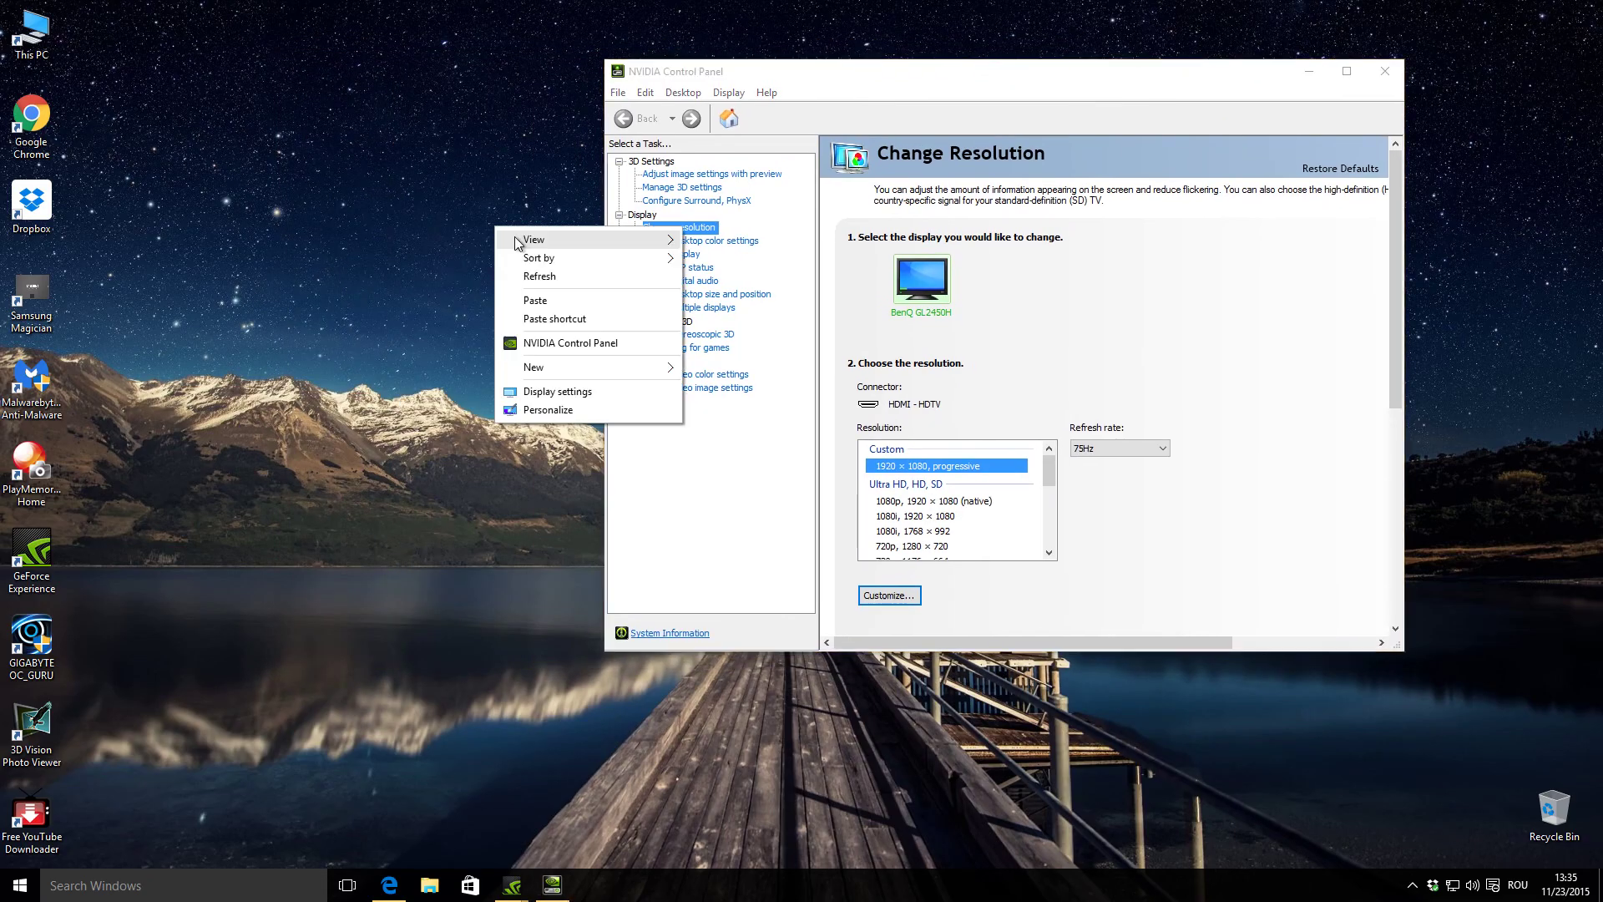
left_click(548, 276)
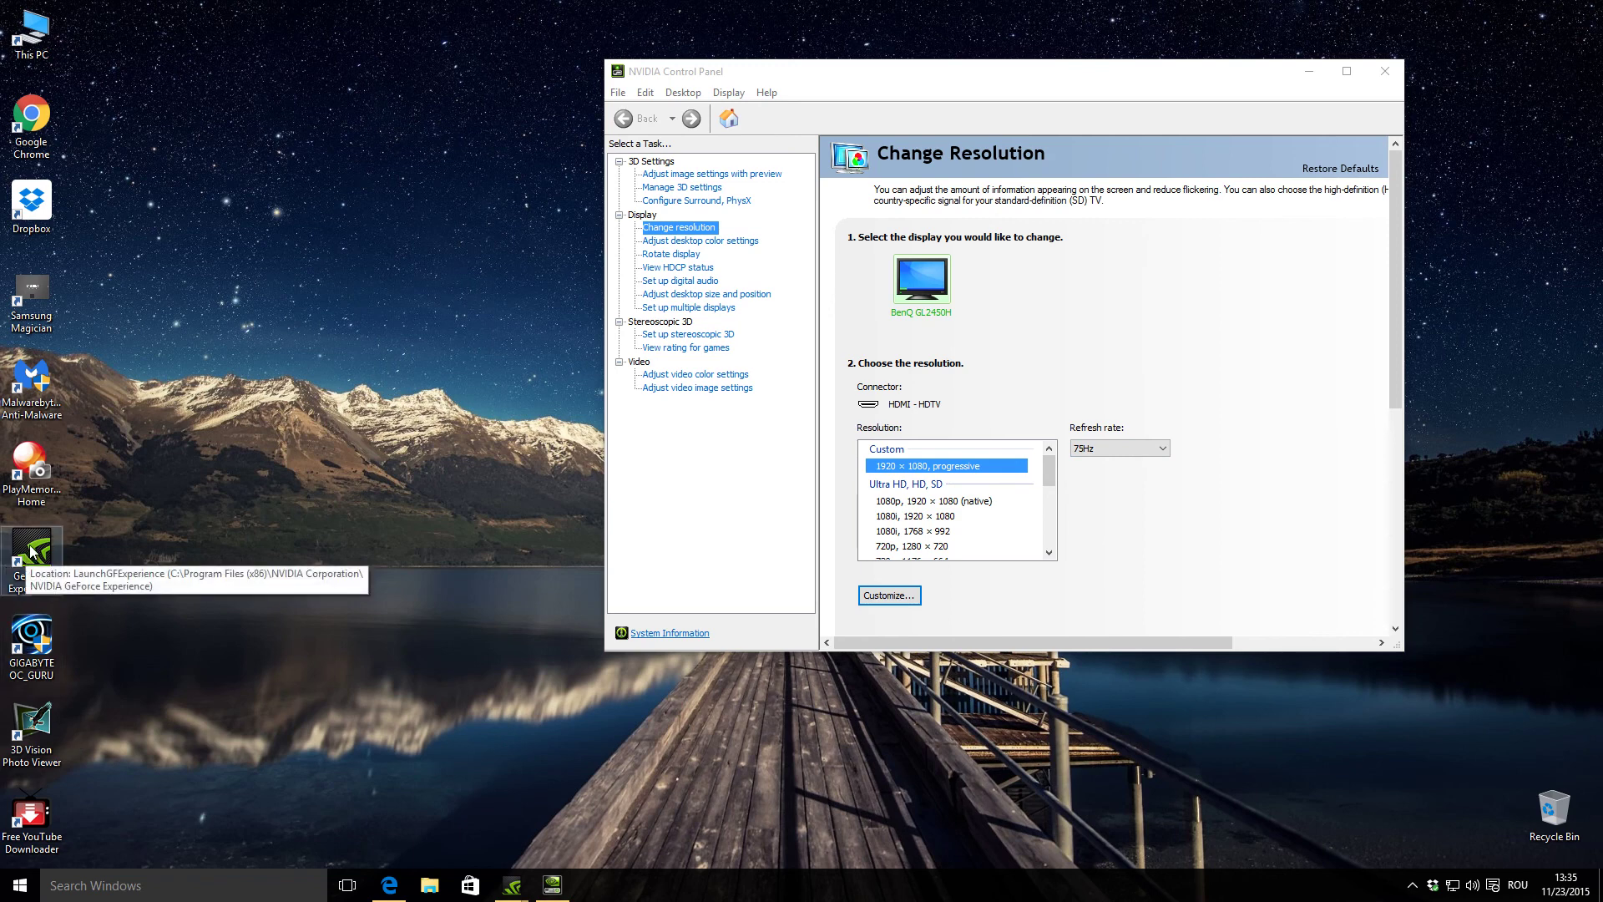
mouse_move(512, 885)
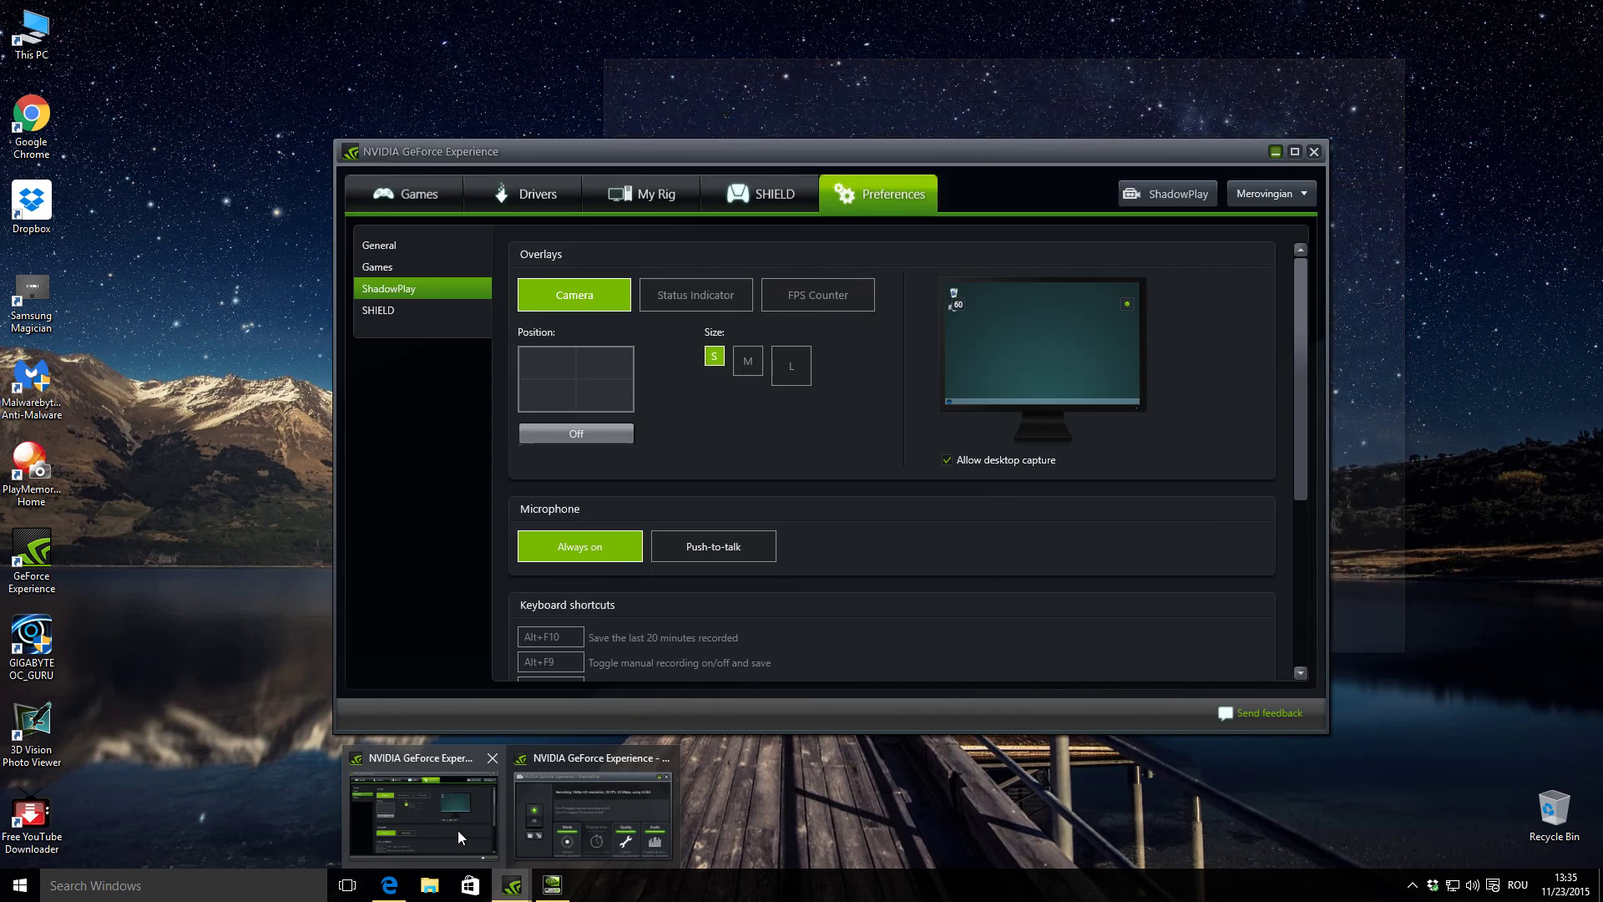
- Check GeForce Experience's system summary, relaunched from the desktop, for 1920 × 1080 at 75Hz
left_click(457, 829)
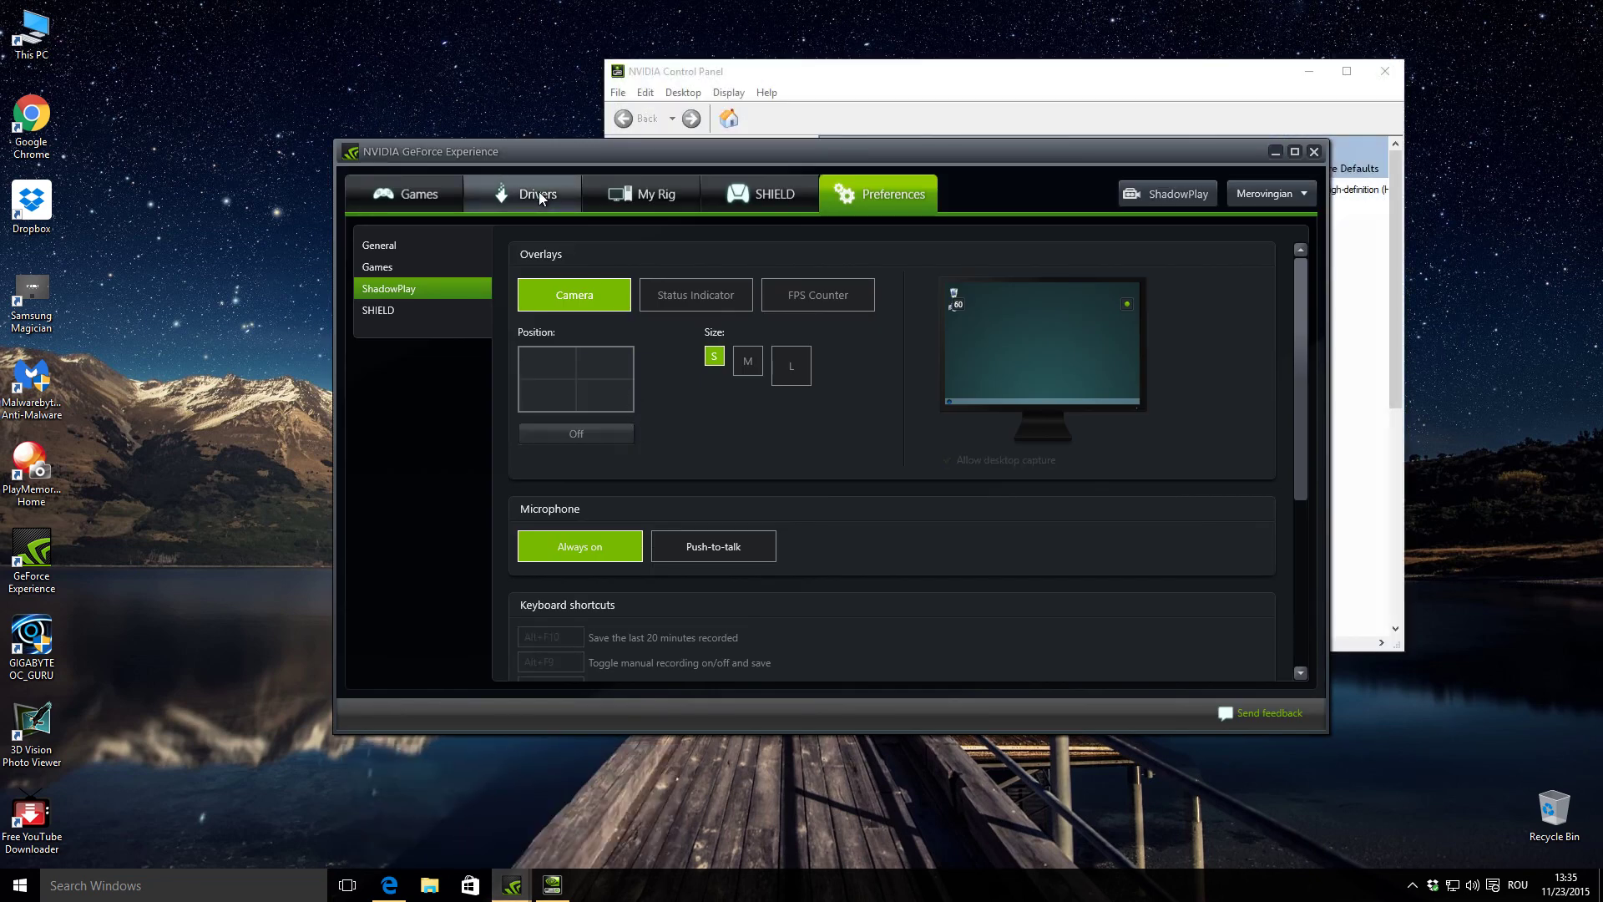
left_click(629, 193)
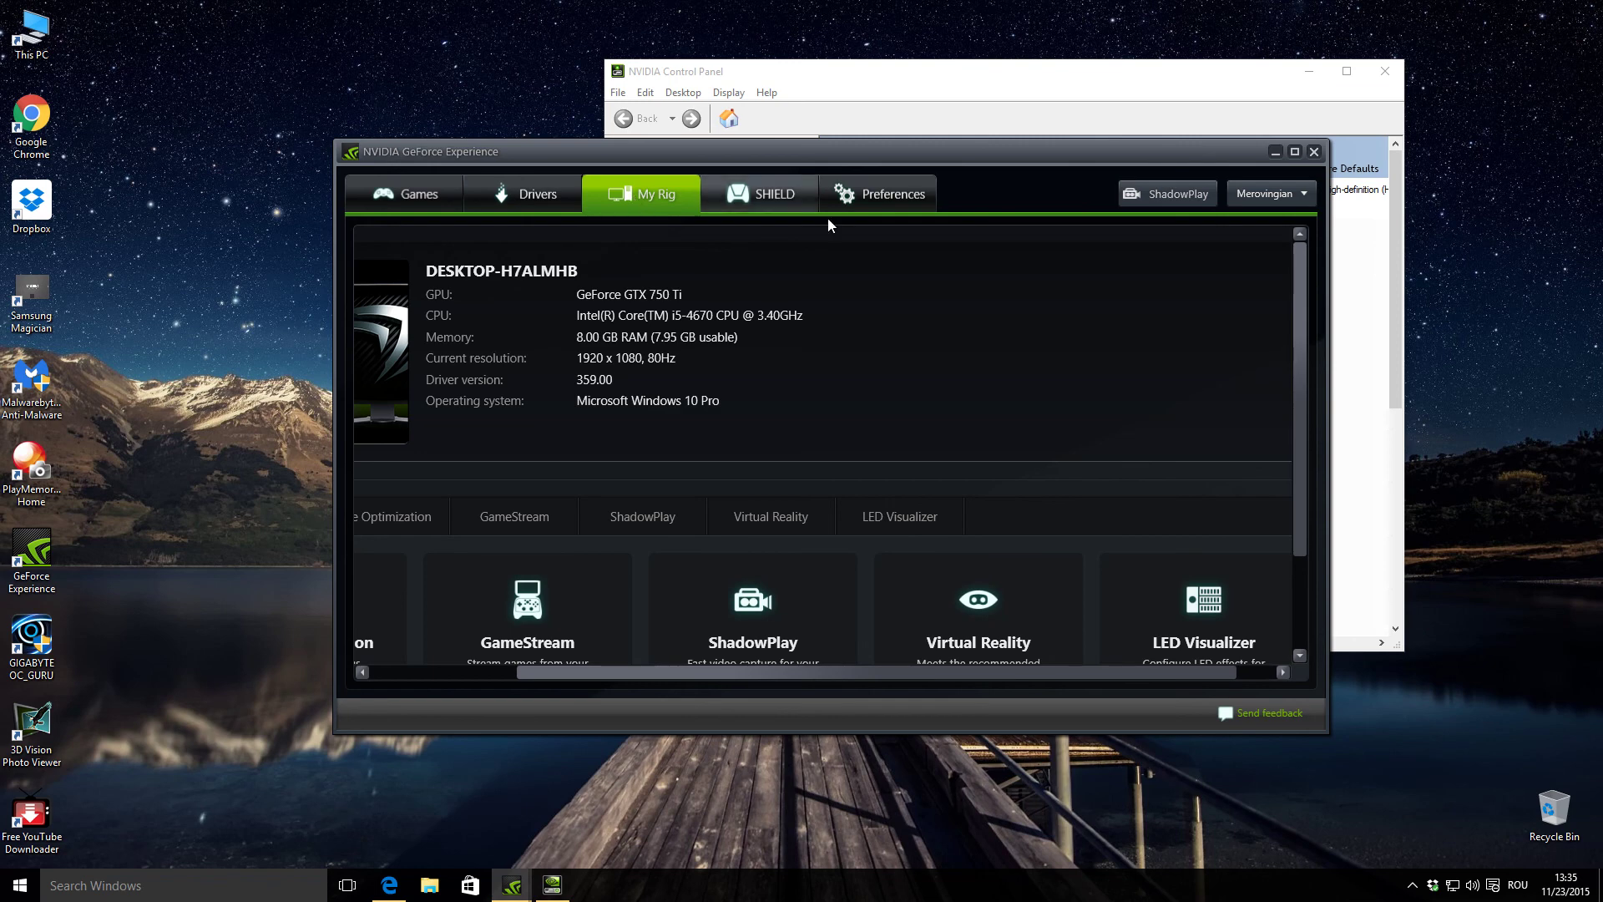
left_click(1314, 152)
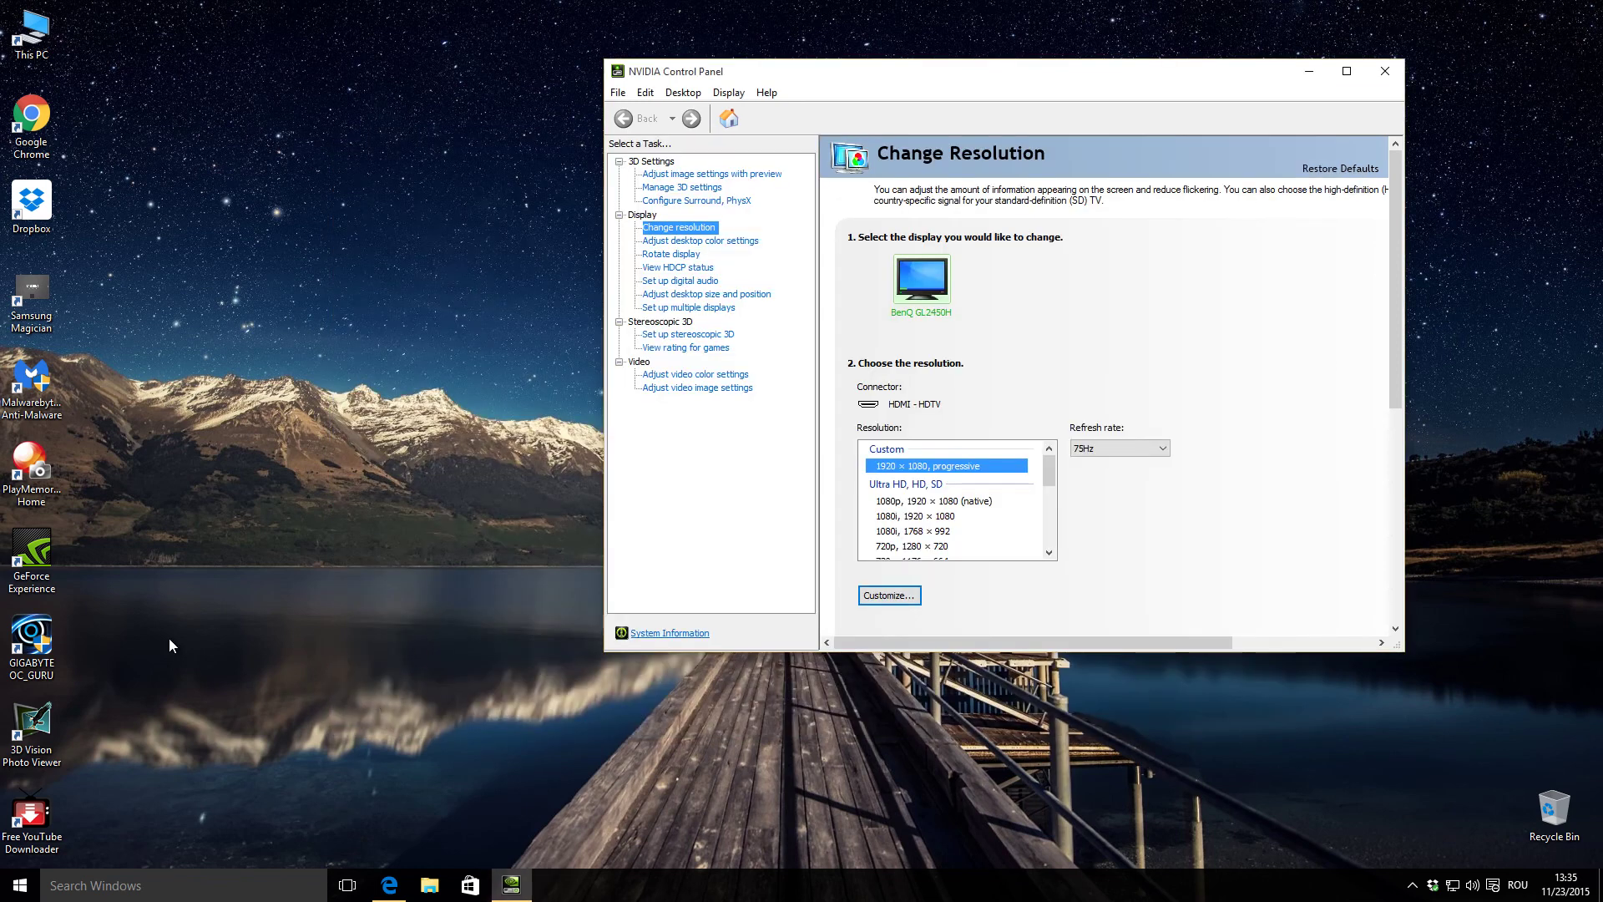
double_click(30, 546)
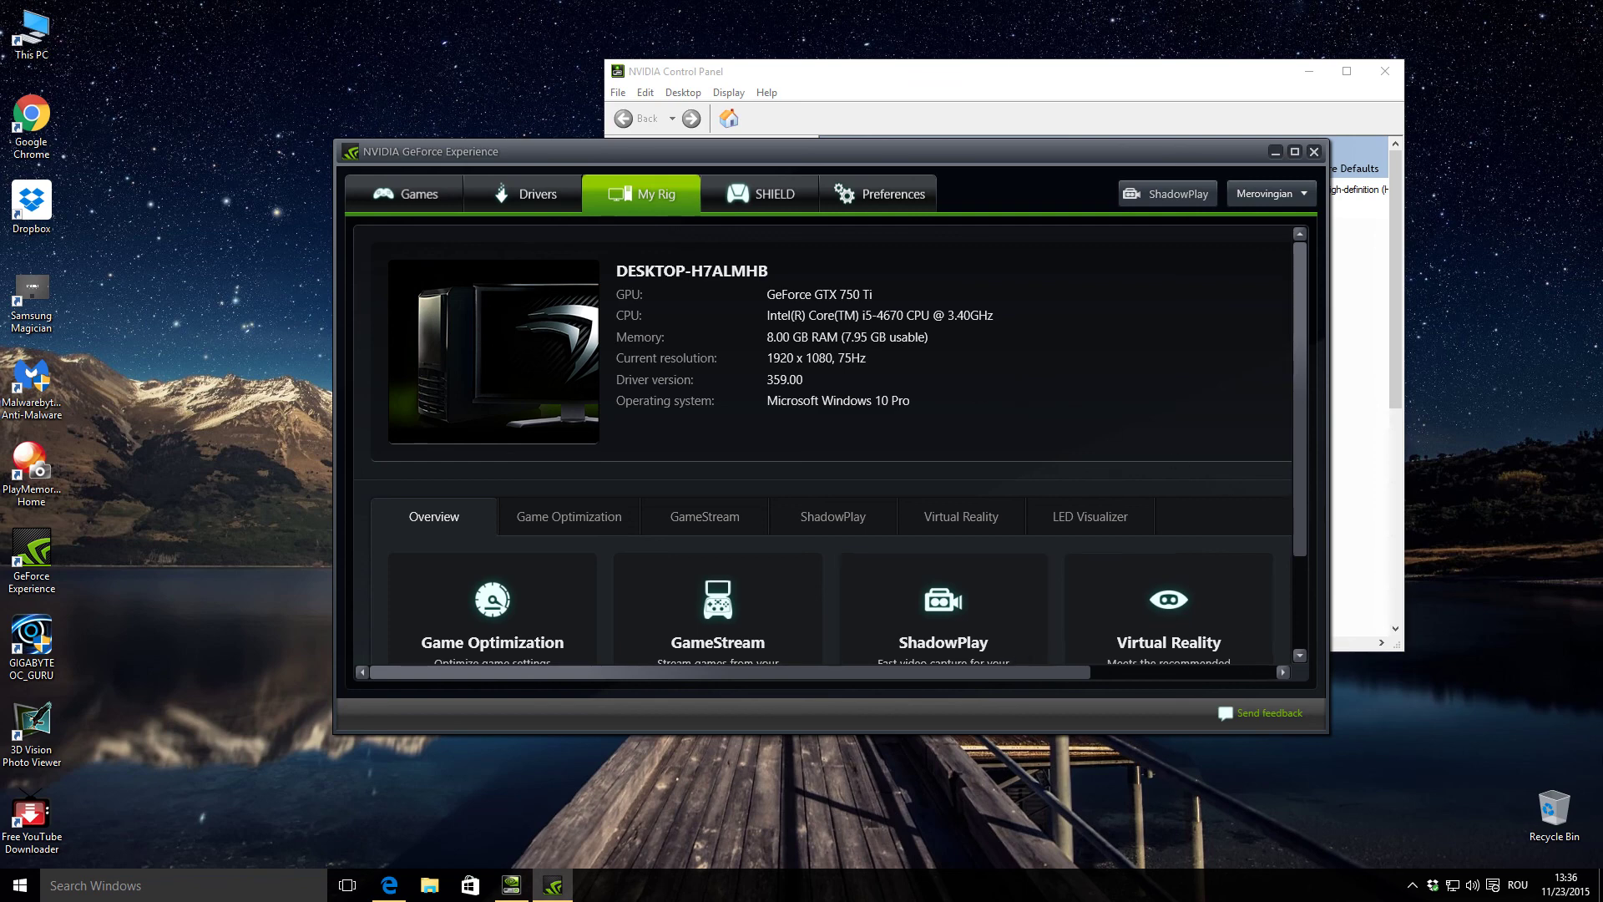
right_click(1476, 351)
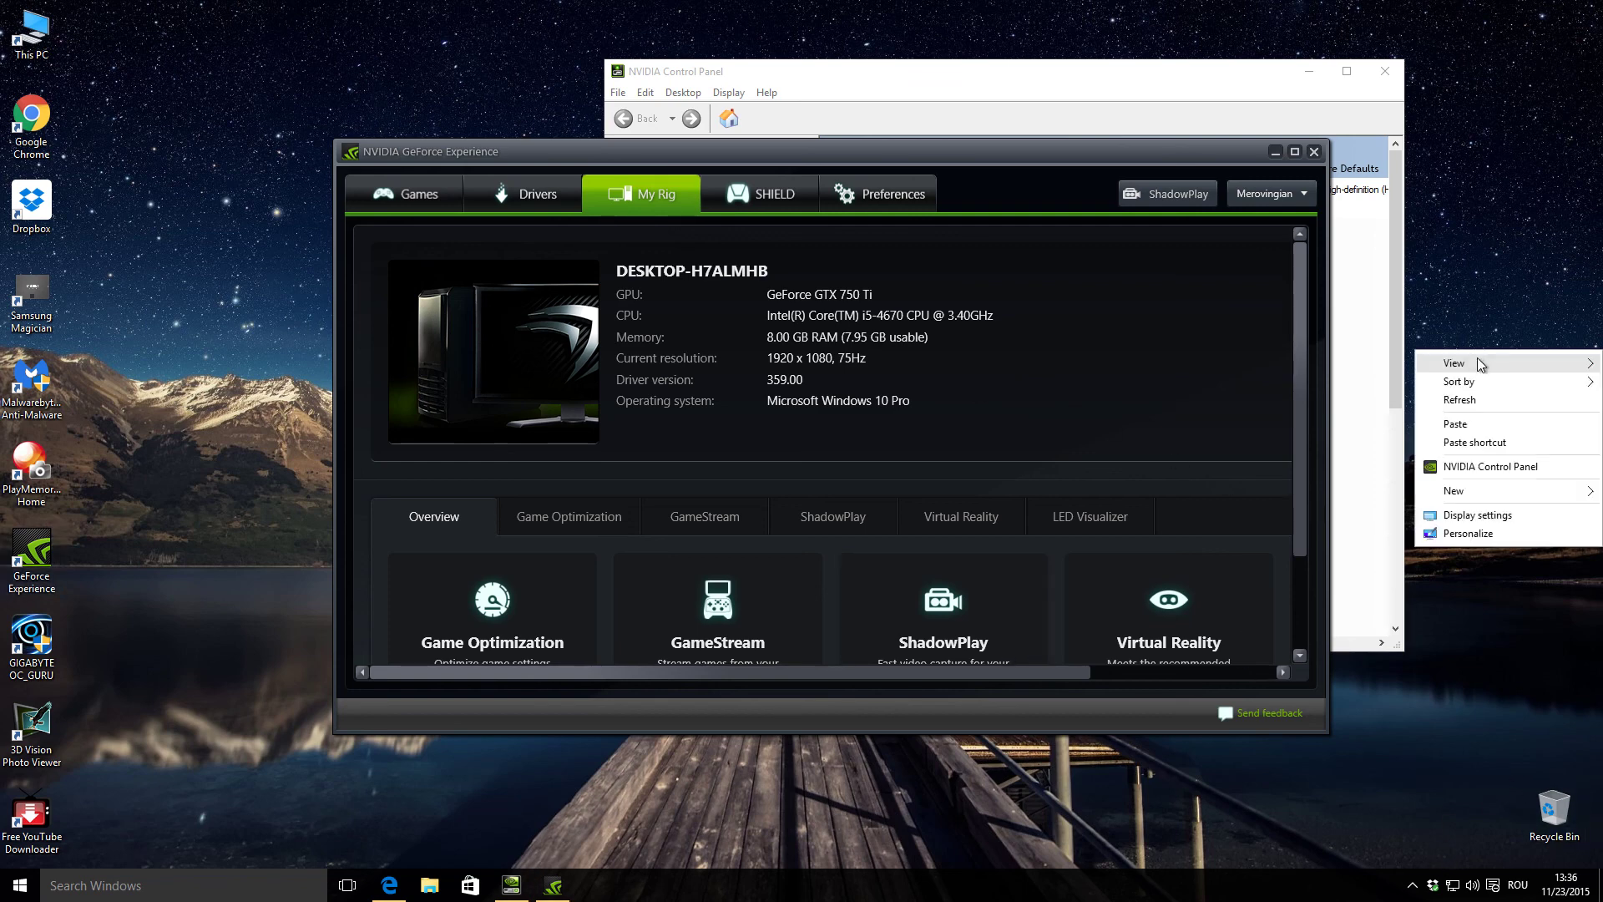
- Open maximized Display settings, then advanced display settings and the BenQ/GTX 750 Ti adapter properties
left_click(1479, 515)
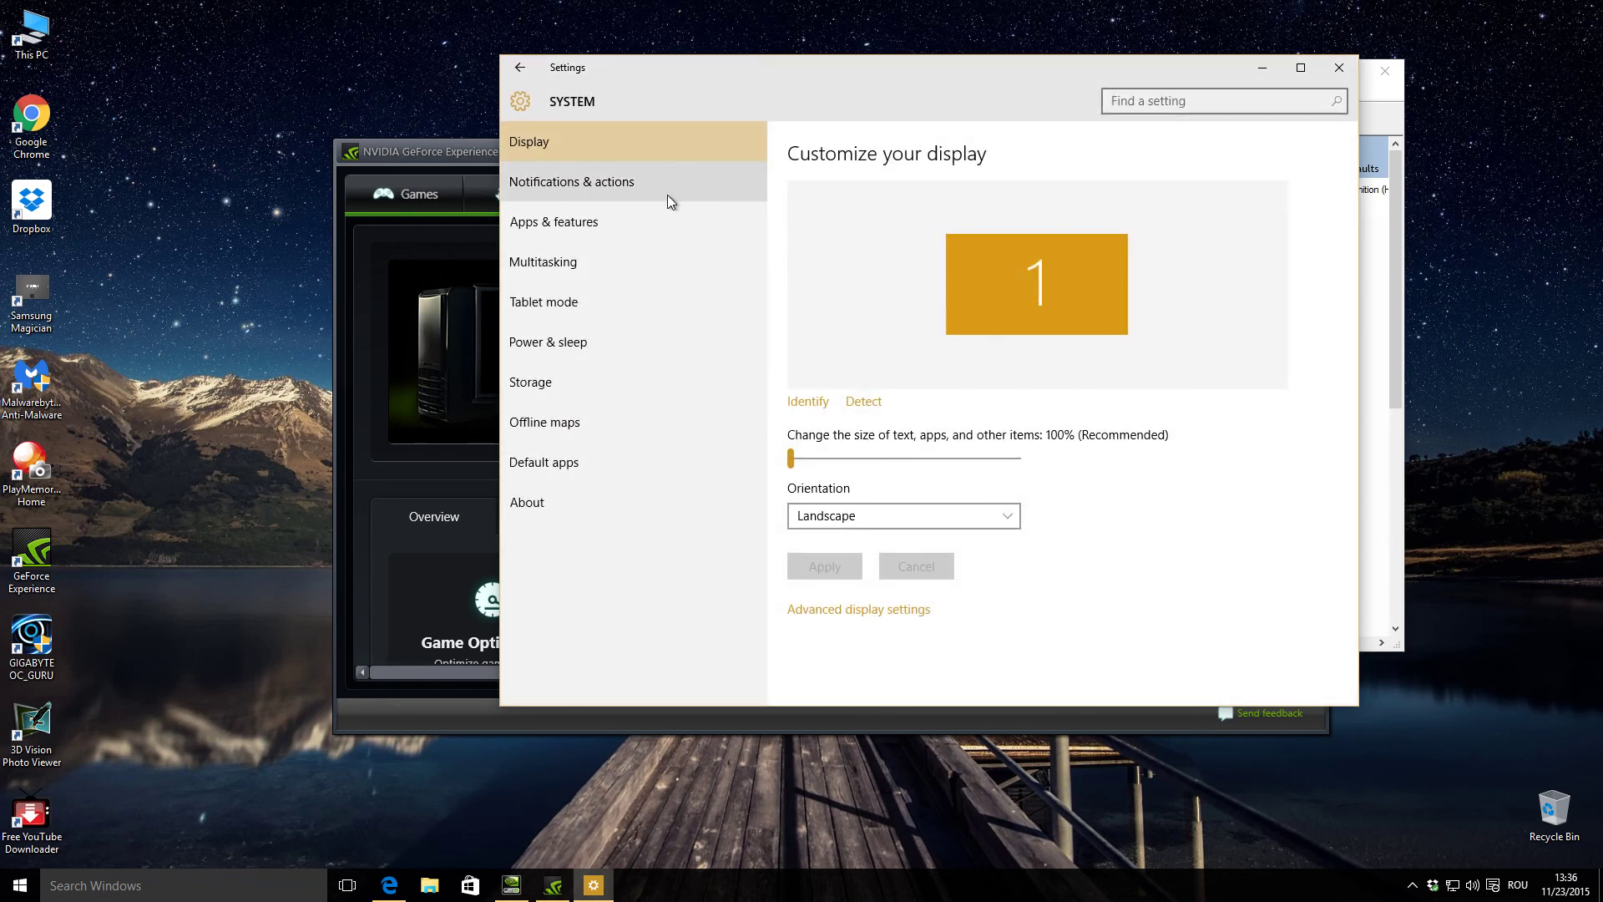
left_click(1300, 68)
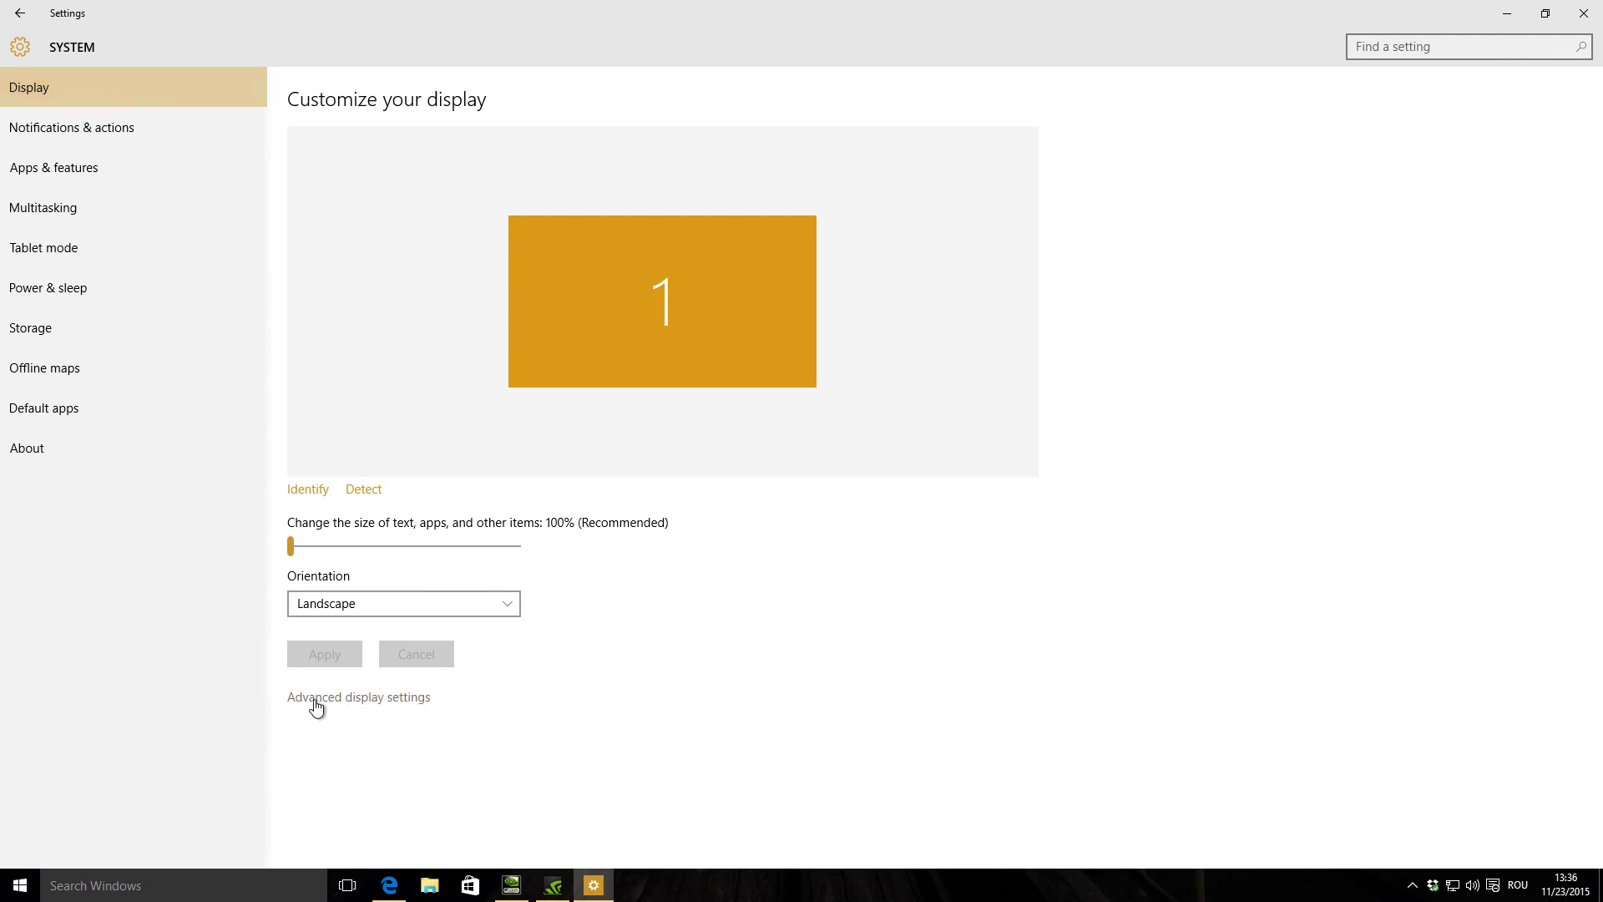
left_click(378, 698)
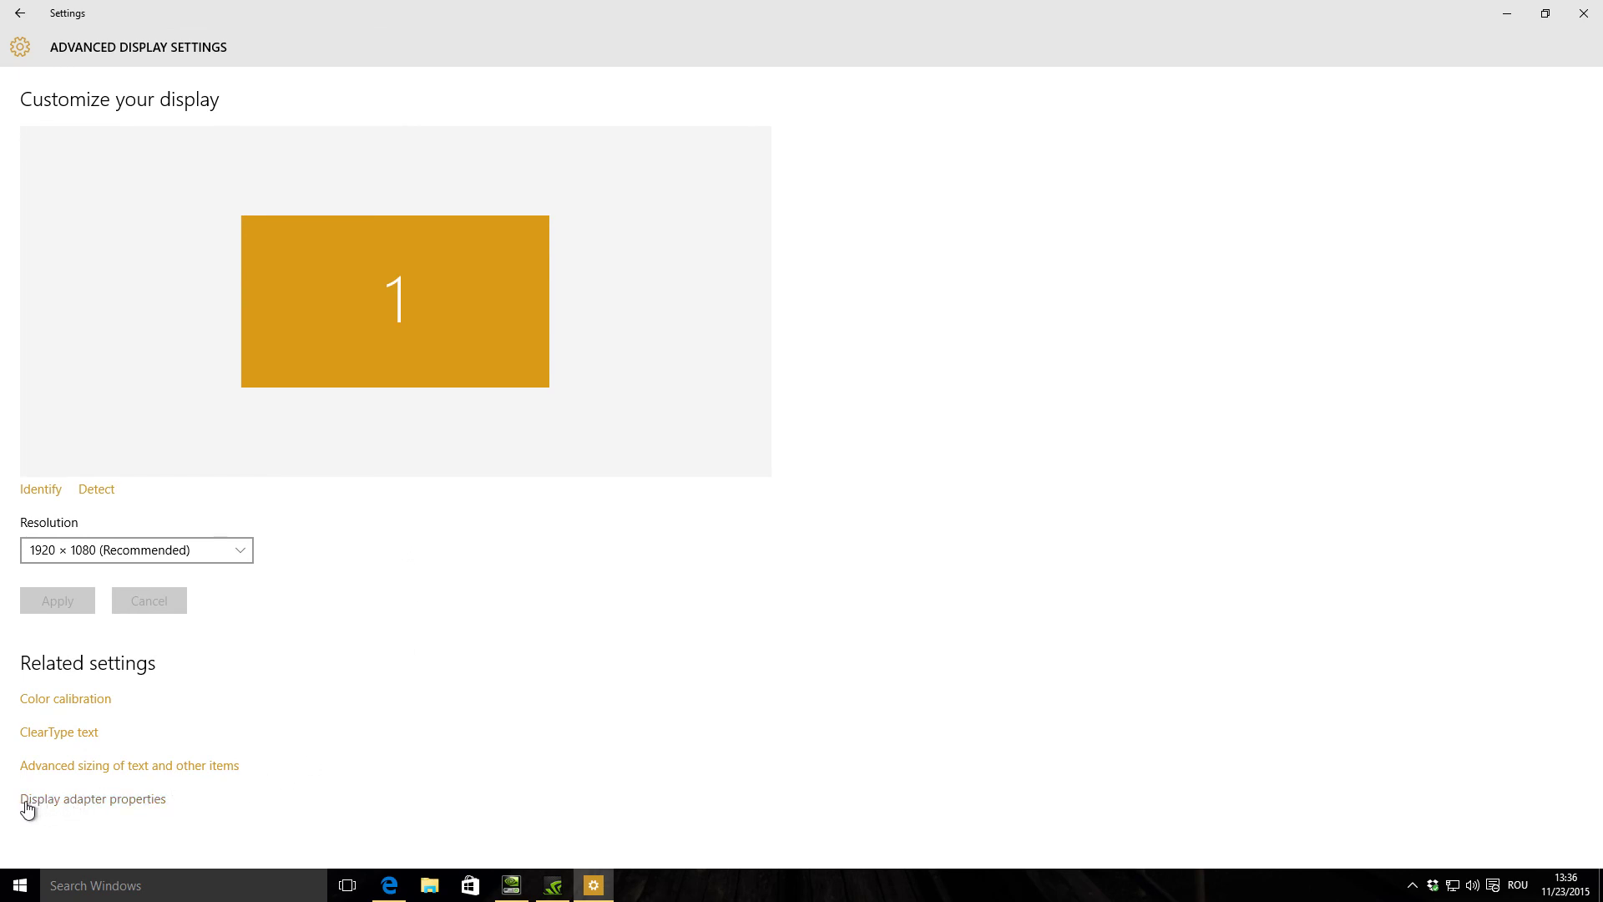
left_click(125, 801)
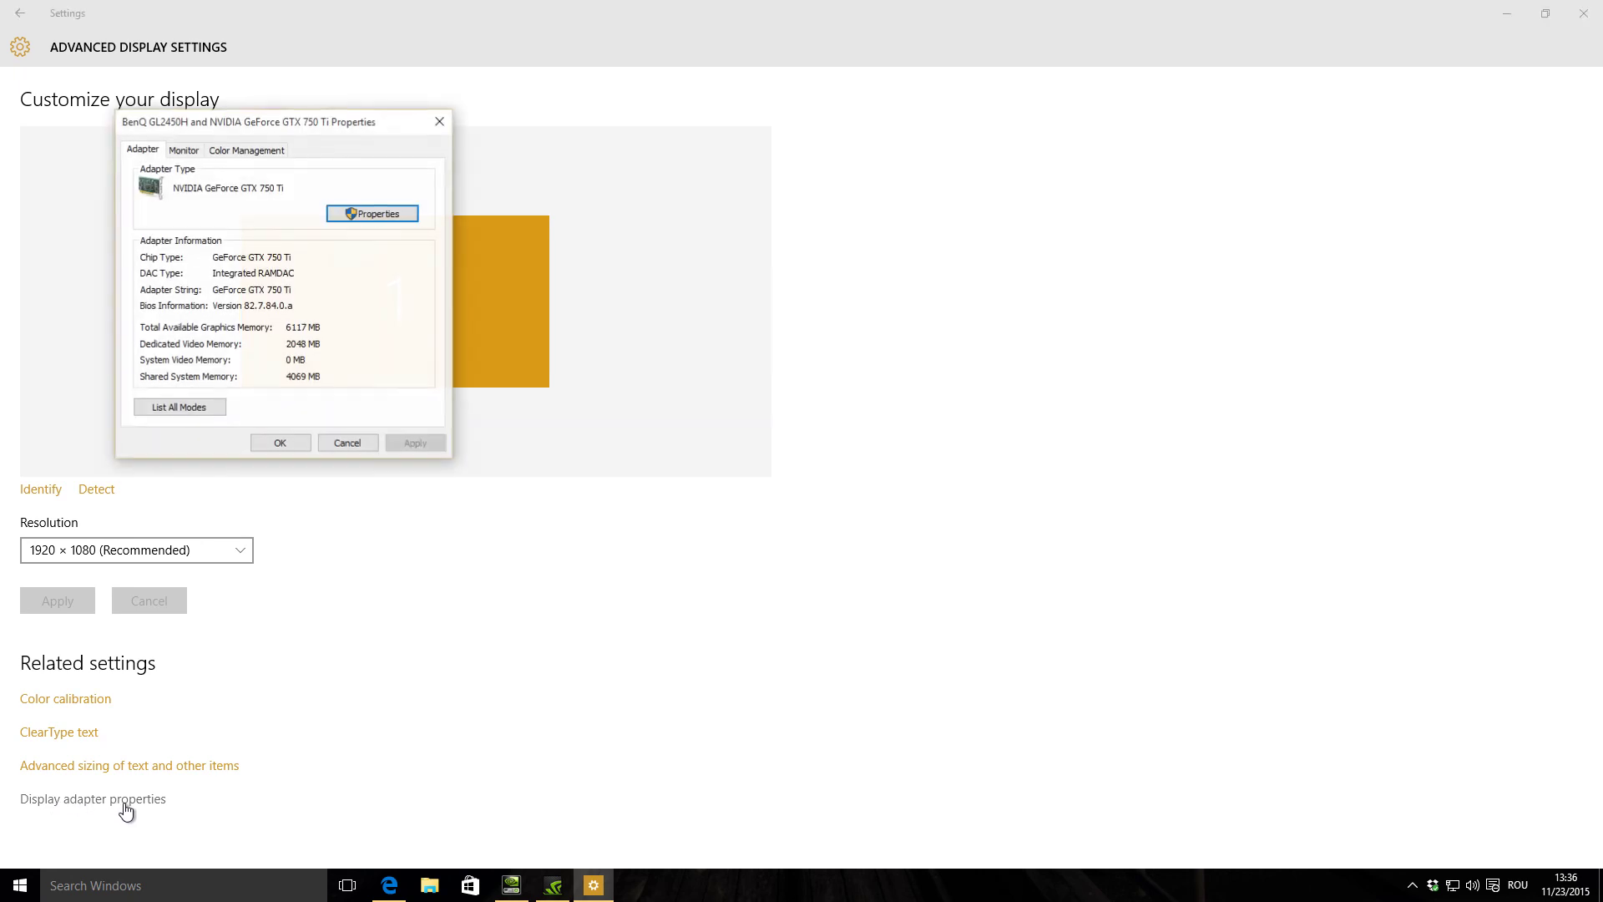
- Show the BenQ GL2450H Monitor tab in adapter properties, confirming 75 Hertz
left_click(1544, 15)
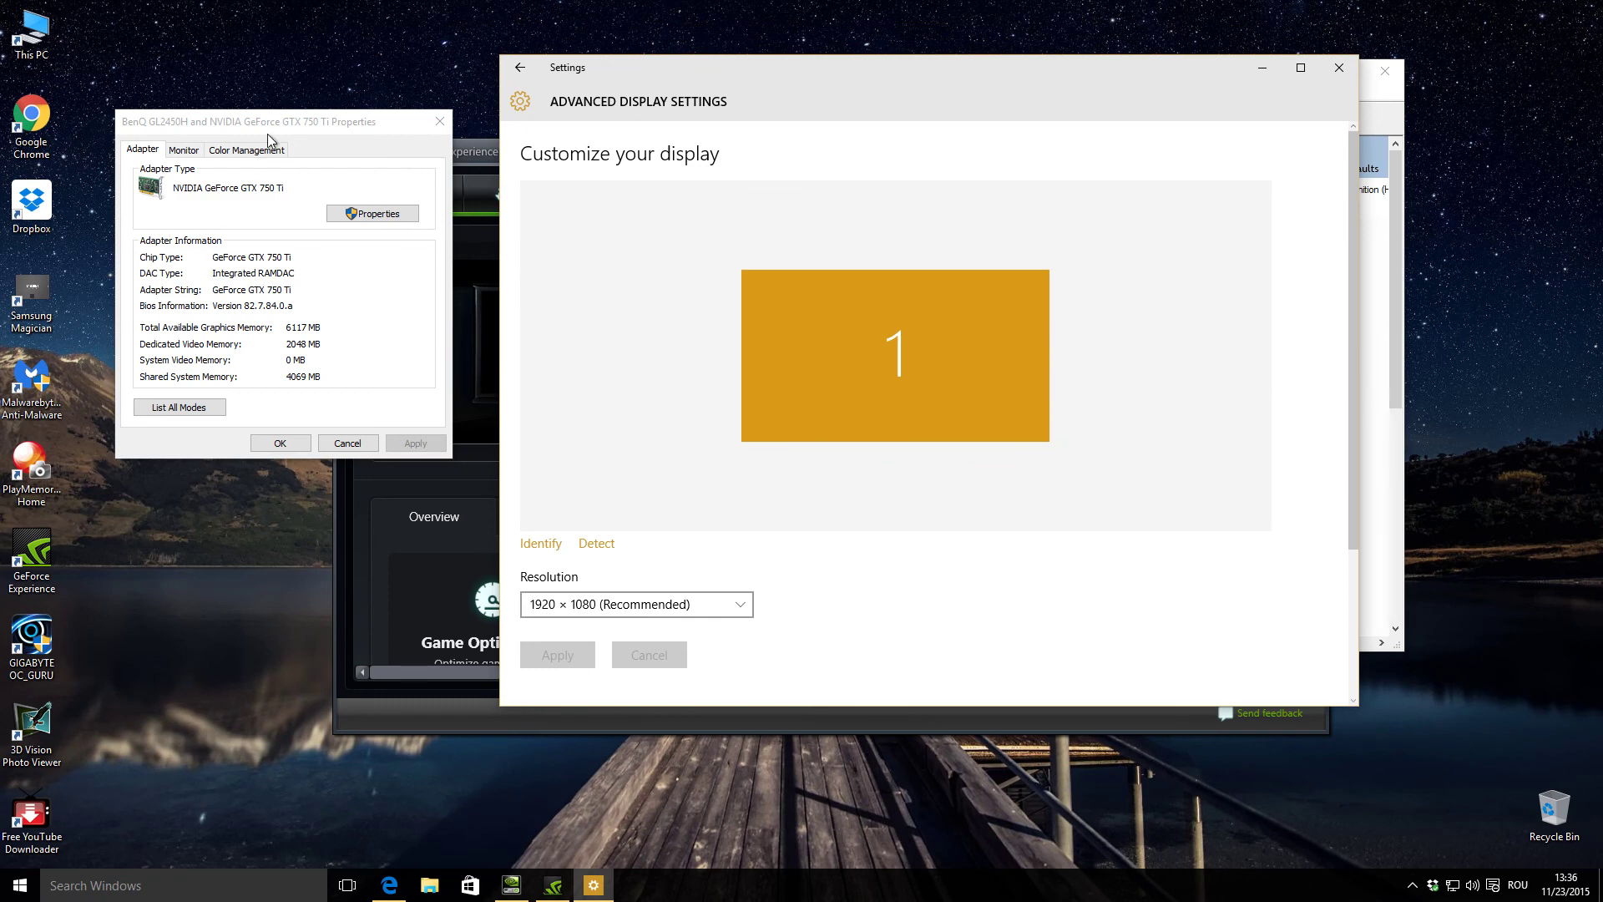
left_click_drag(322, 120, 358, 69)
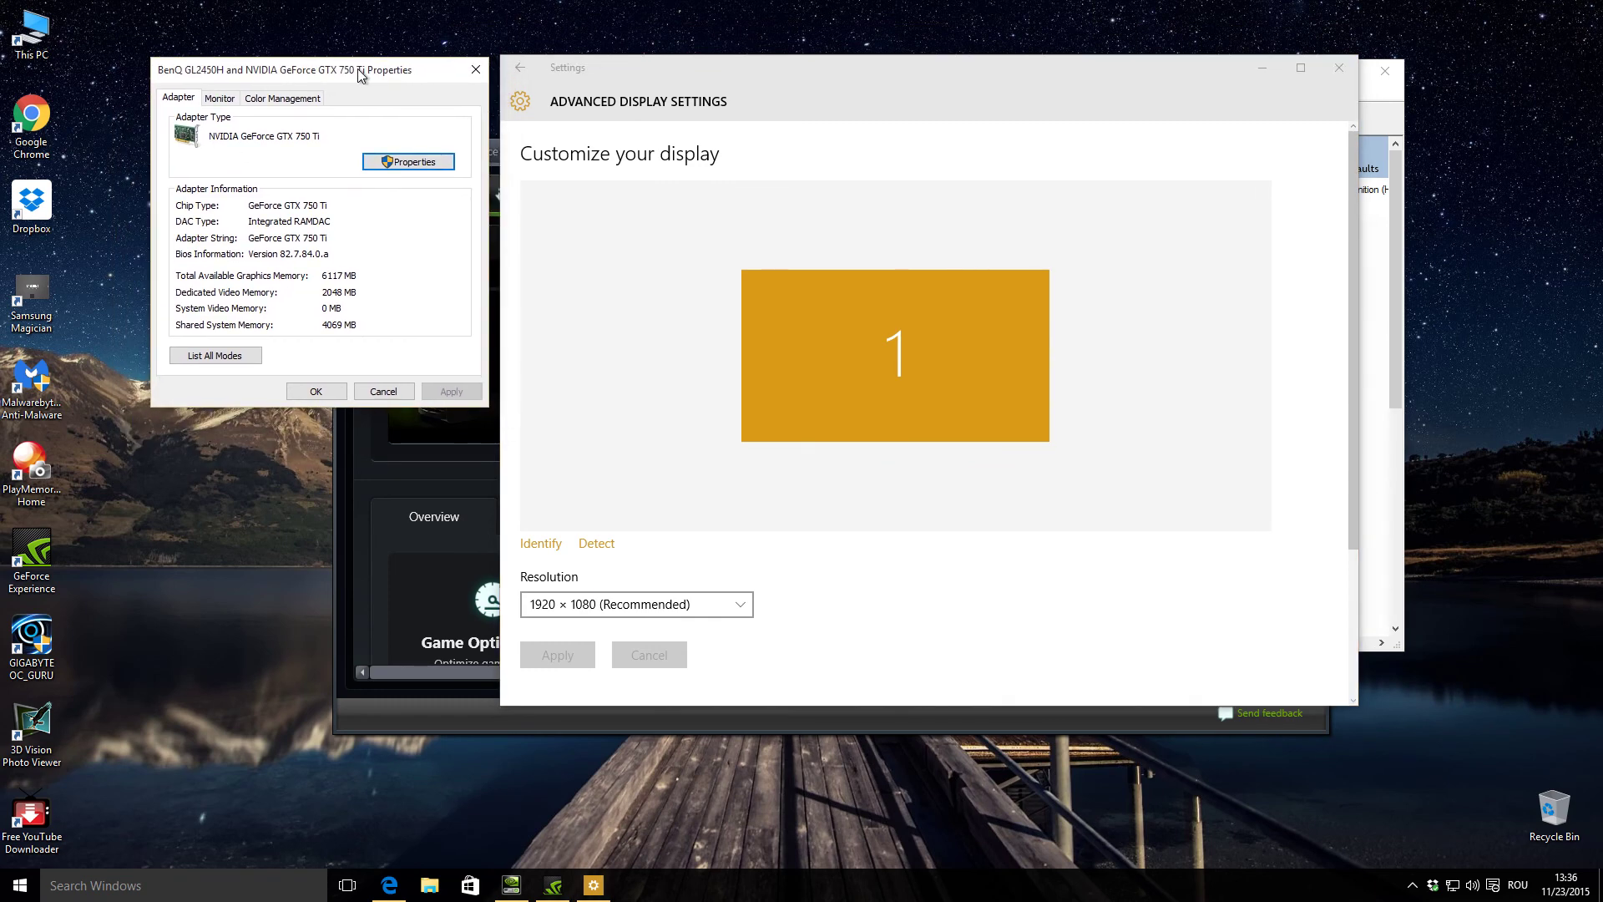
left_click(221, 99)
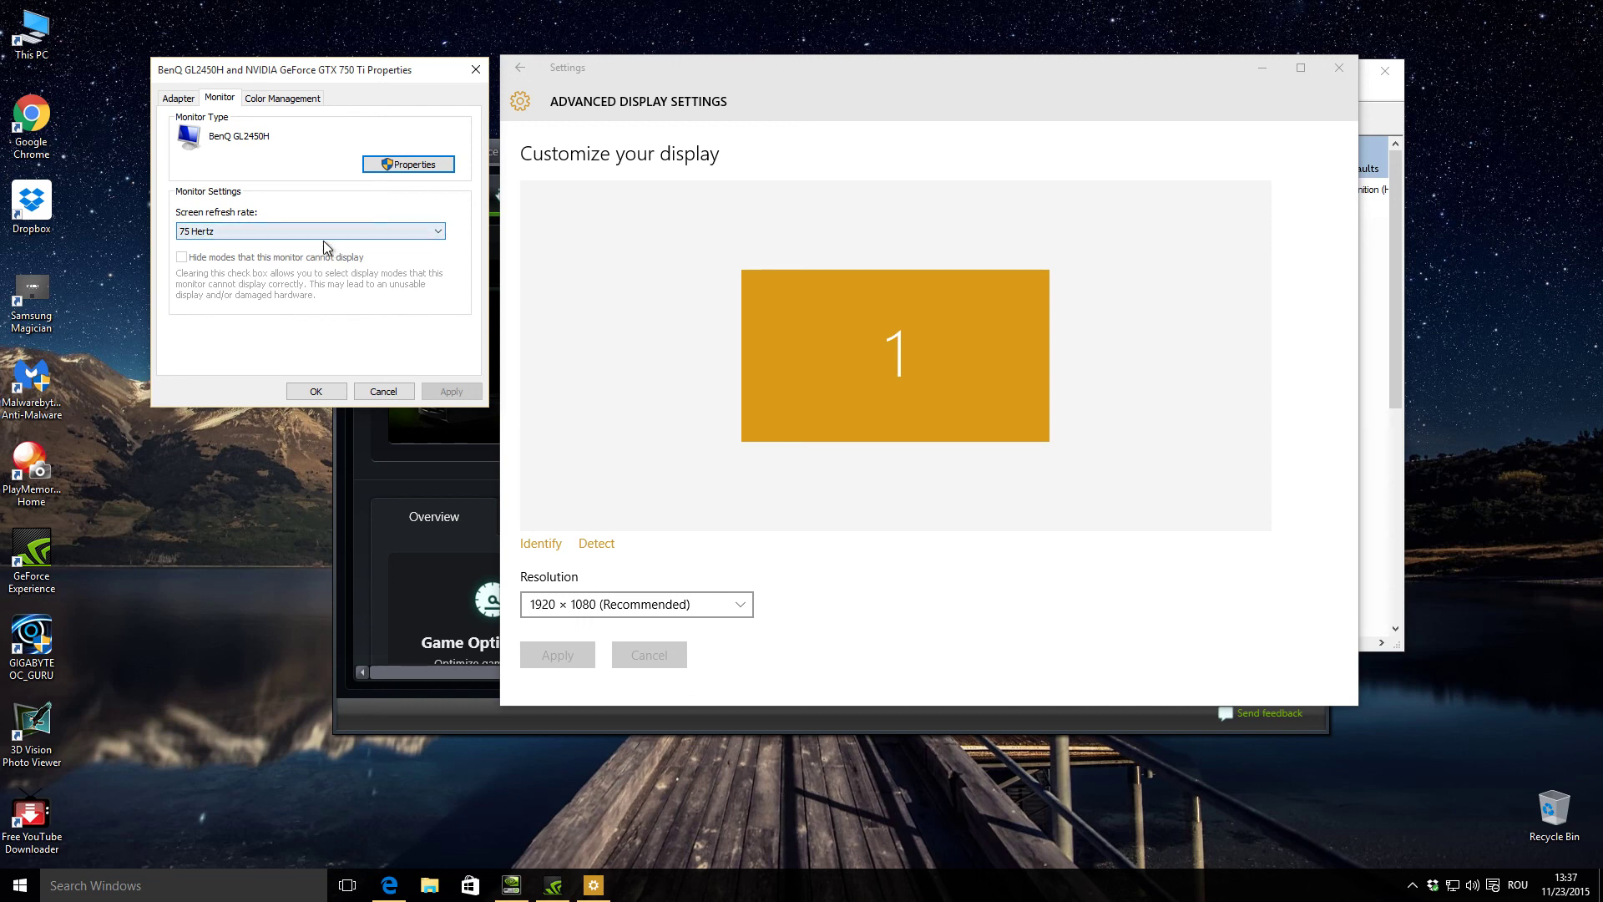
left_click(1262, 68)
- Reapply custom 1920 × 1080 at 75Hz, then close the monitor properties and NVIDIA Control Panel
left_click(1278, 153)
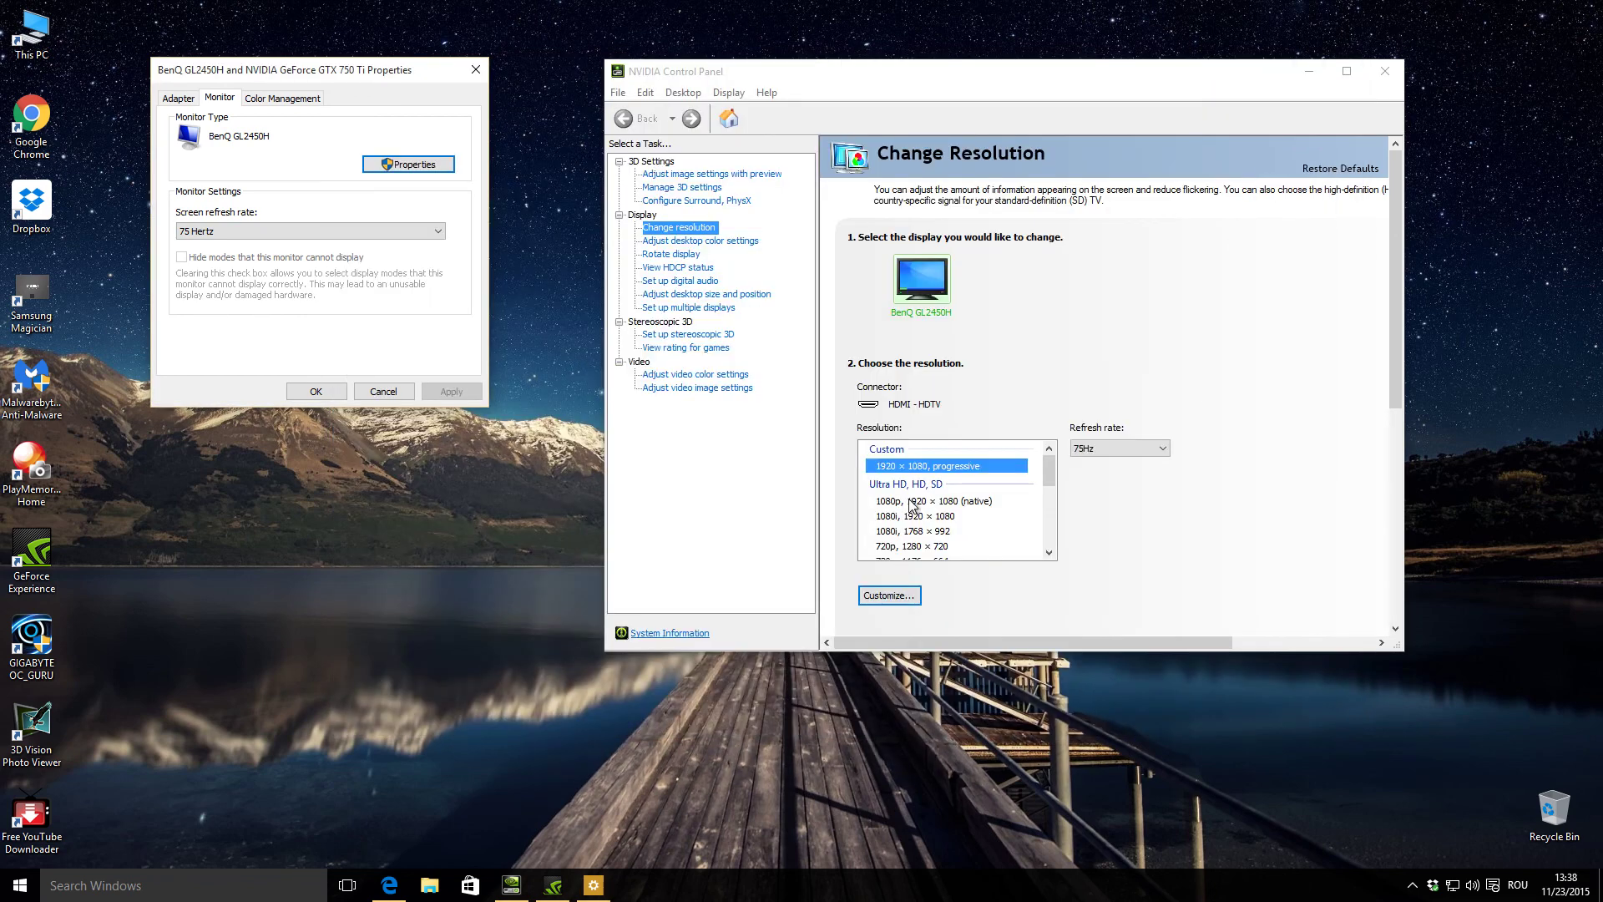
left_click(969, 501)
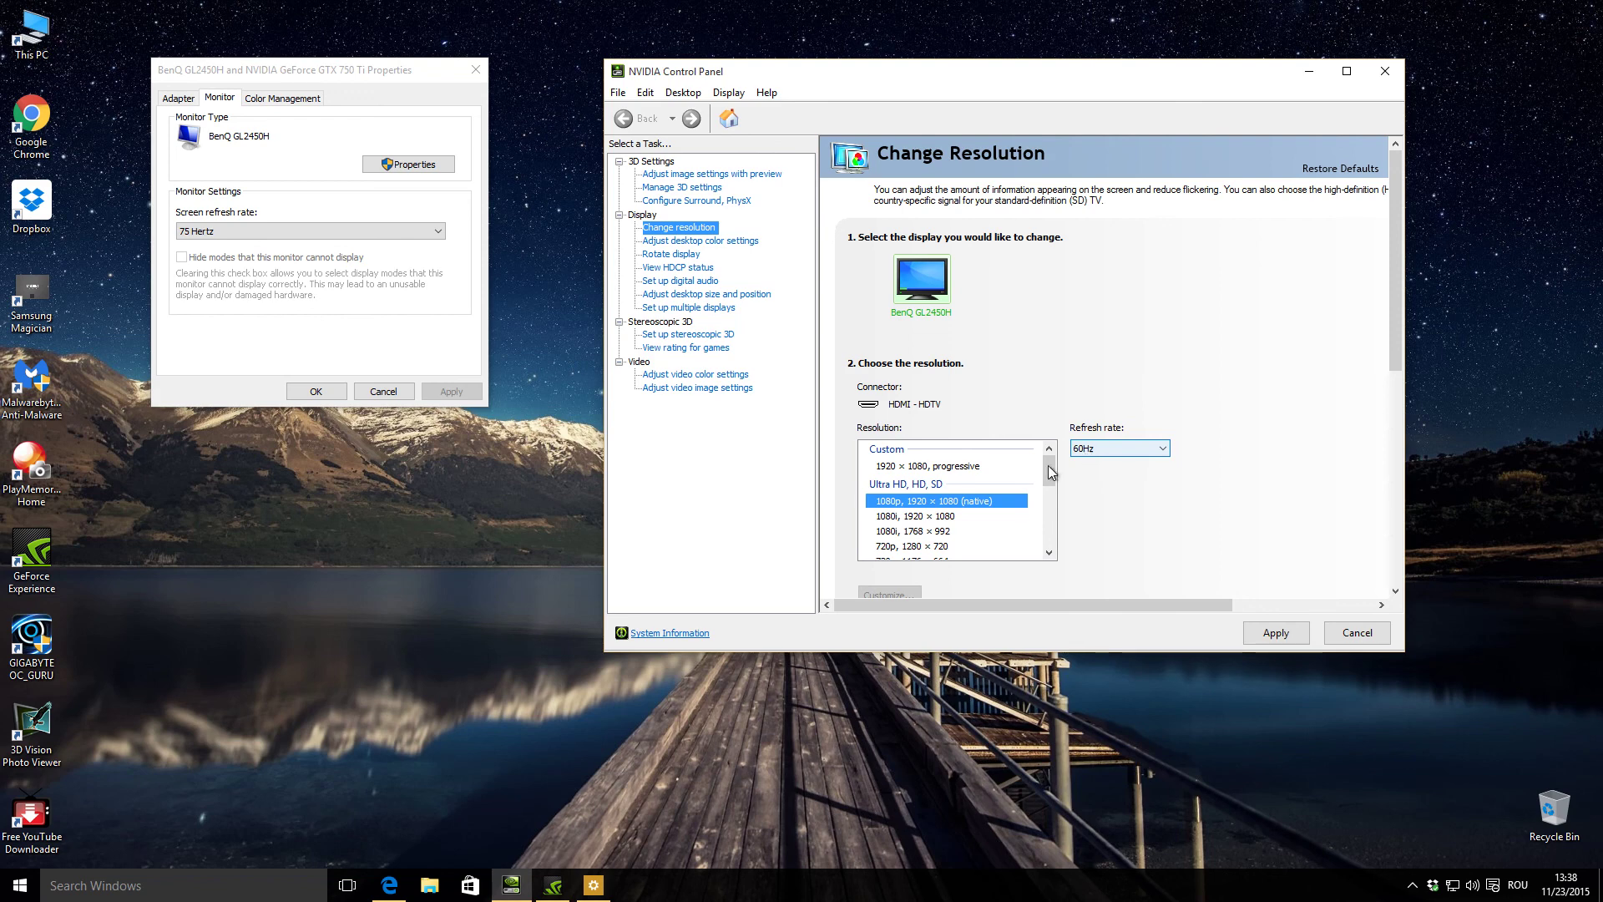
left_click(954, 471)
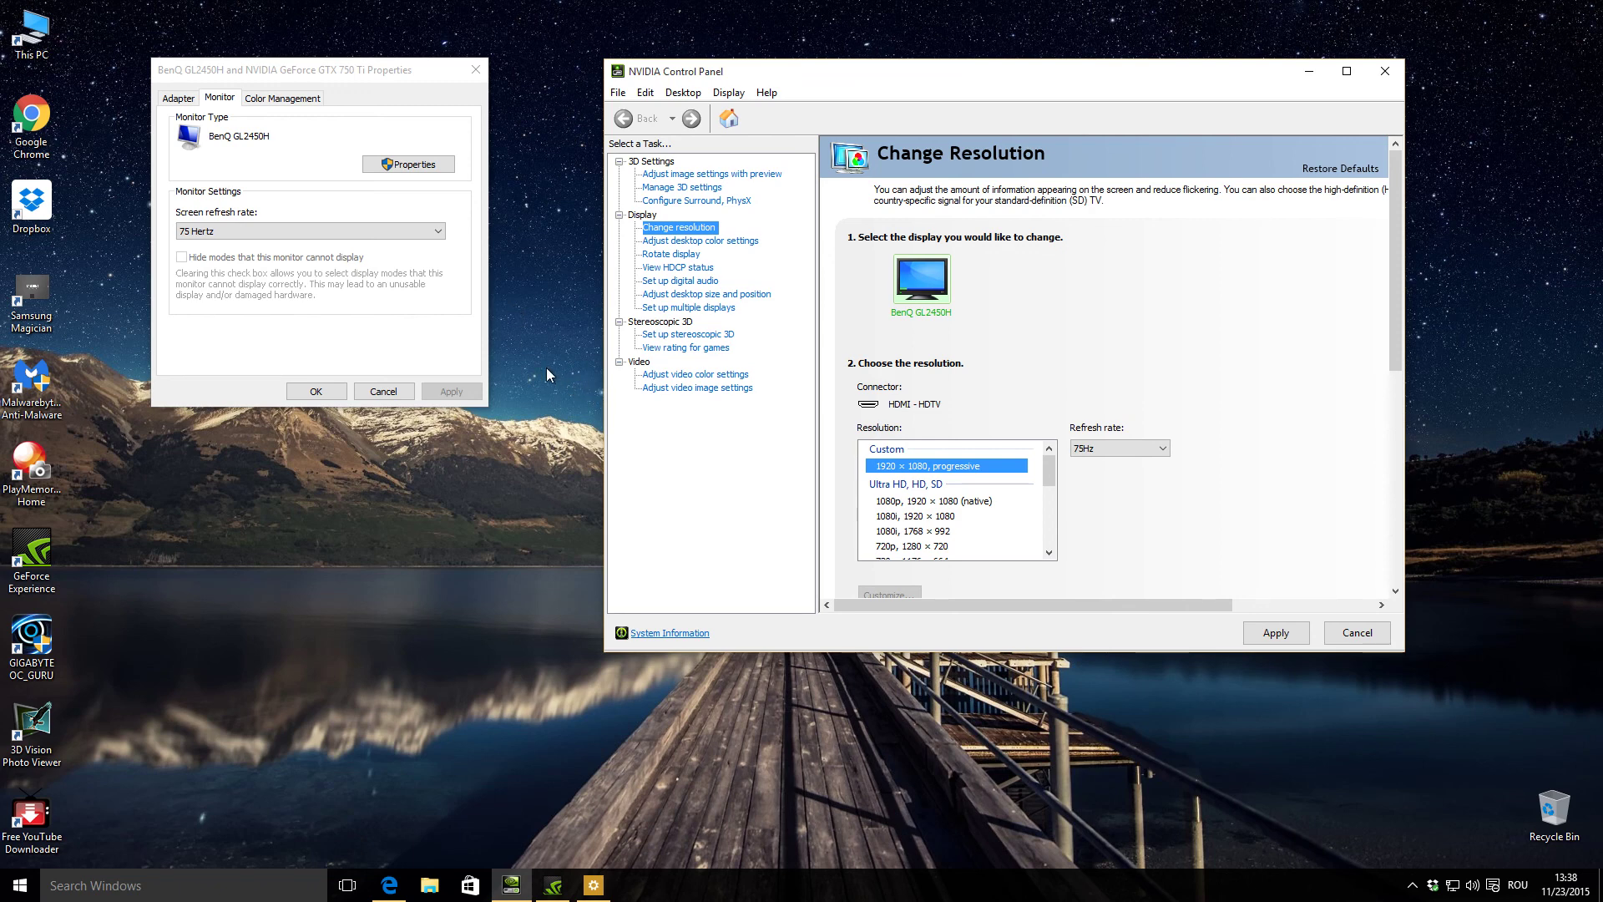
left_click(1275, 633)
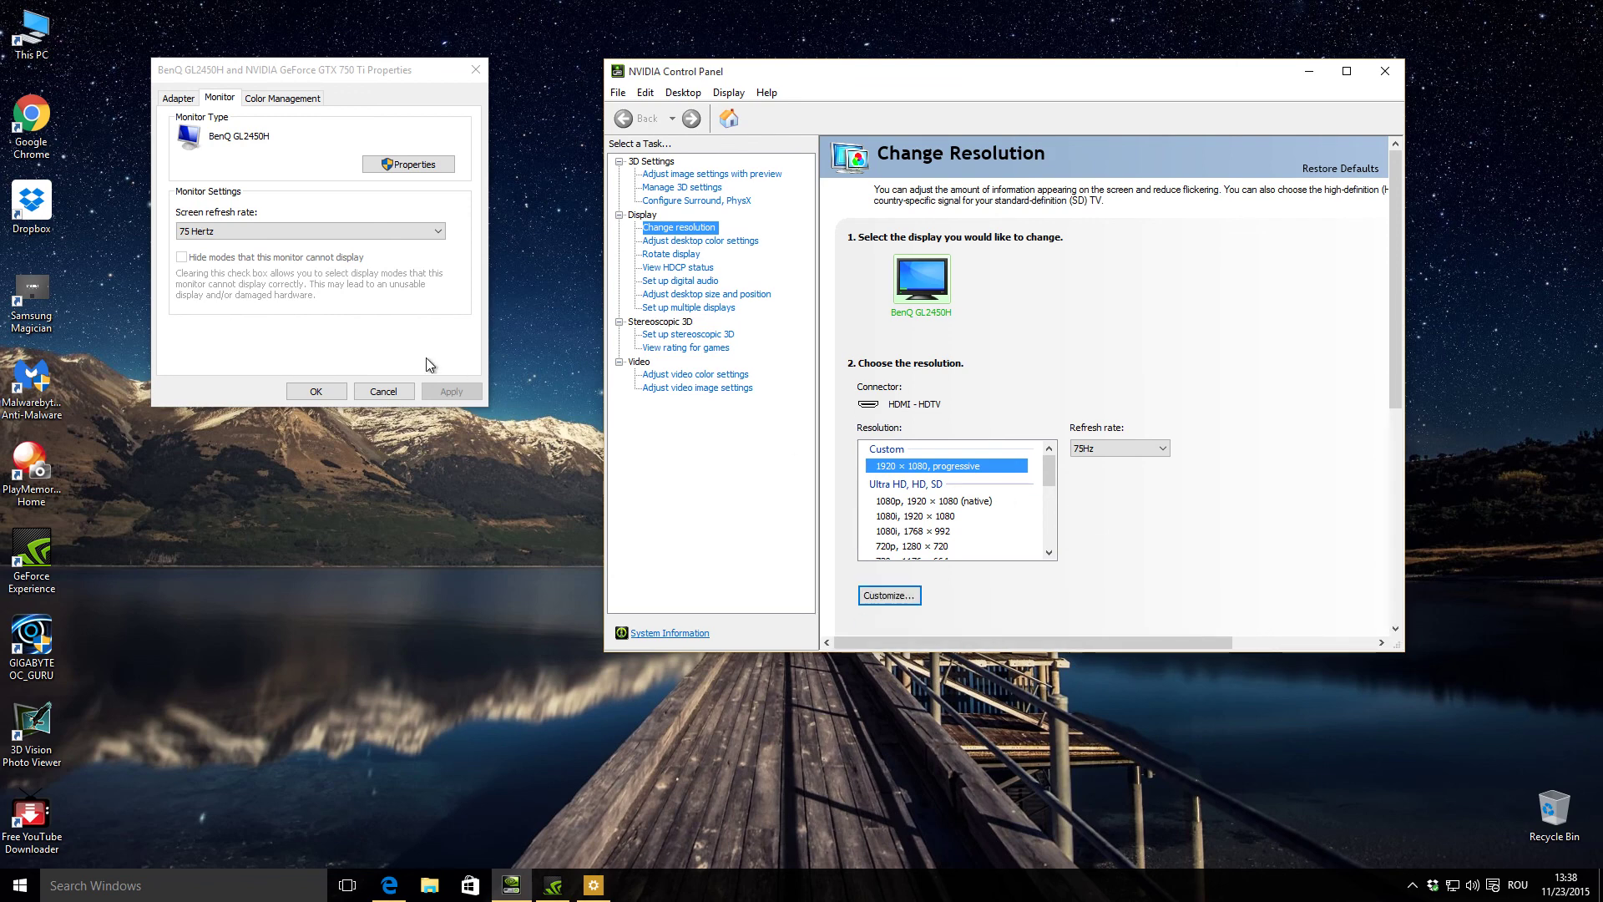
left_click(319, 391)
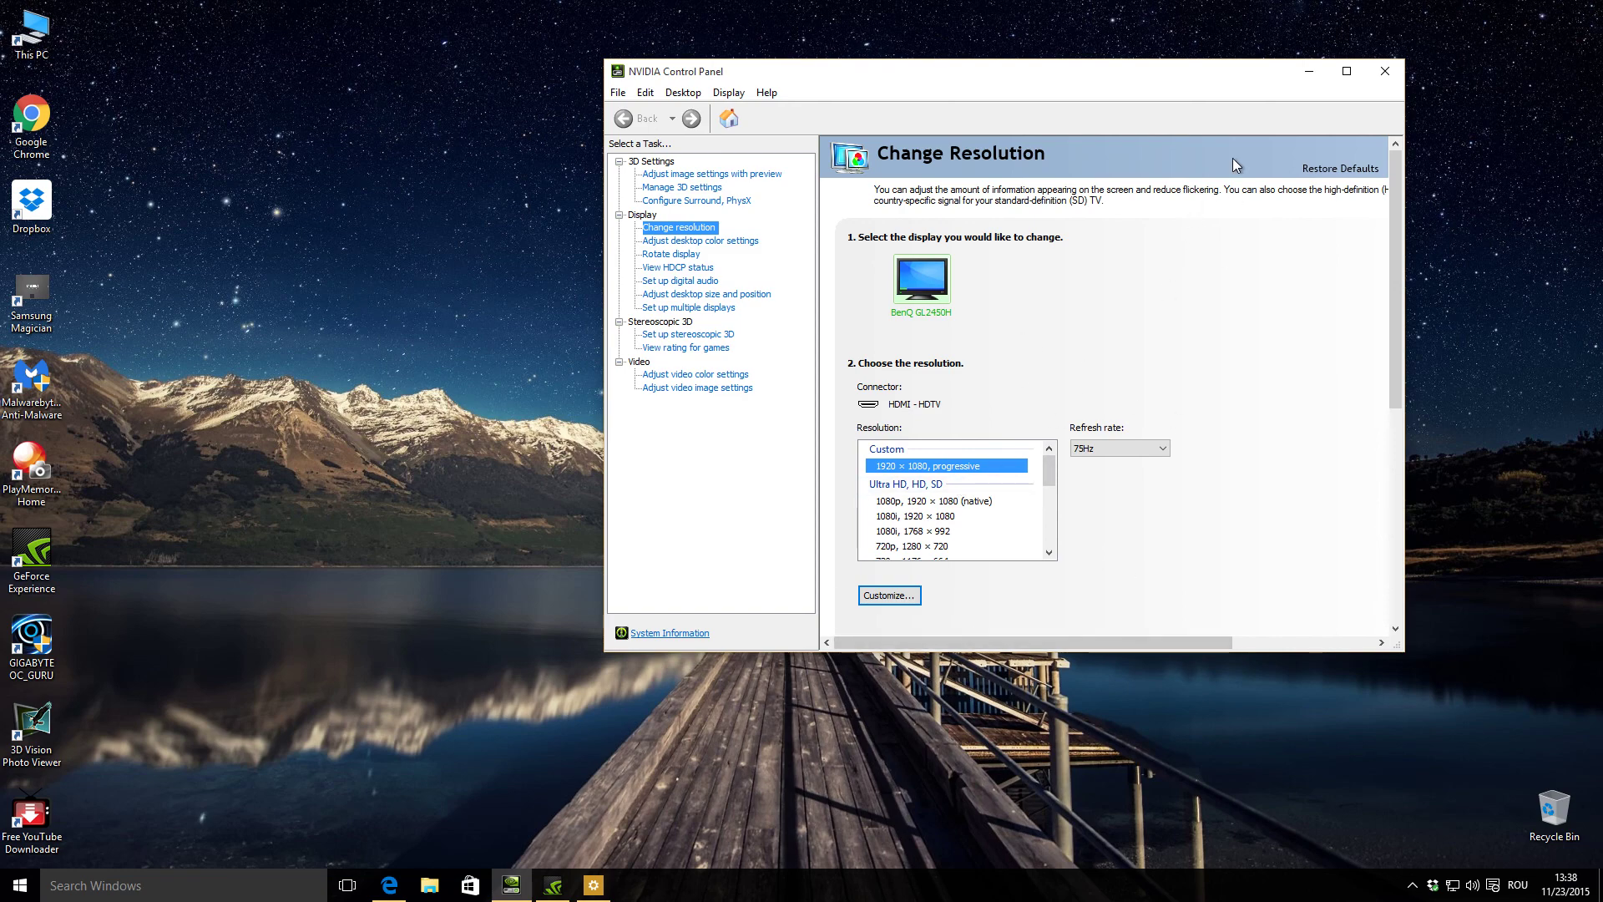
left_click(1385, 71)
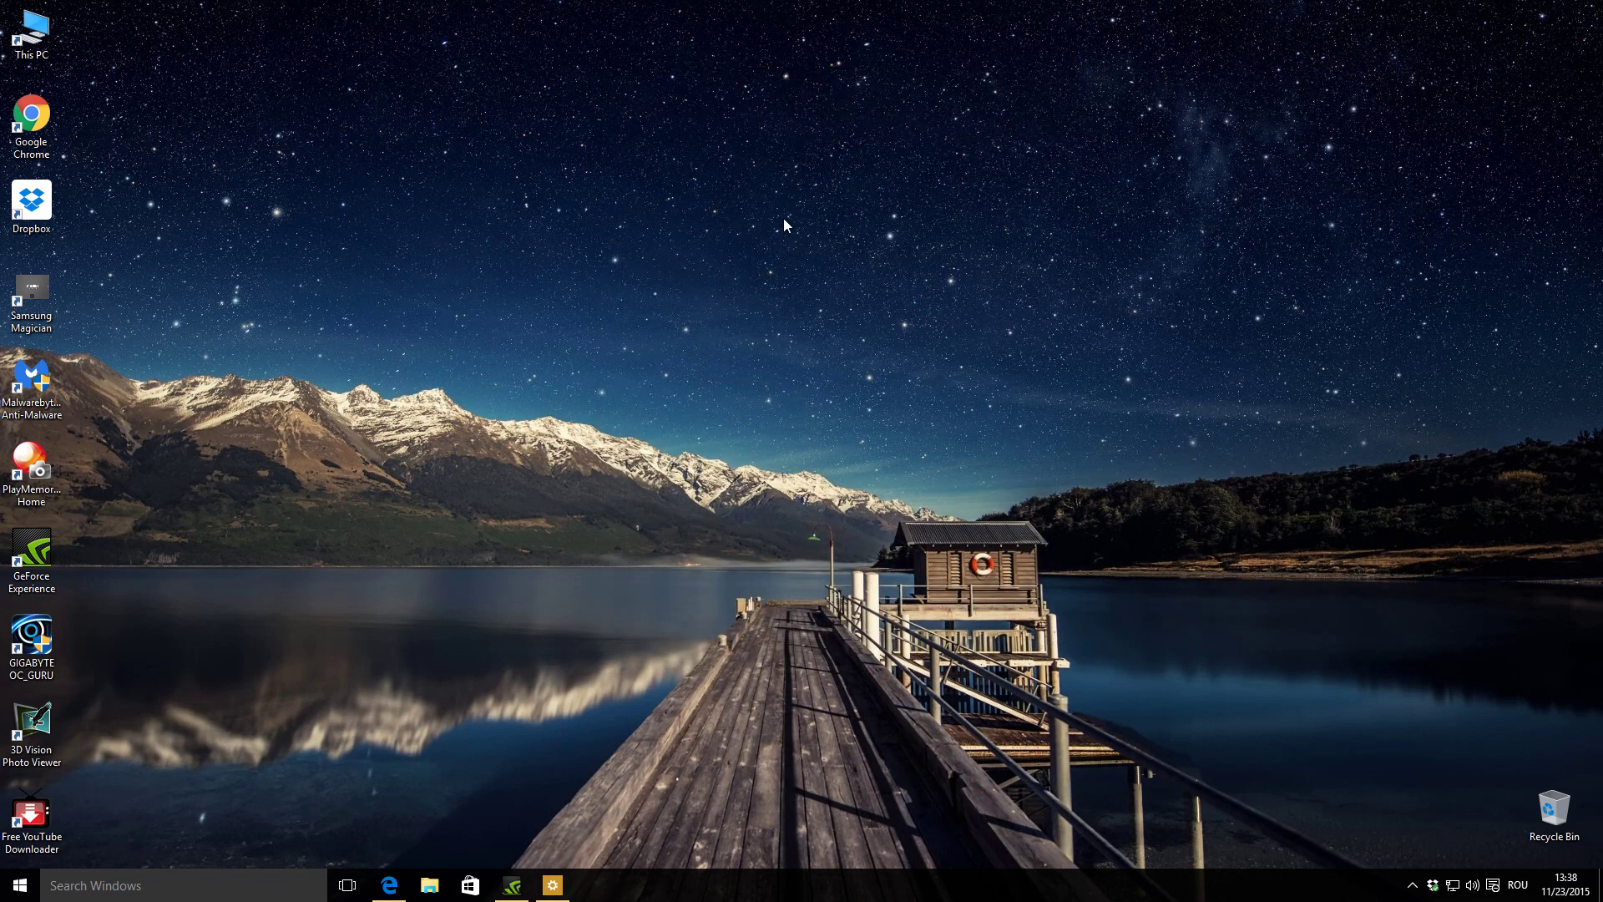
- Reopen NVIDIA Control Panel from the desktop menu to the BenQ's Change Resolution page
right_click(782, 219)
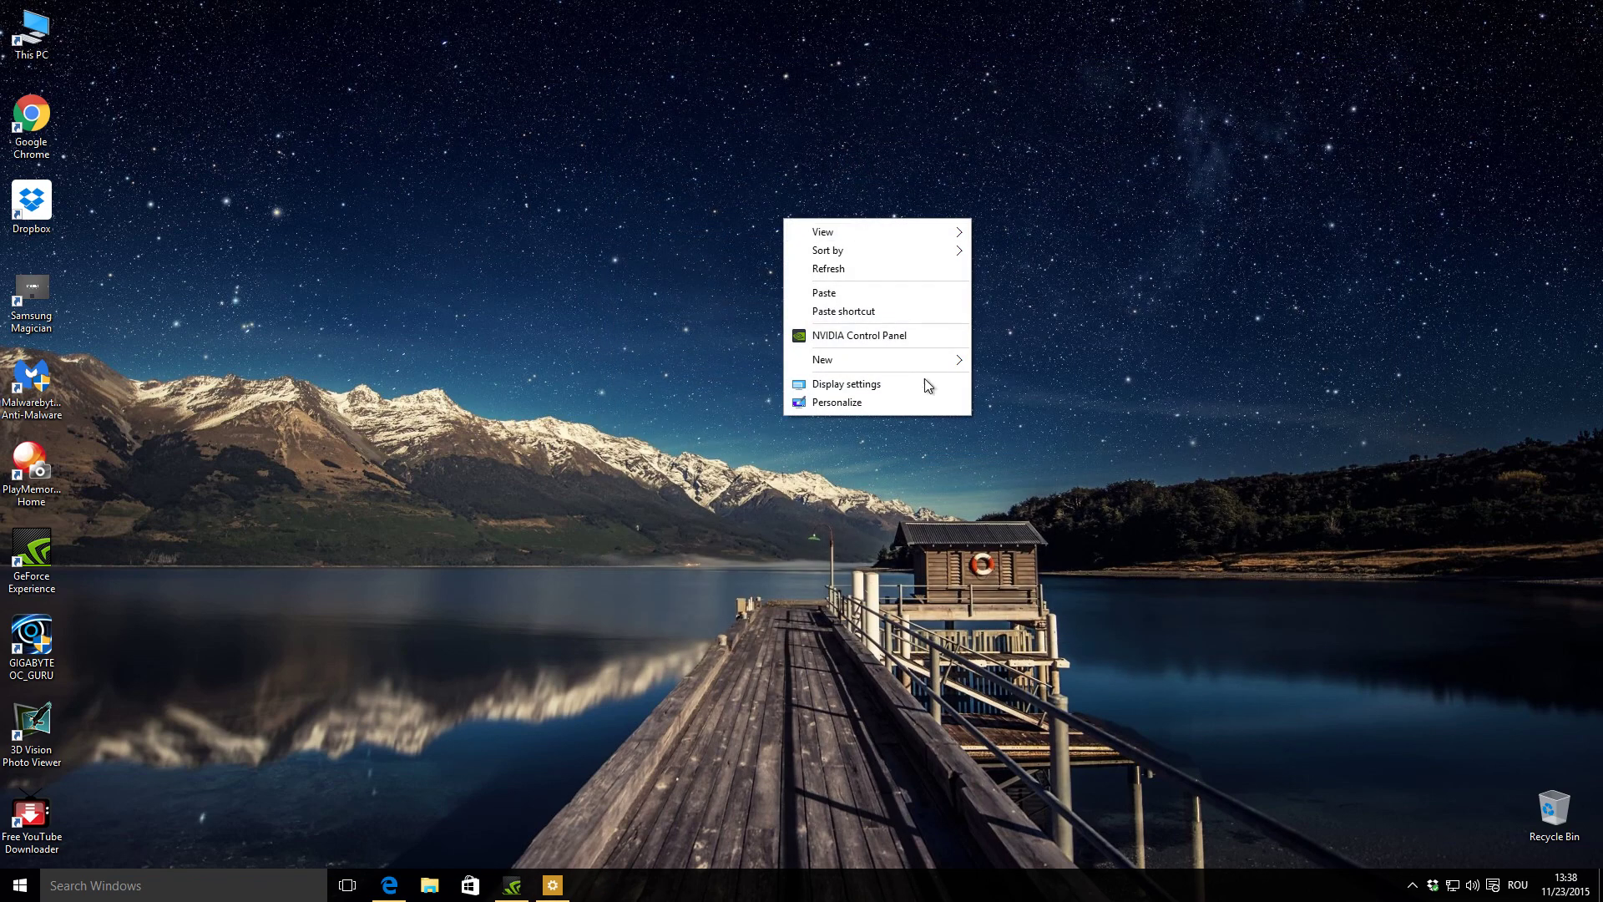
left_click(865, 337)
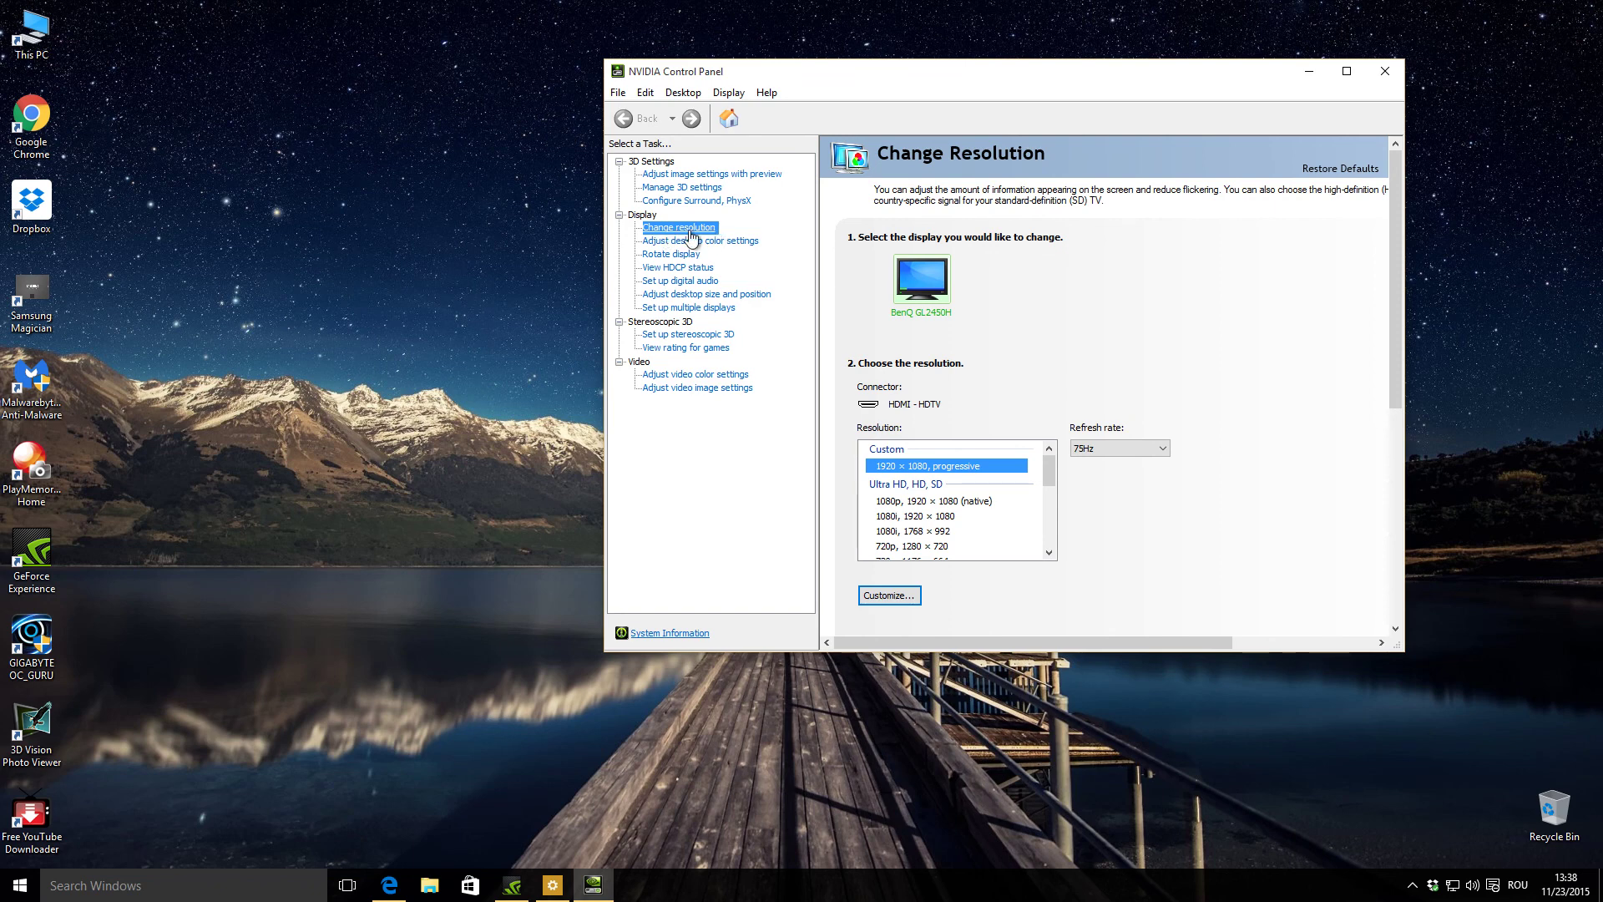
- Add a custom 1920×1080 mode at 80Hz, test it successfully and save it beside 75Hz
left_click(888, 595)
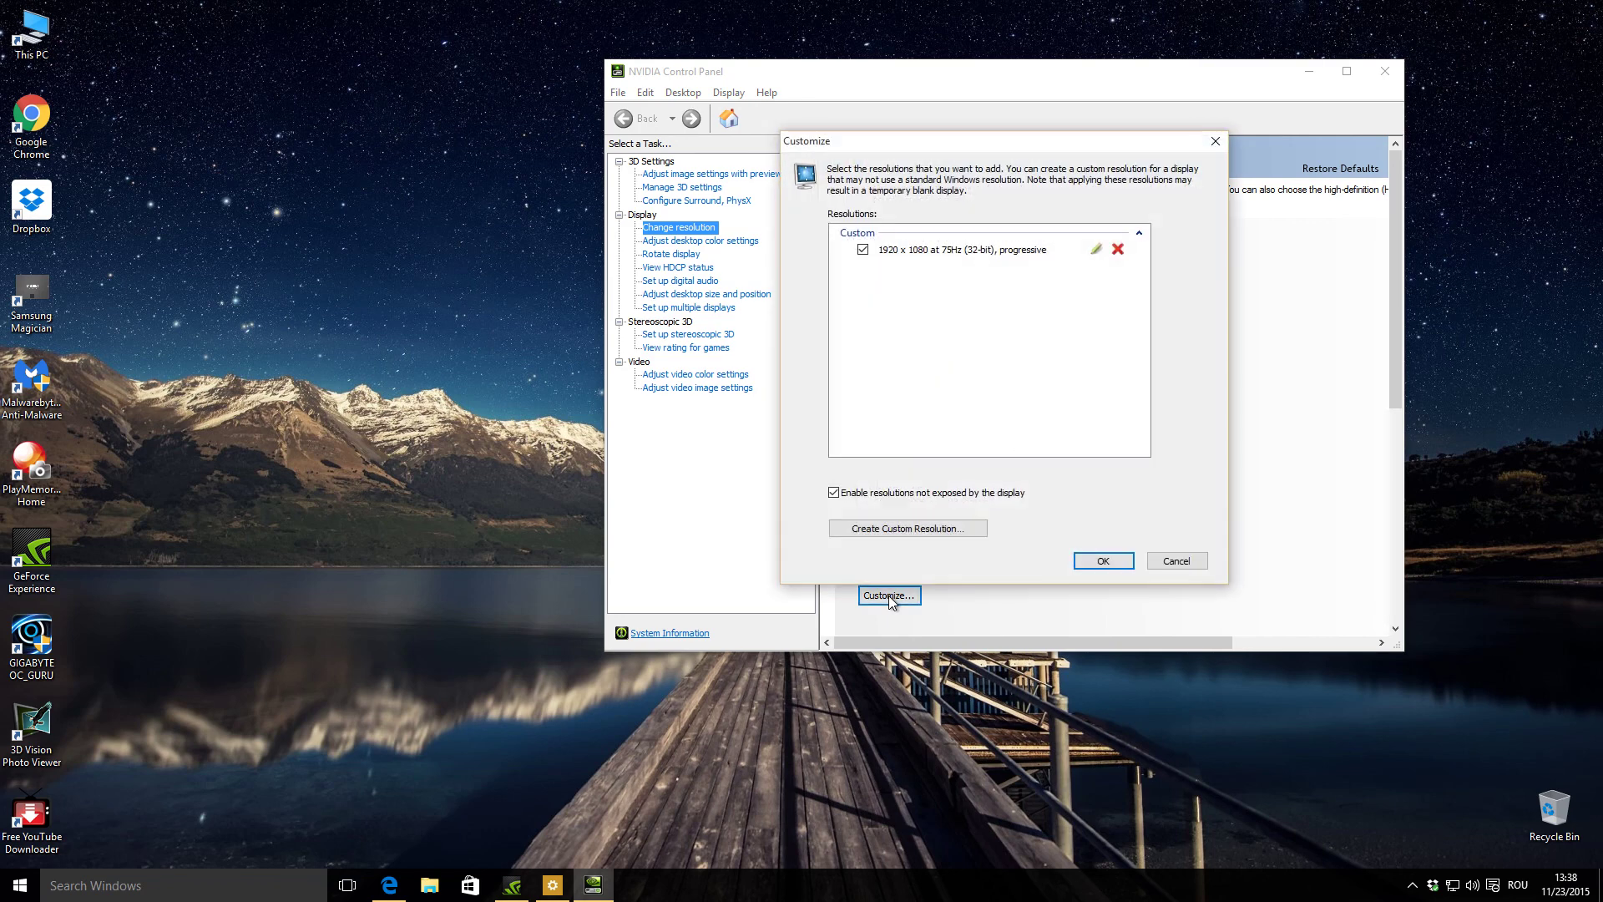
left_click(902, 529)
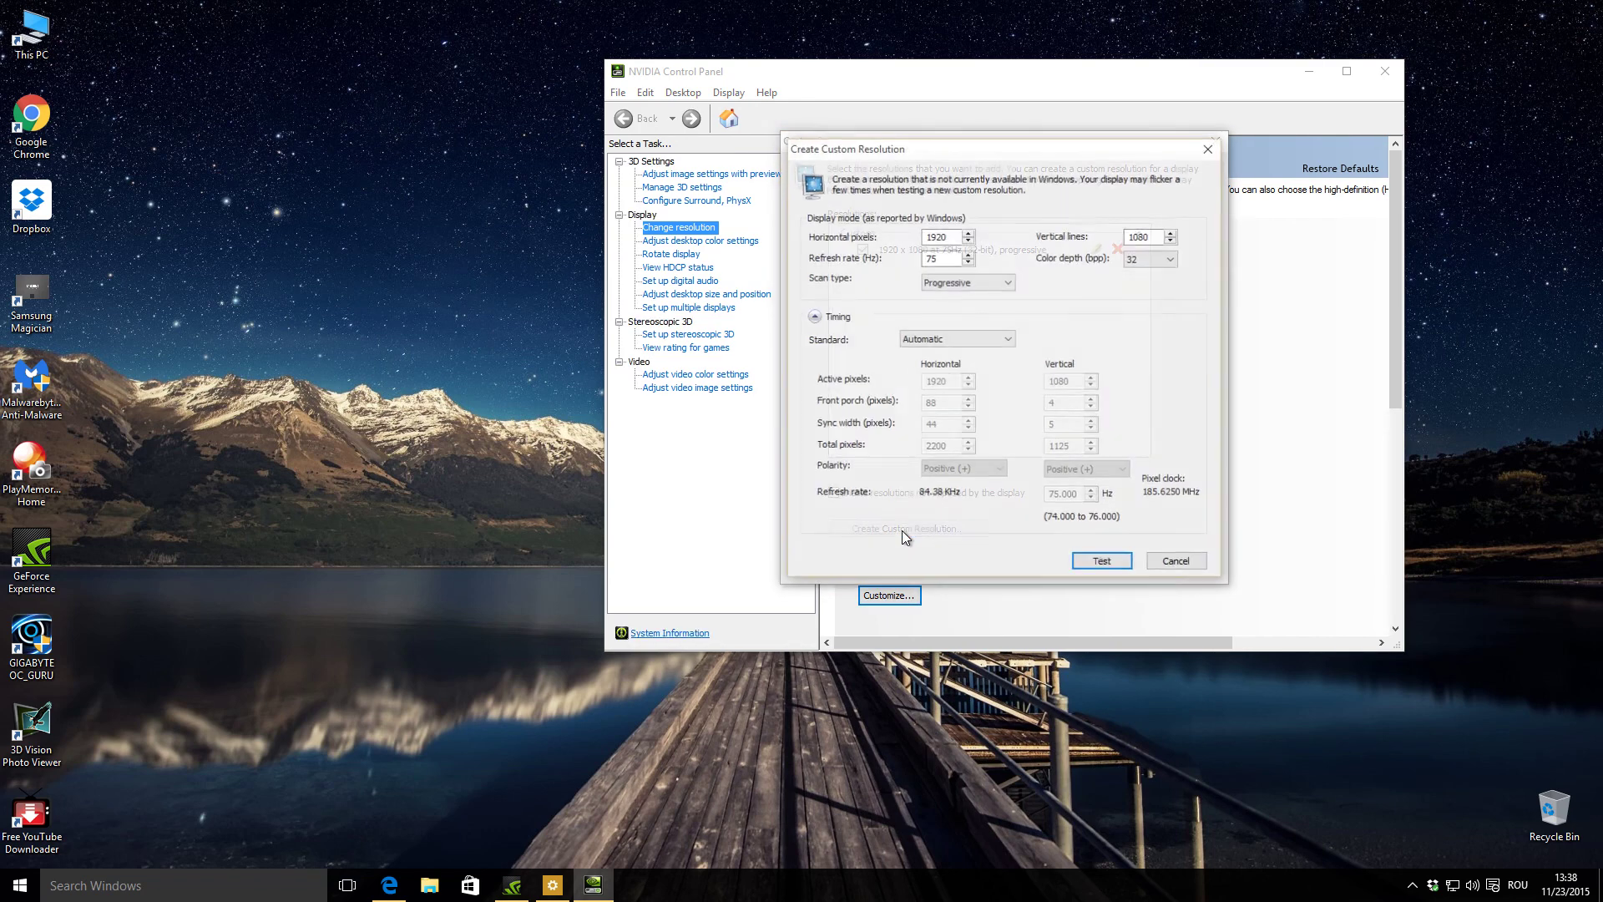
left_click(968, 254)
left_click(968, 254)
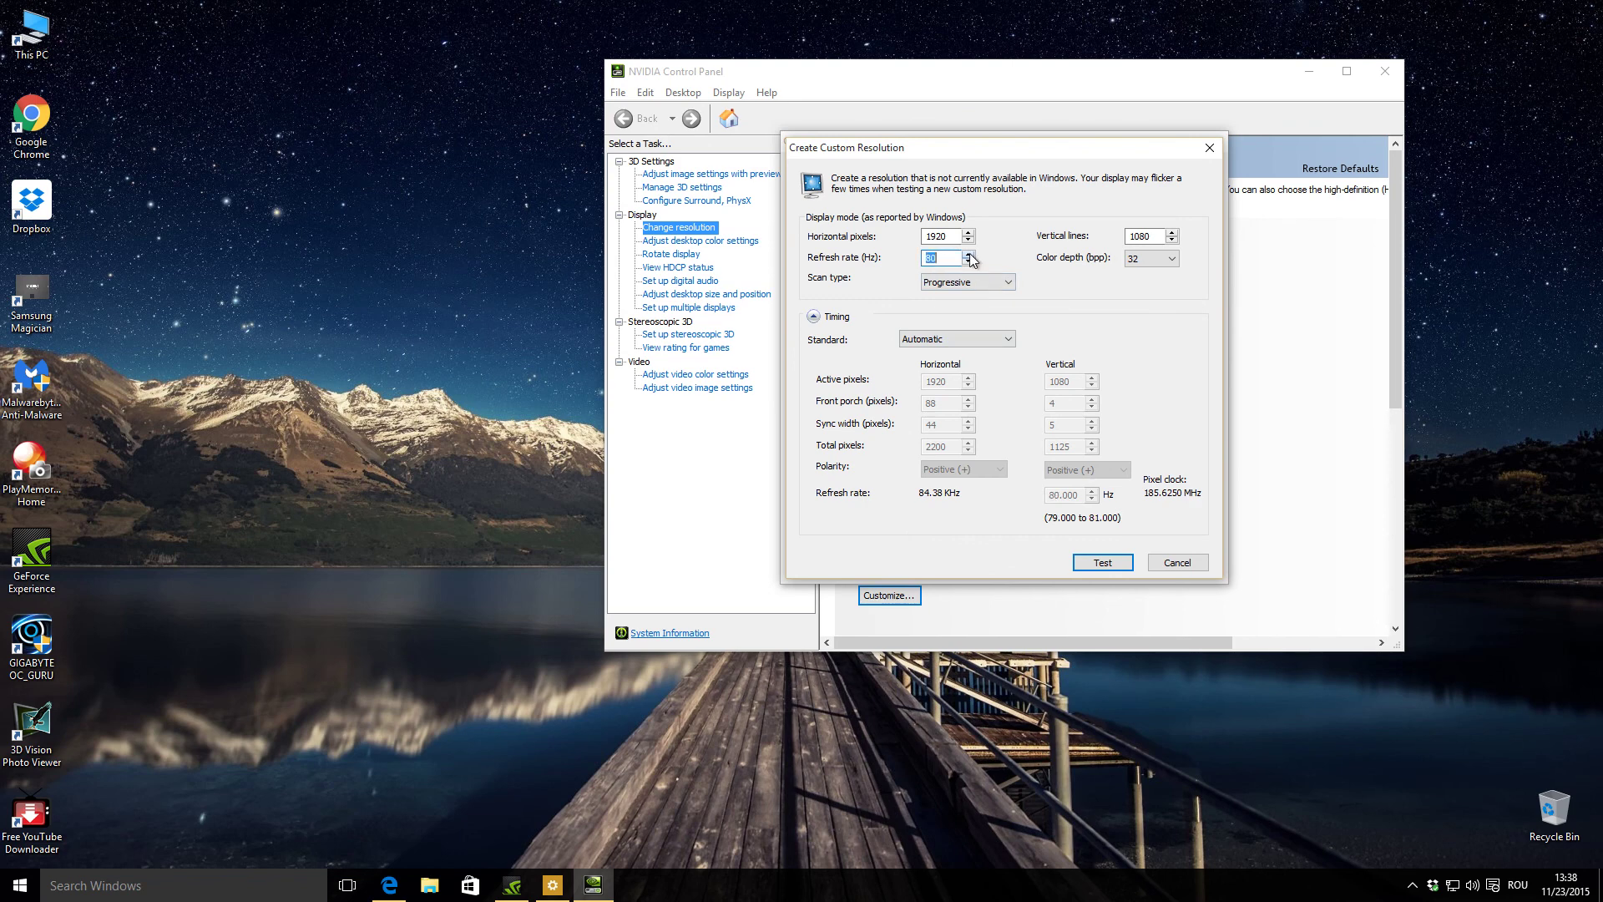
left_click(1106, 565)
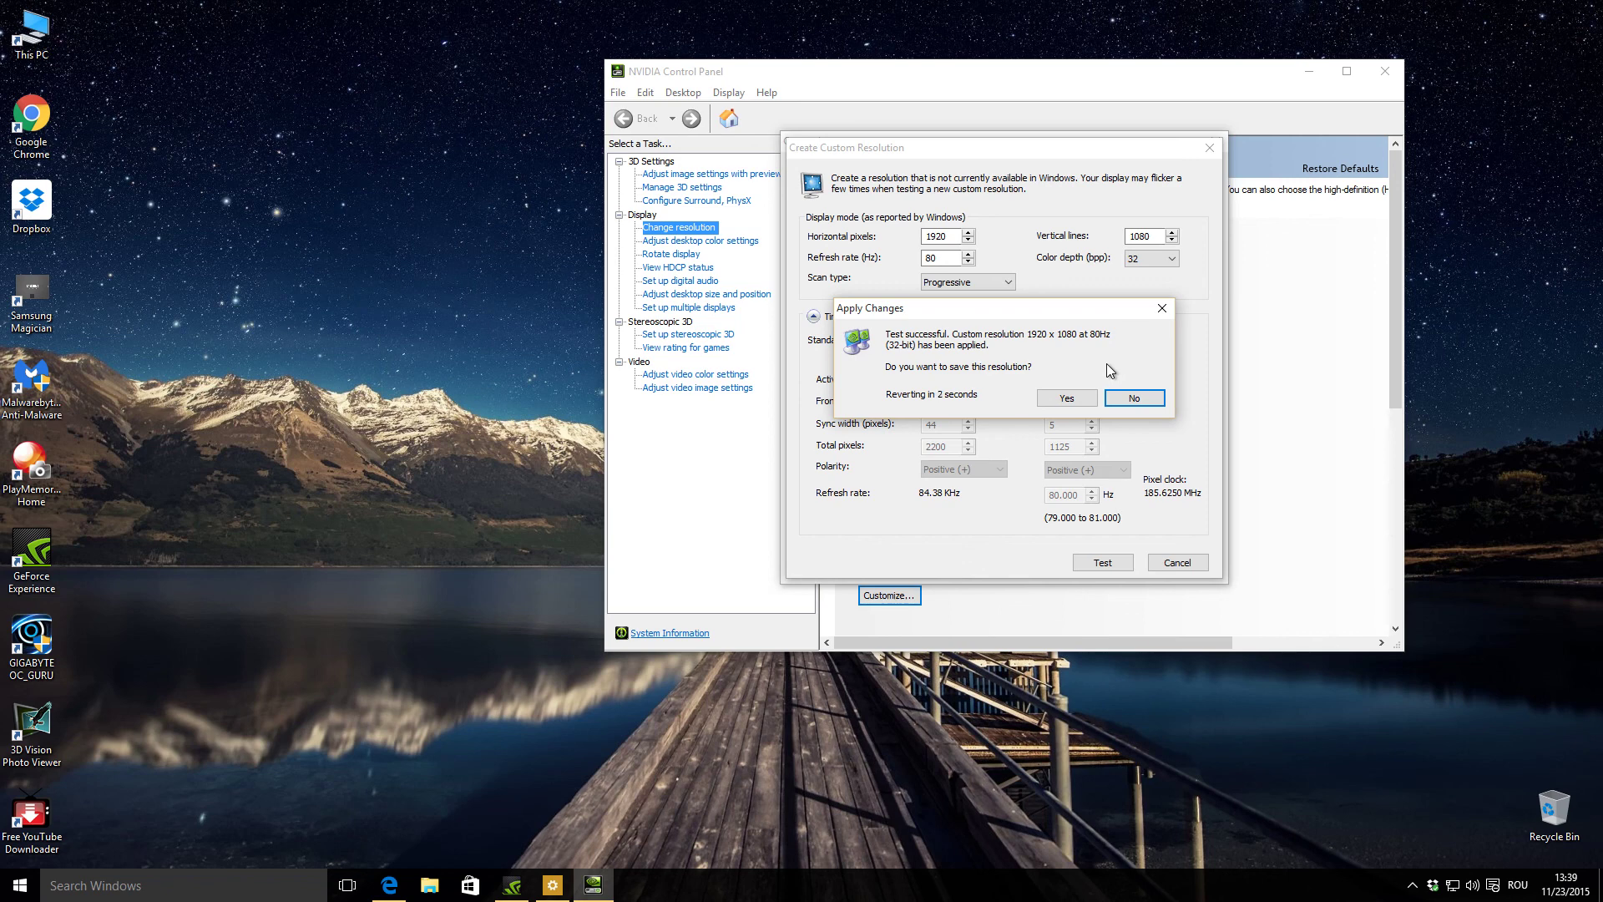
left_click(1070, 399)
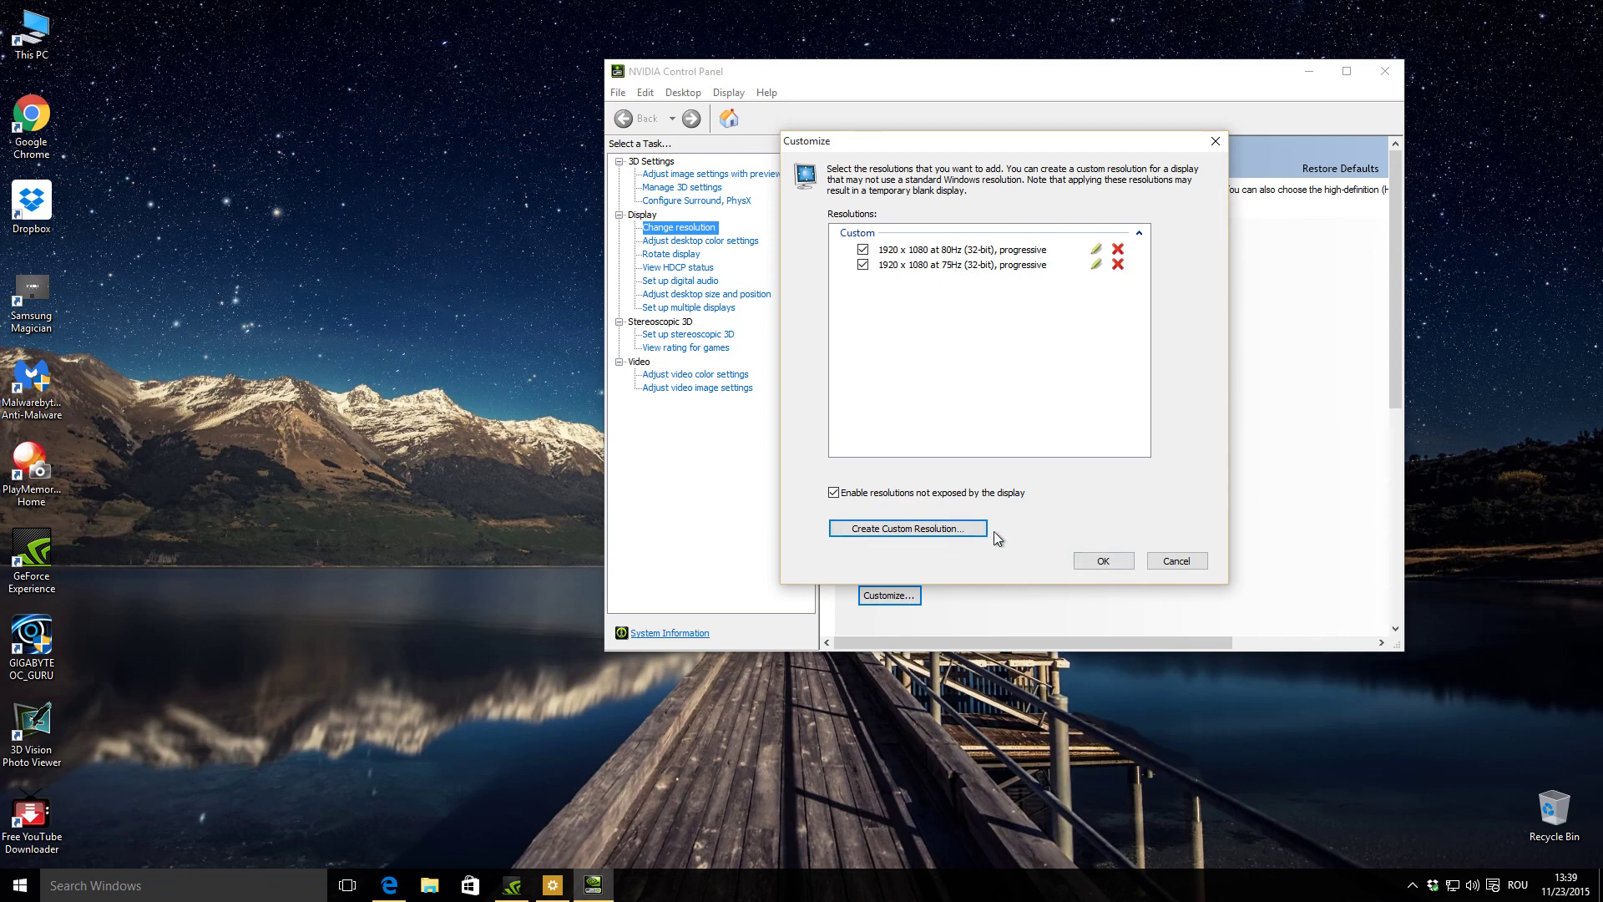
left_click(1100, 561)
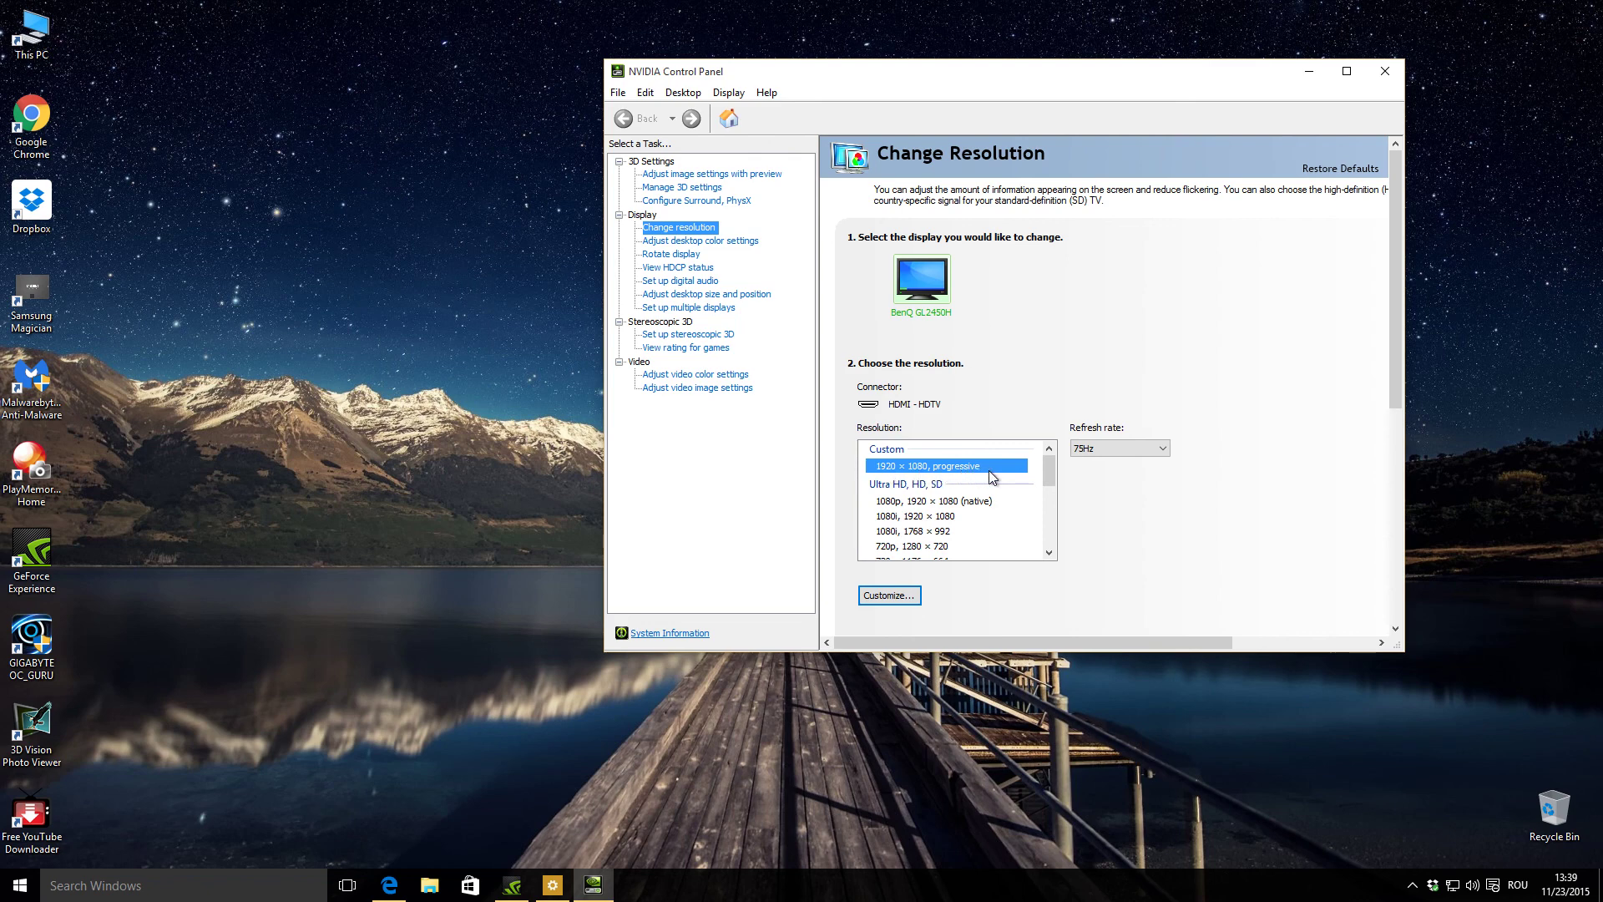
- Set the custom 1920×1080 mode's refresh rate to 80Hz and keep the new configuration
left_click(1162, 451)
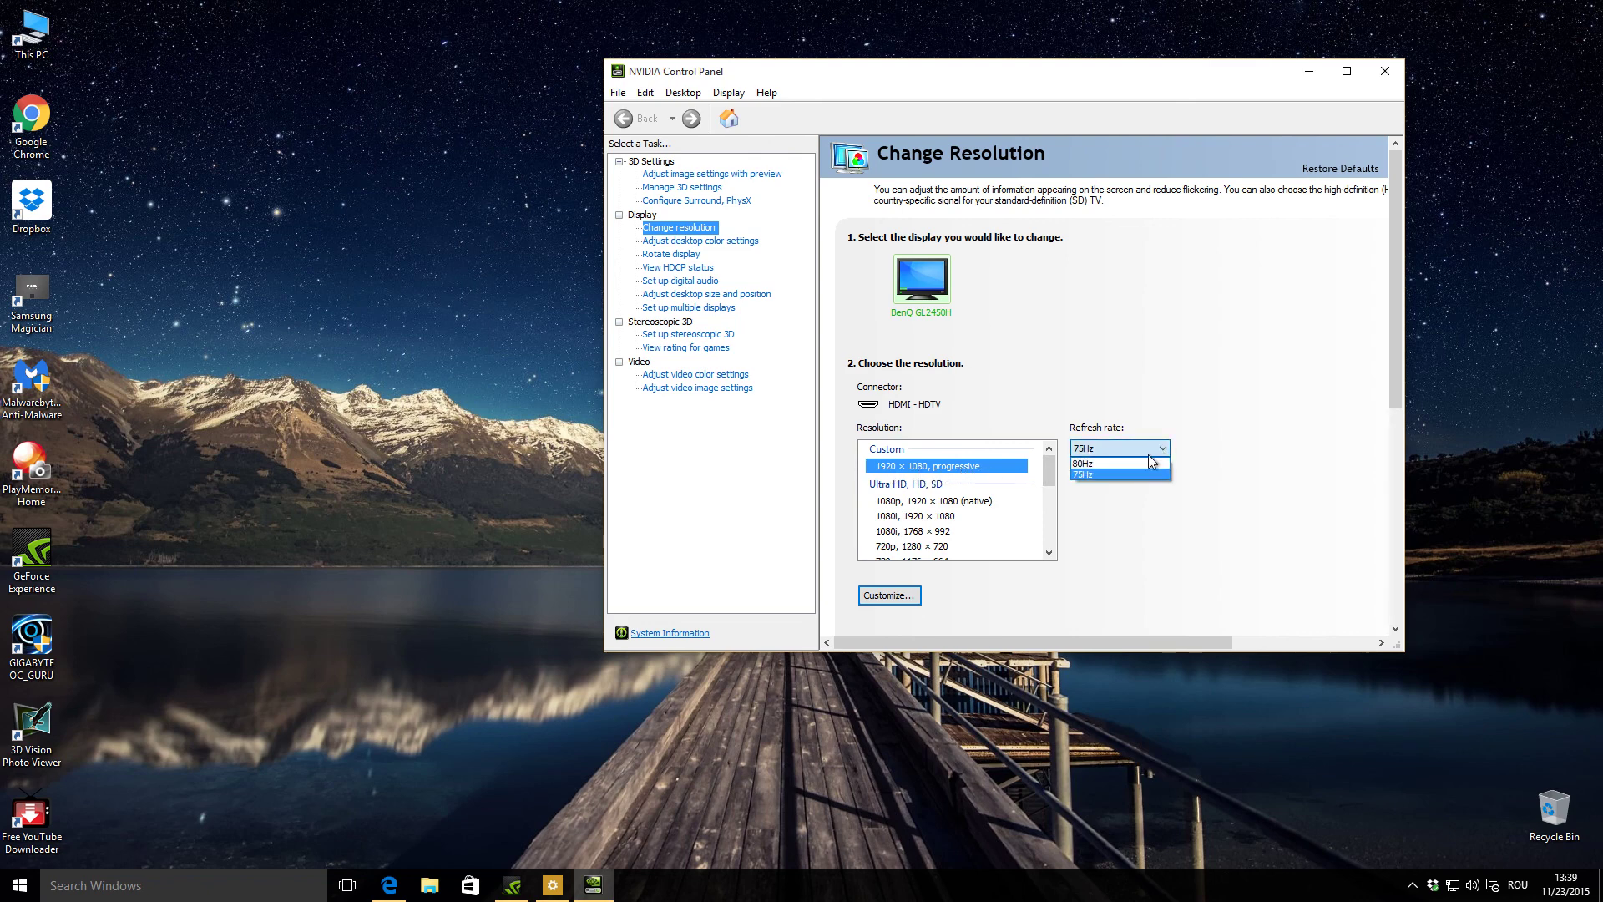
left_click(1099, 465)
scroll(1289, 399, "down", 1)
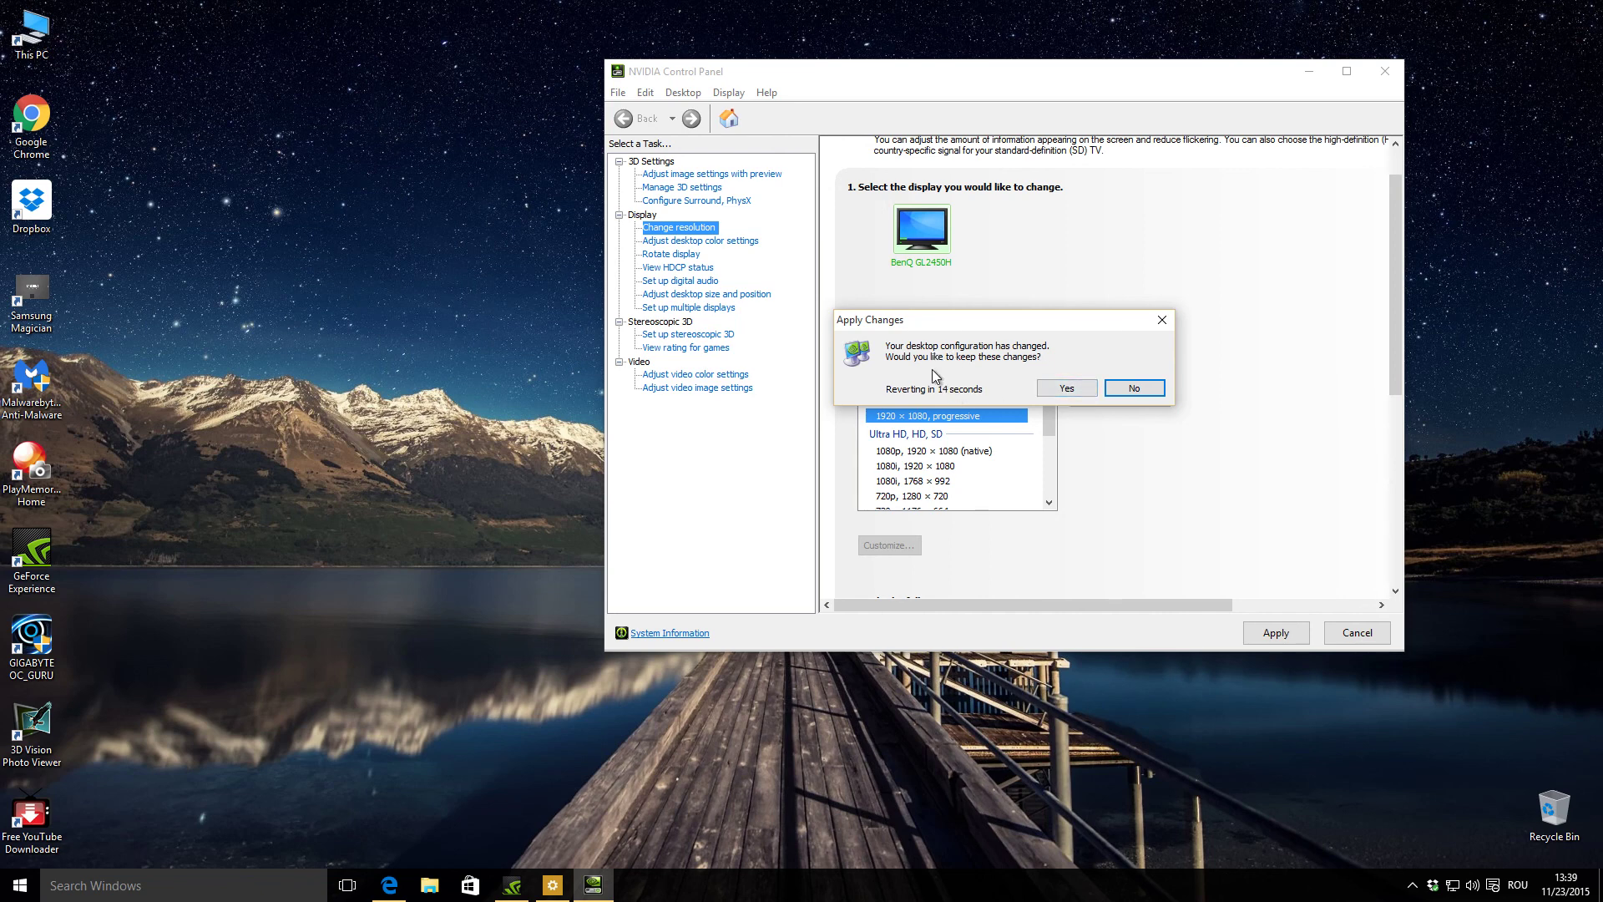
left_click(1066, 389)
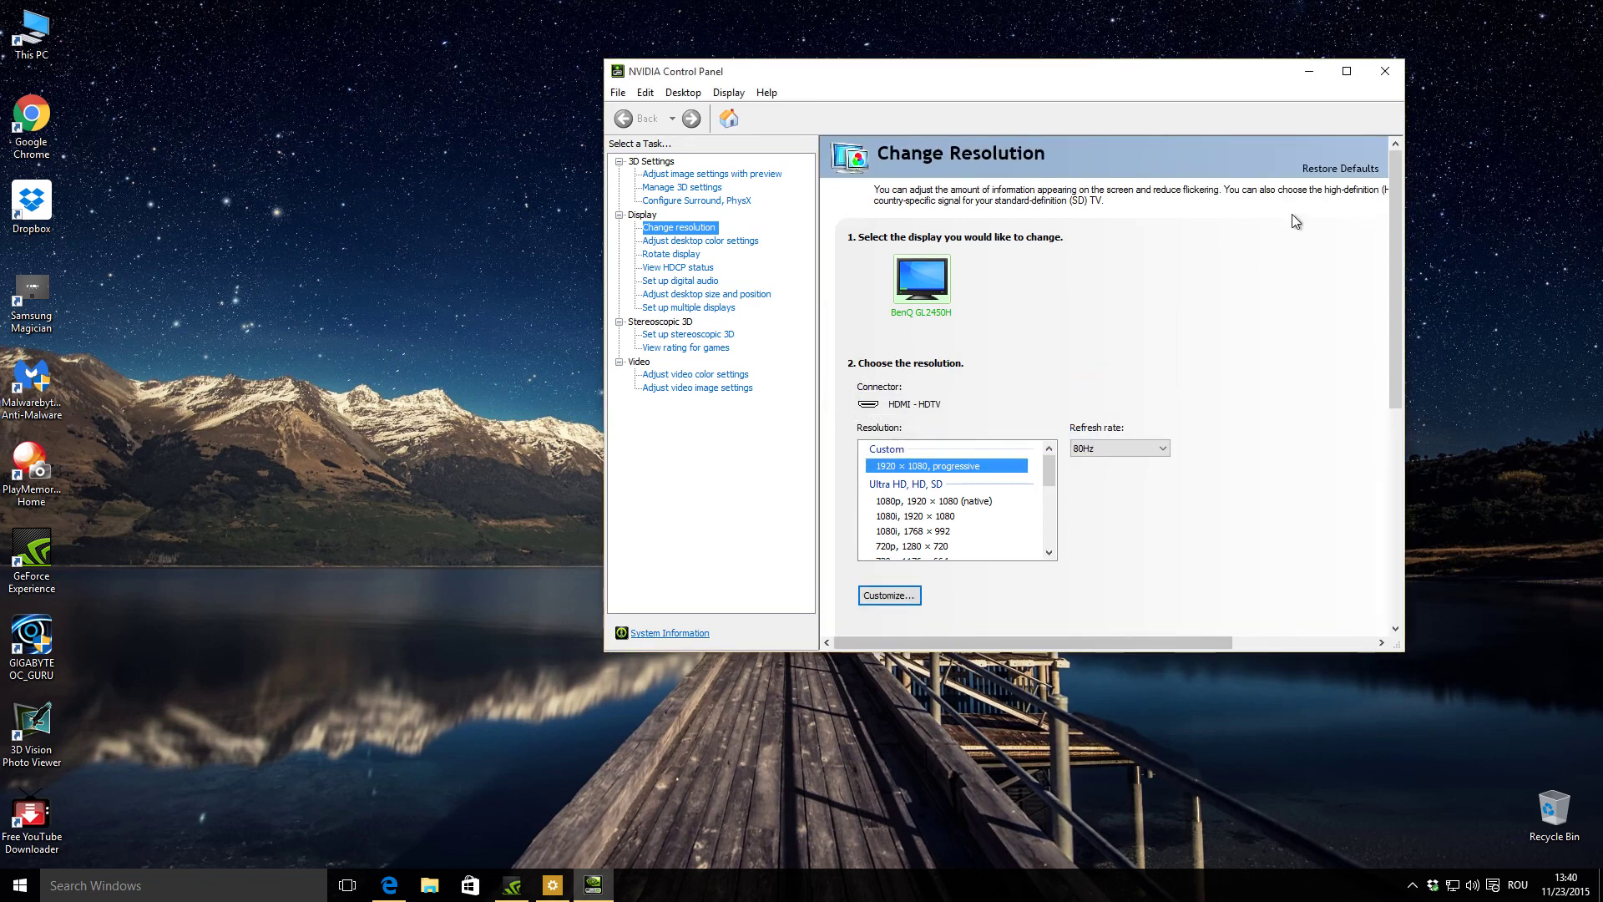
left_click(1346, 74)
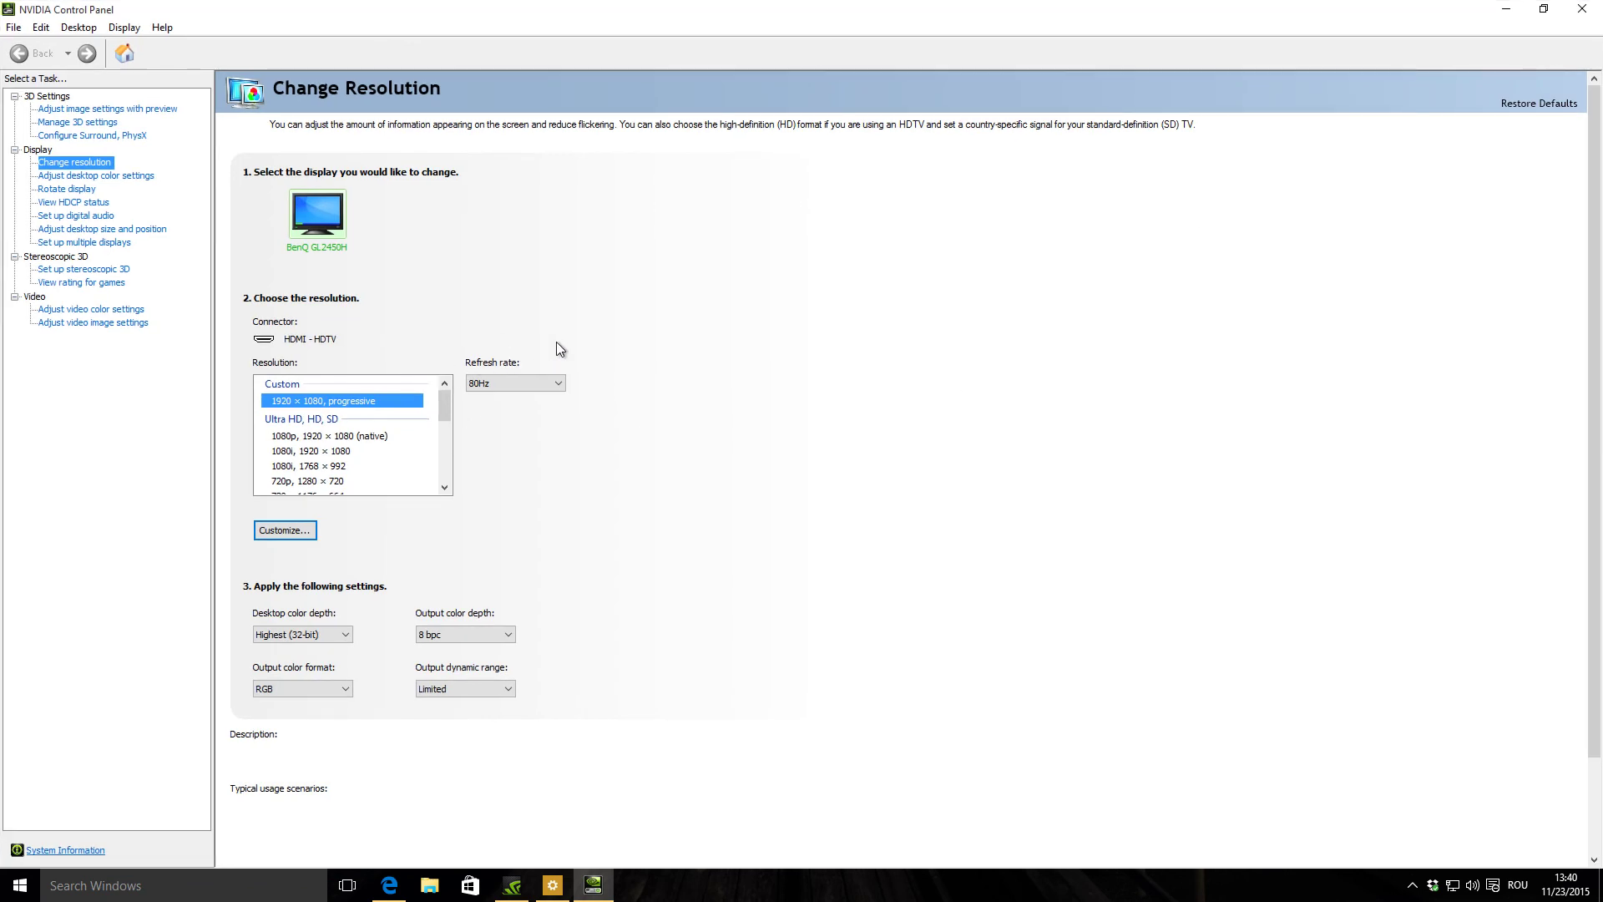
- Restart GeForce Experience after a desktop refresh so My Rig reports 1920 × 1080, 80Hz
left_click(1505, 10)
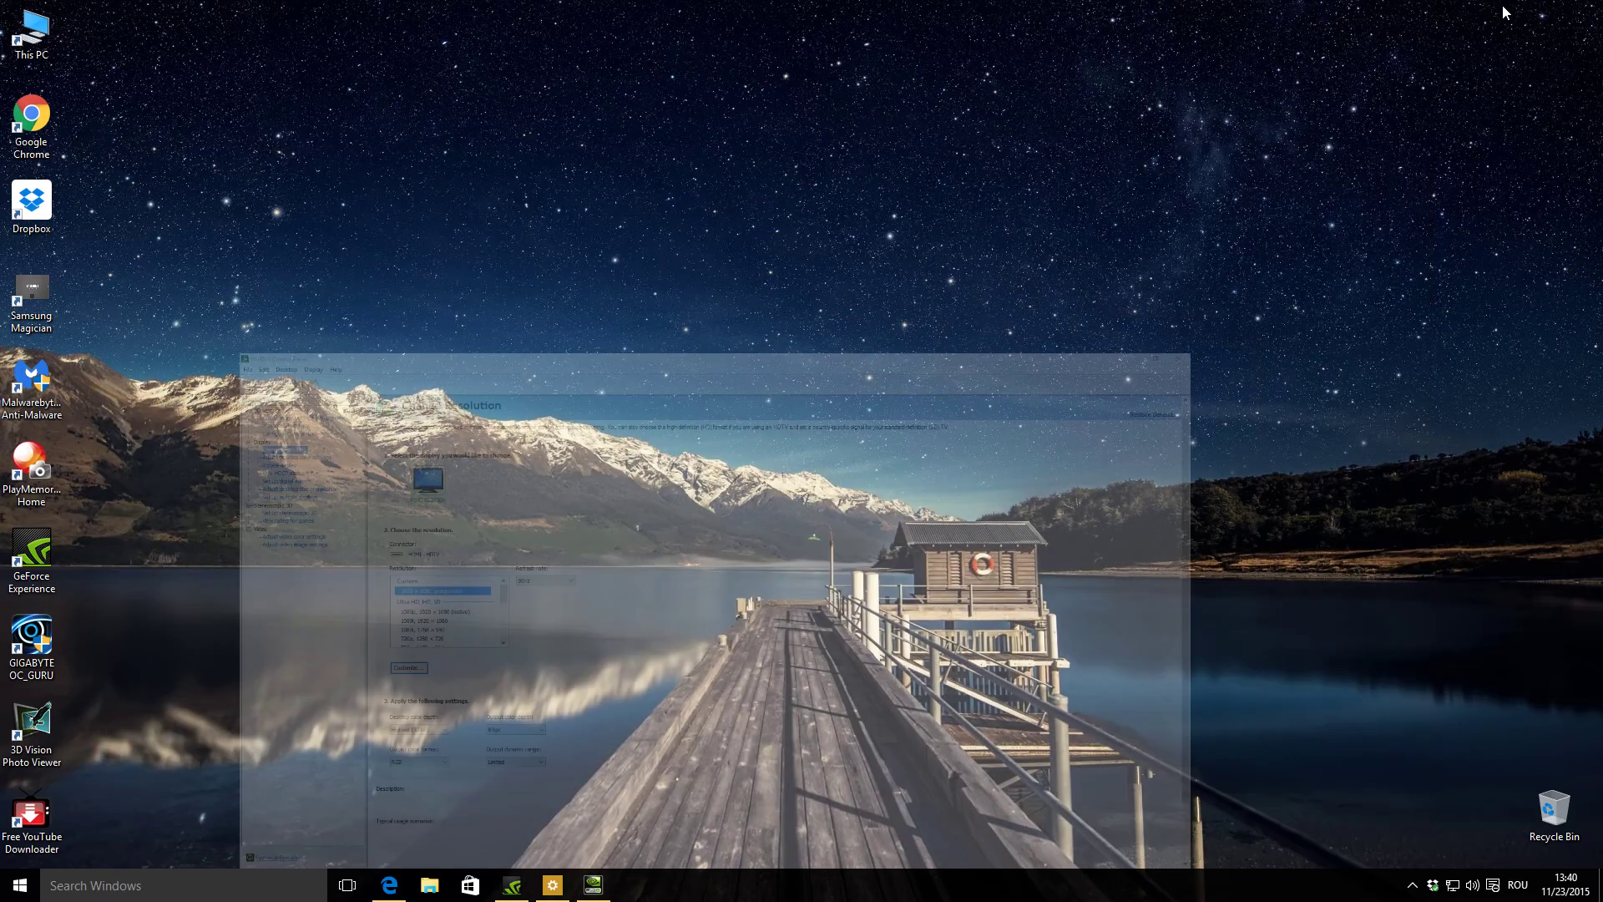
left_click(512, 887)
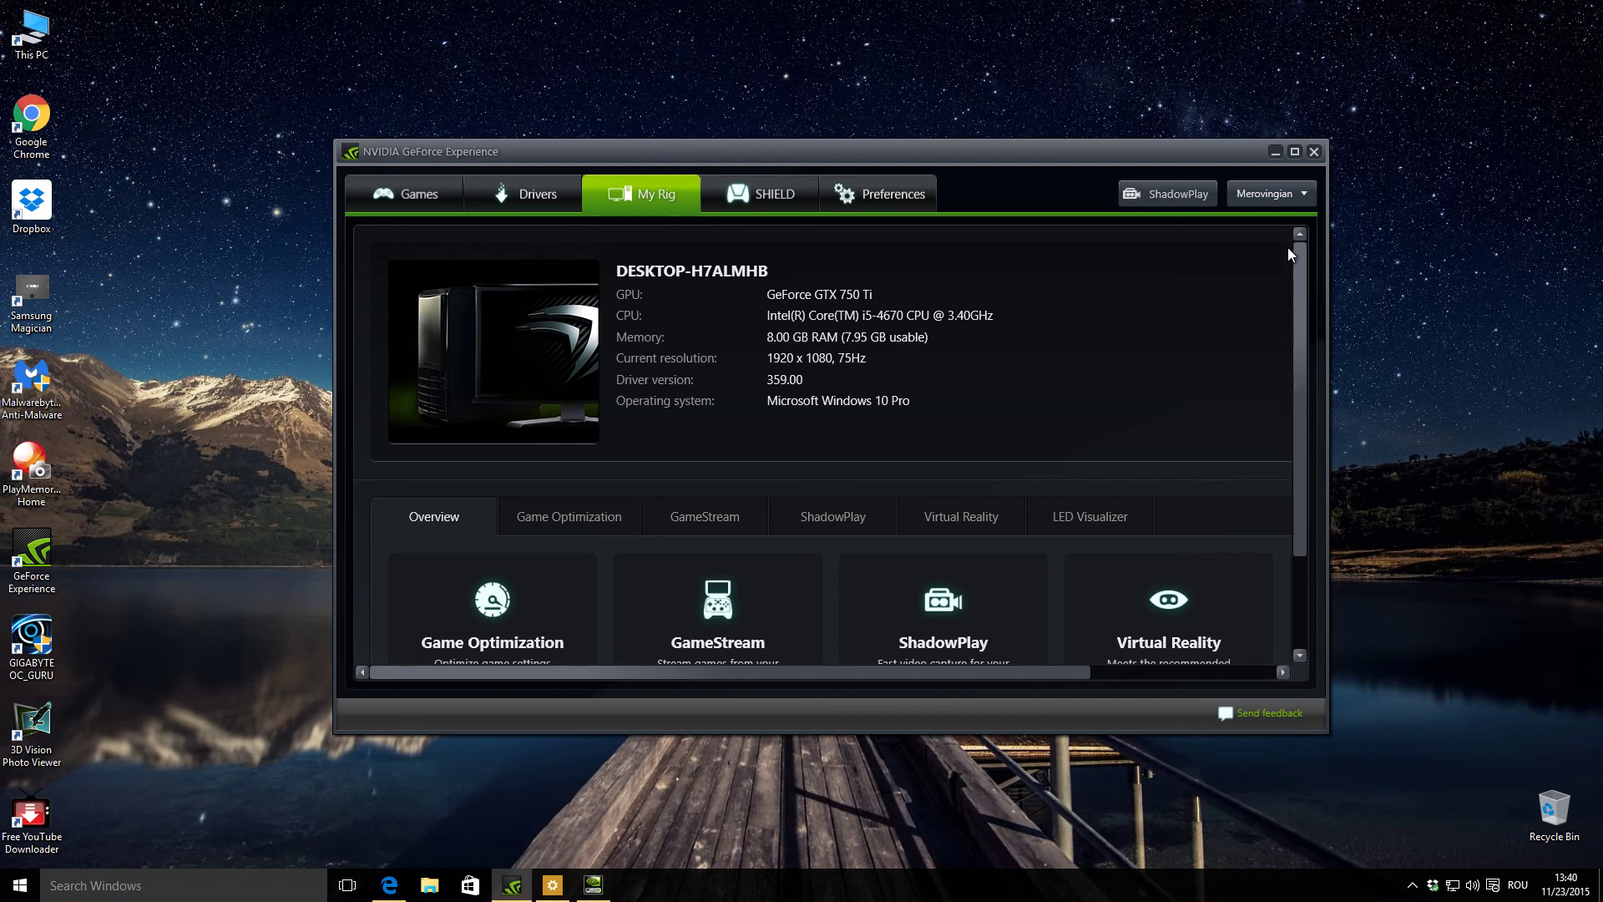
left_click(1315, 153)
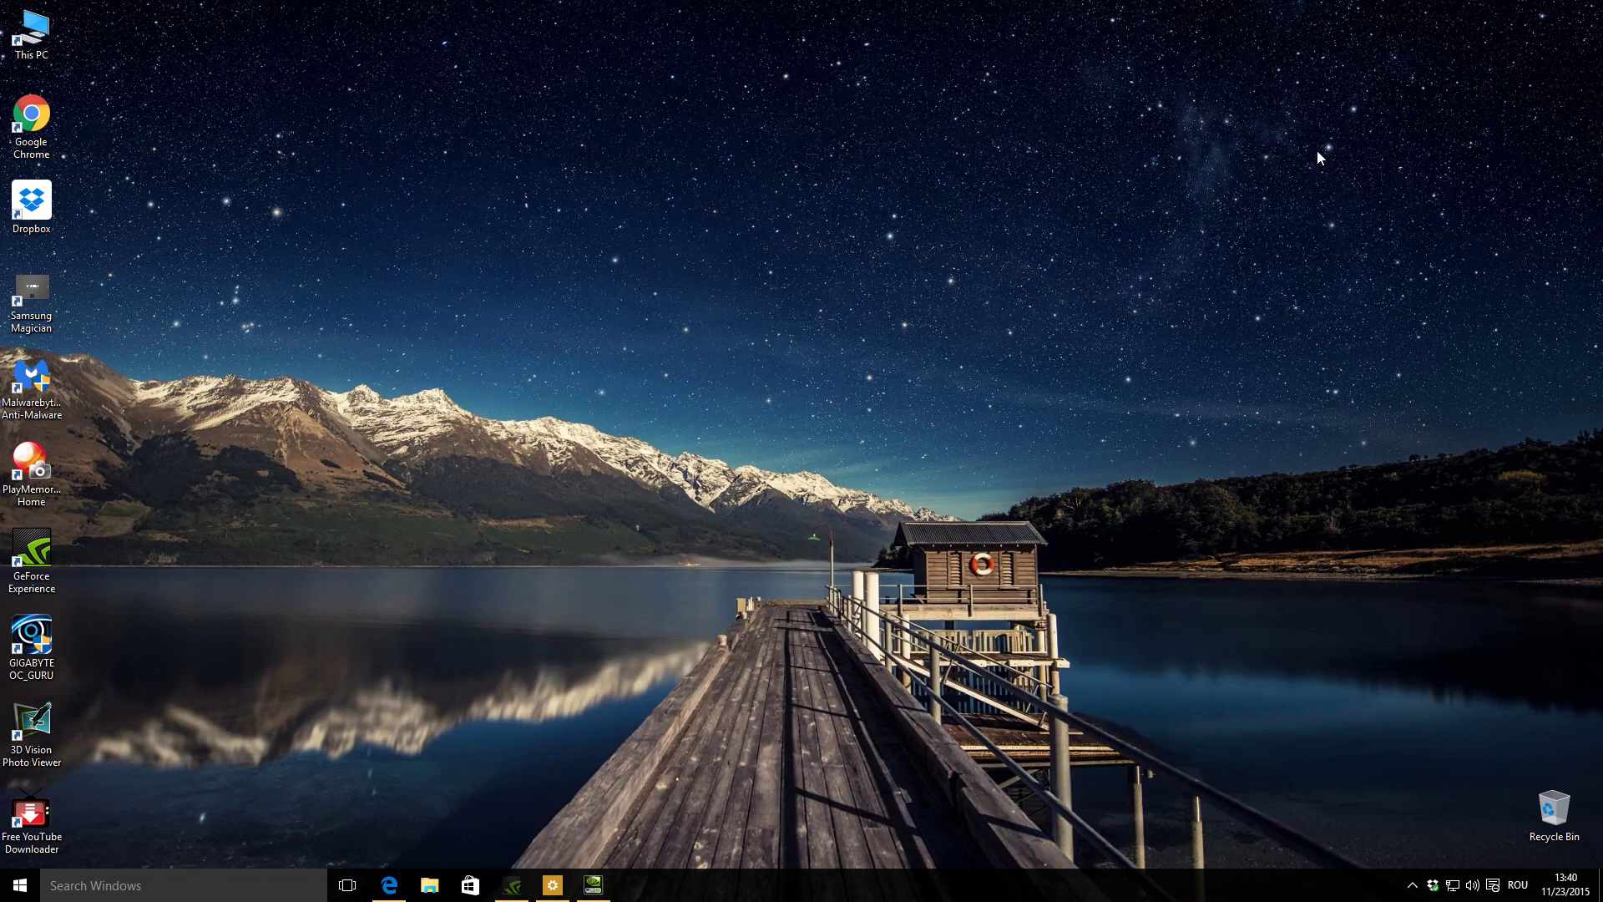
right_click(587, 226)
left_click(628, 275)
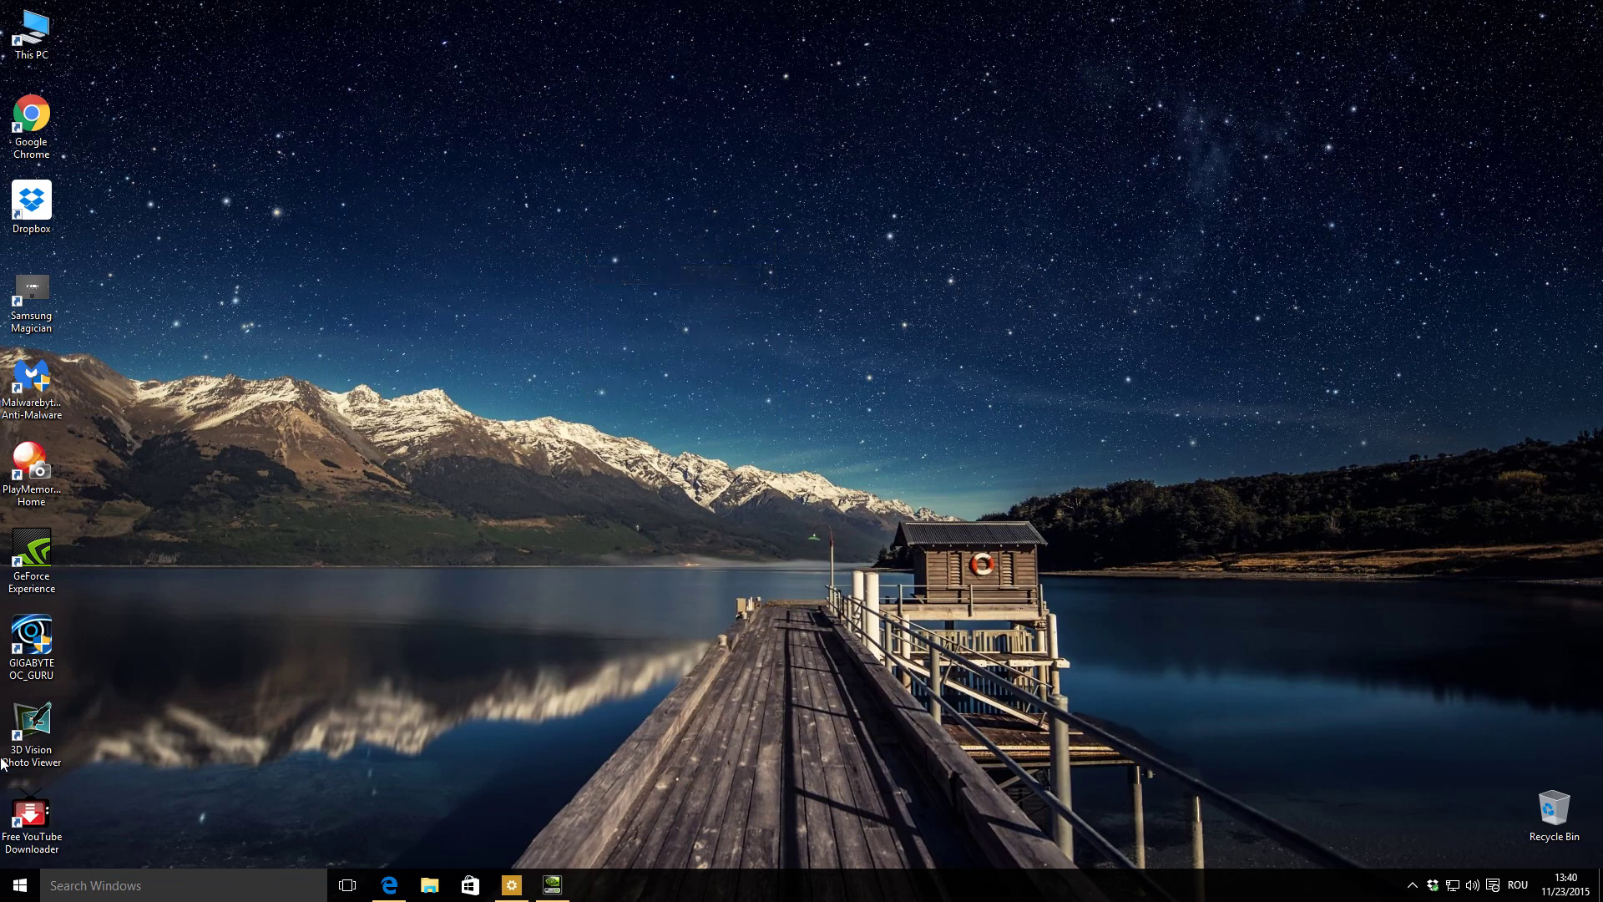
double_click(31, 555)
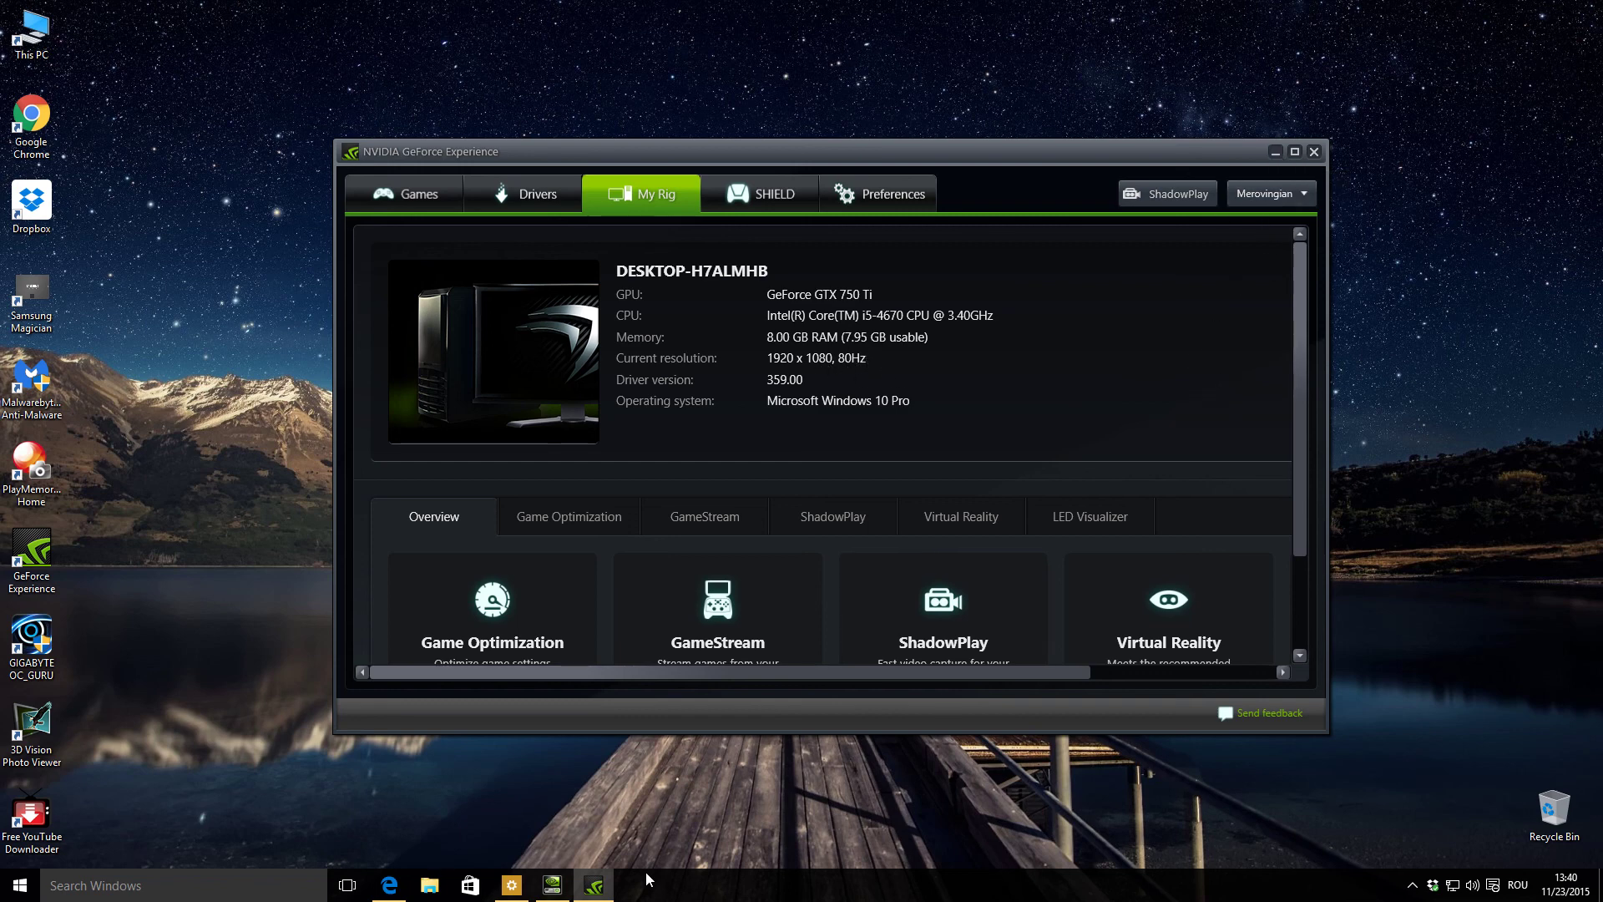
right_click(1394, 341)
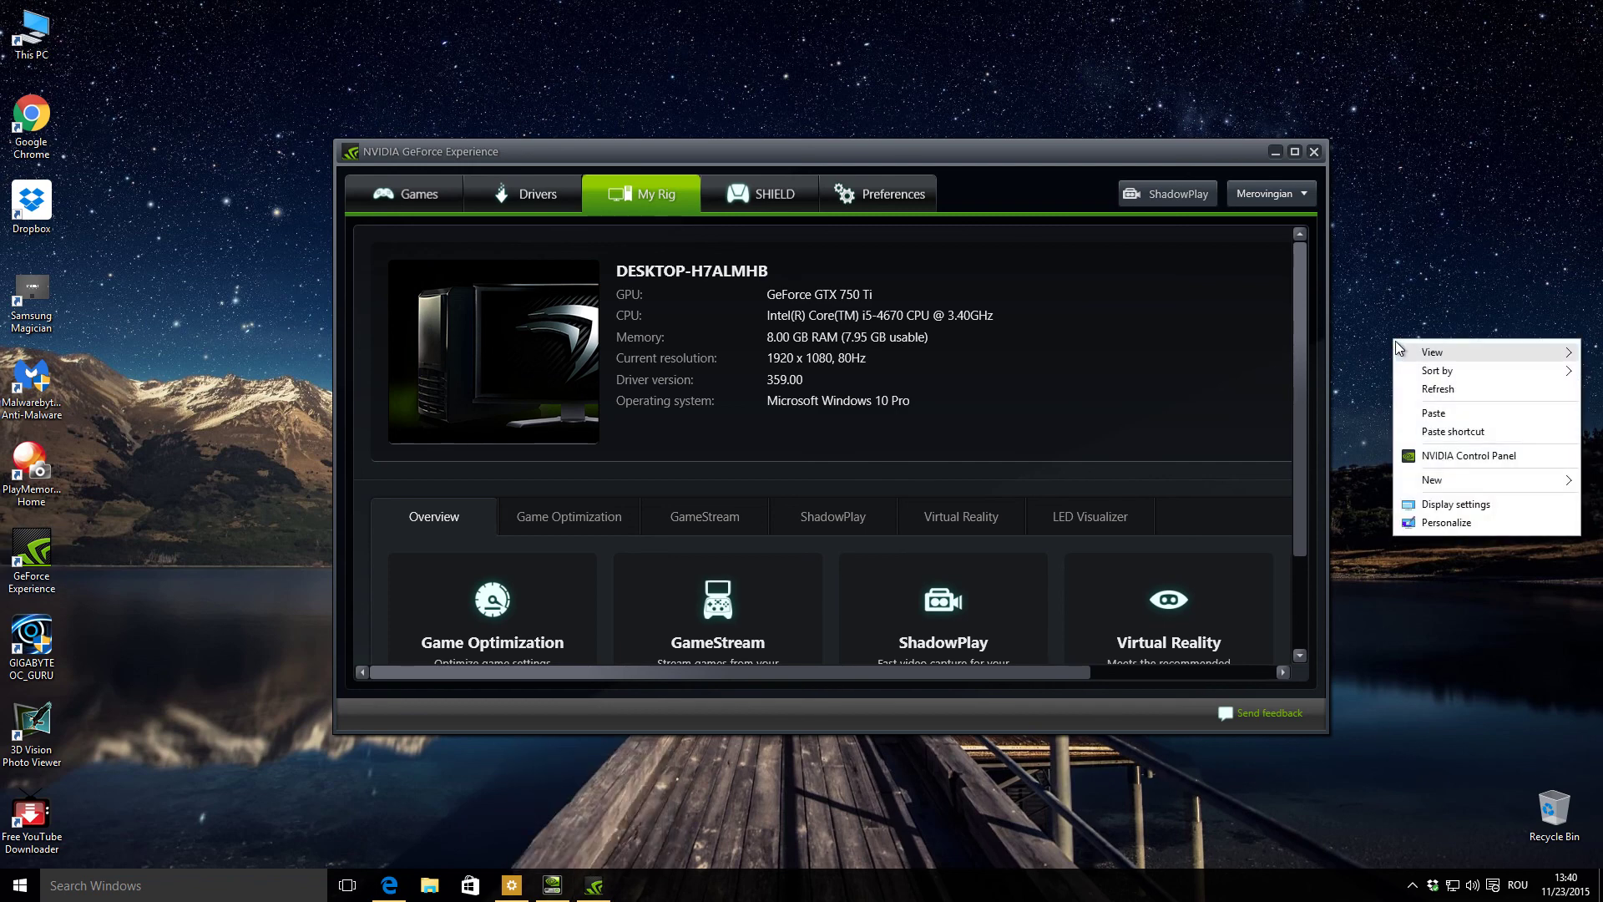
- Go from Windows display settings to the Display adapter properties Monitor tab
left_click(1448, 504)
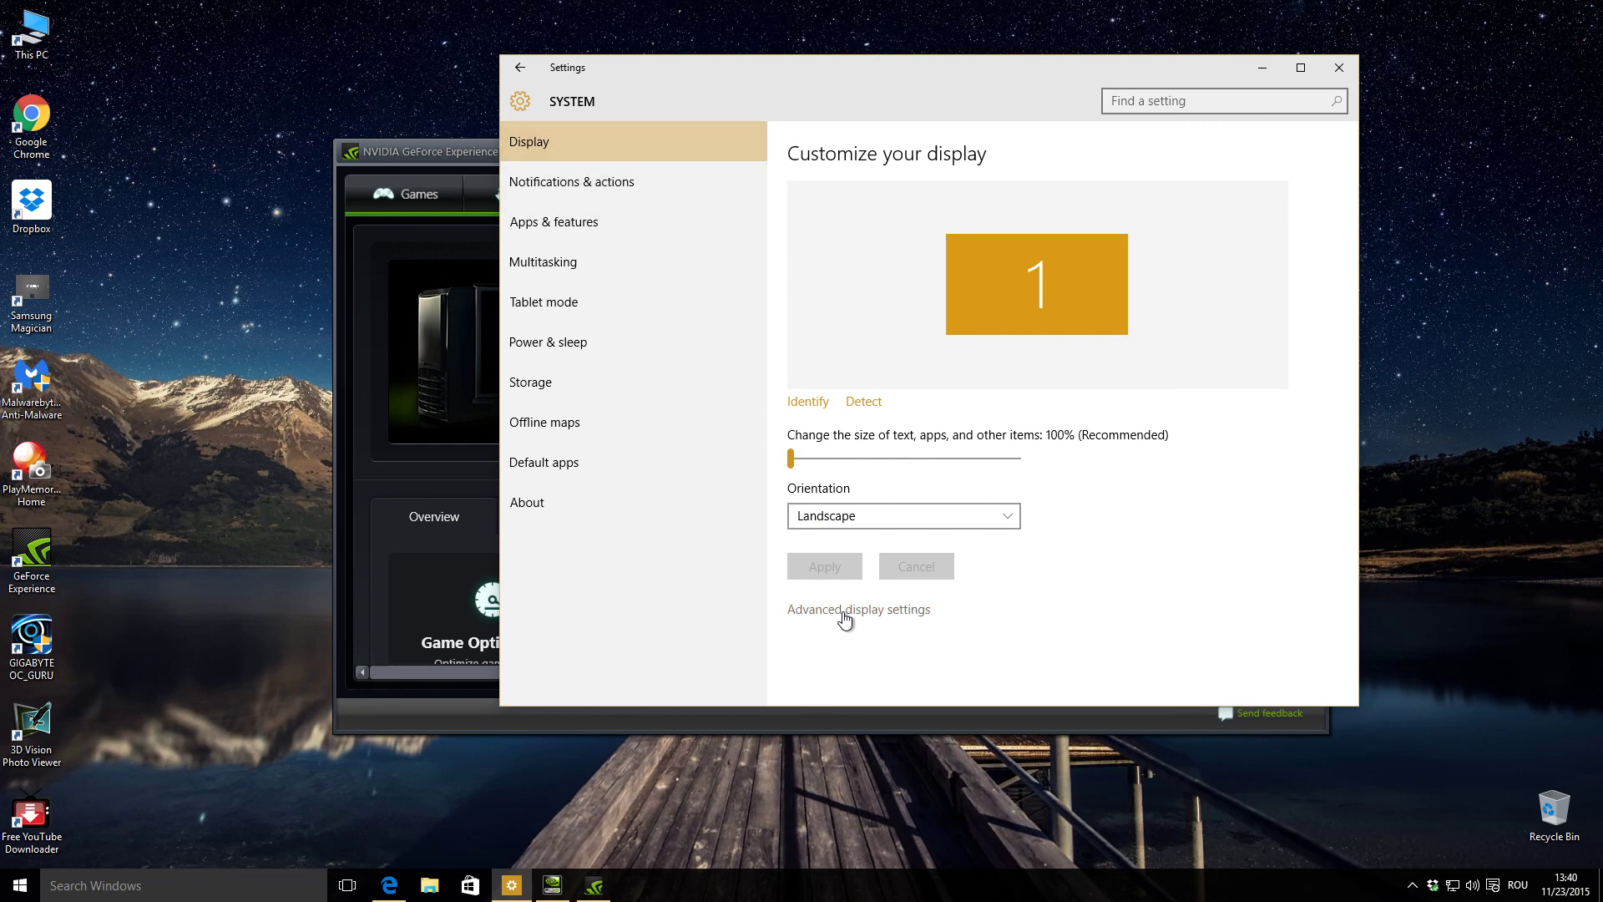
left_click(873, 617)
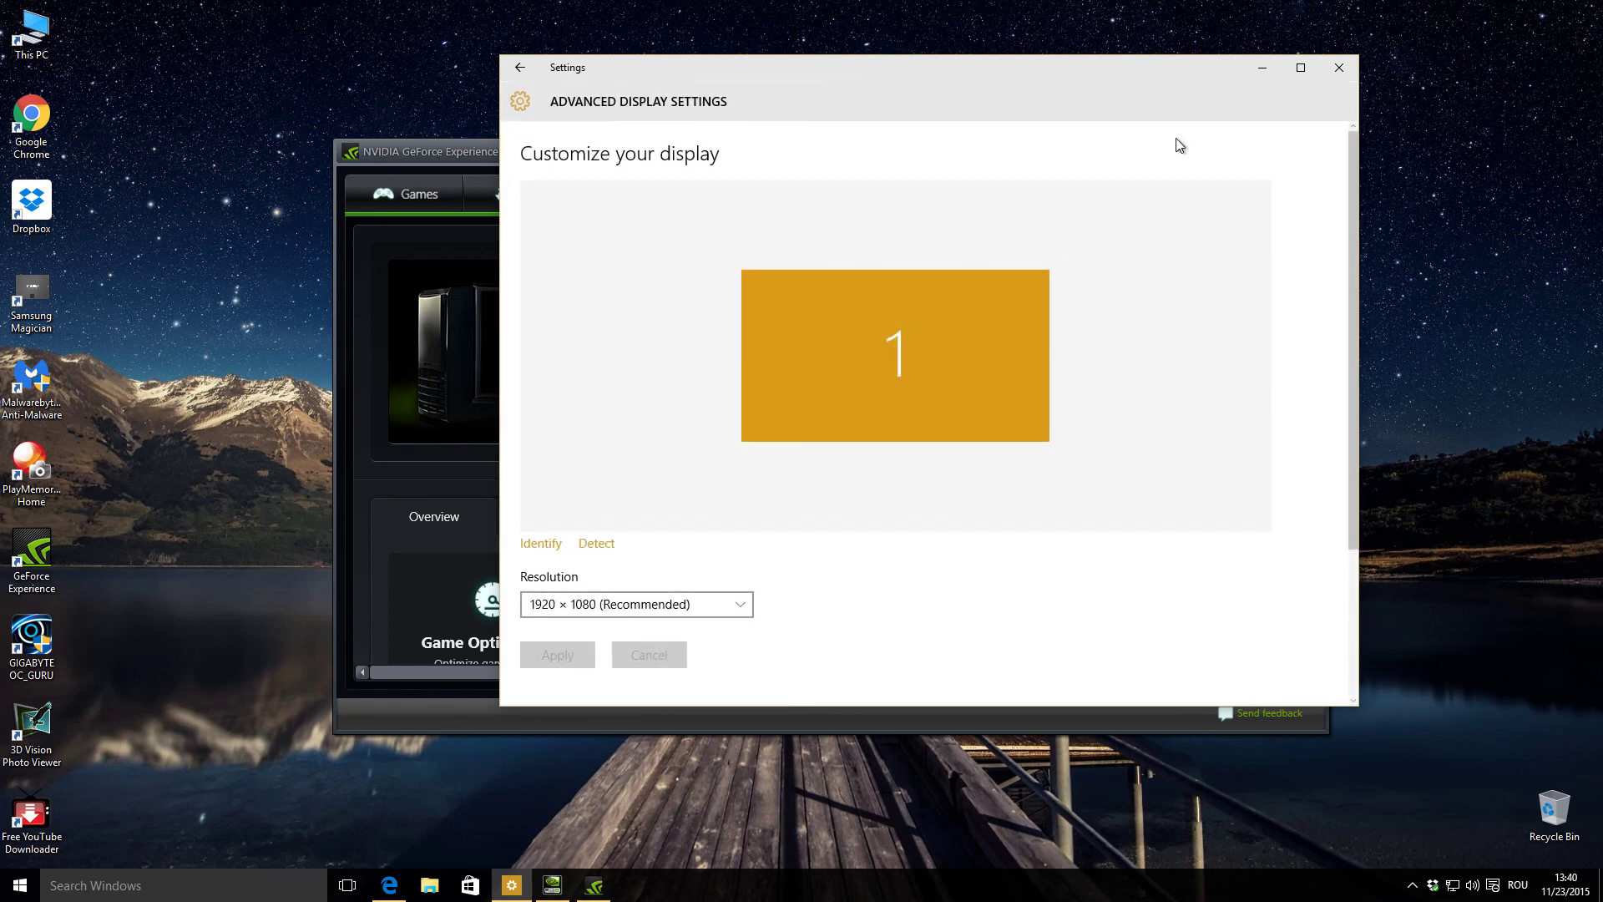
scroll(1058, 309, "down", 3)
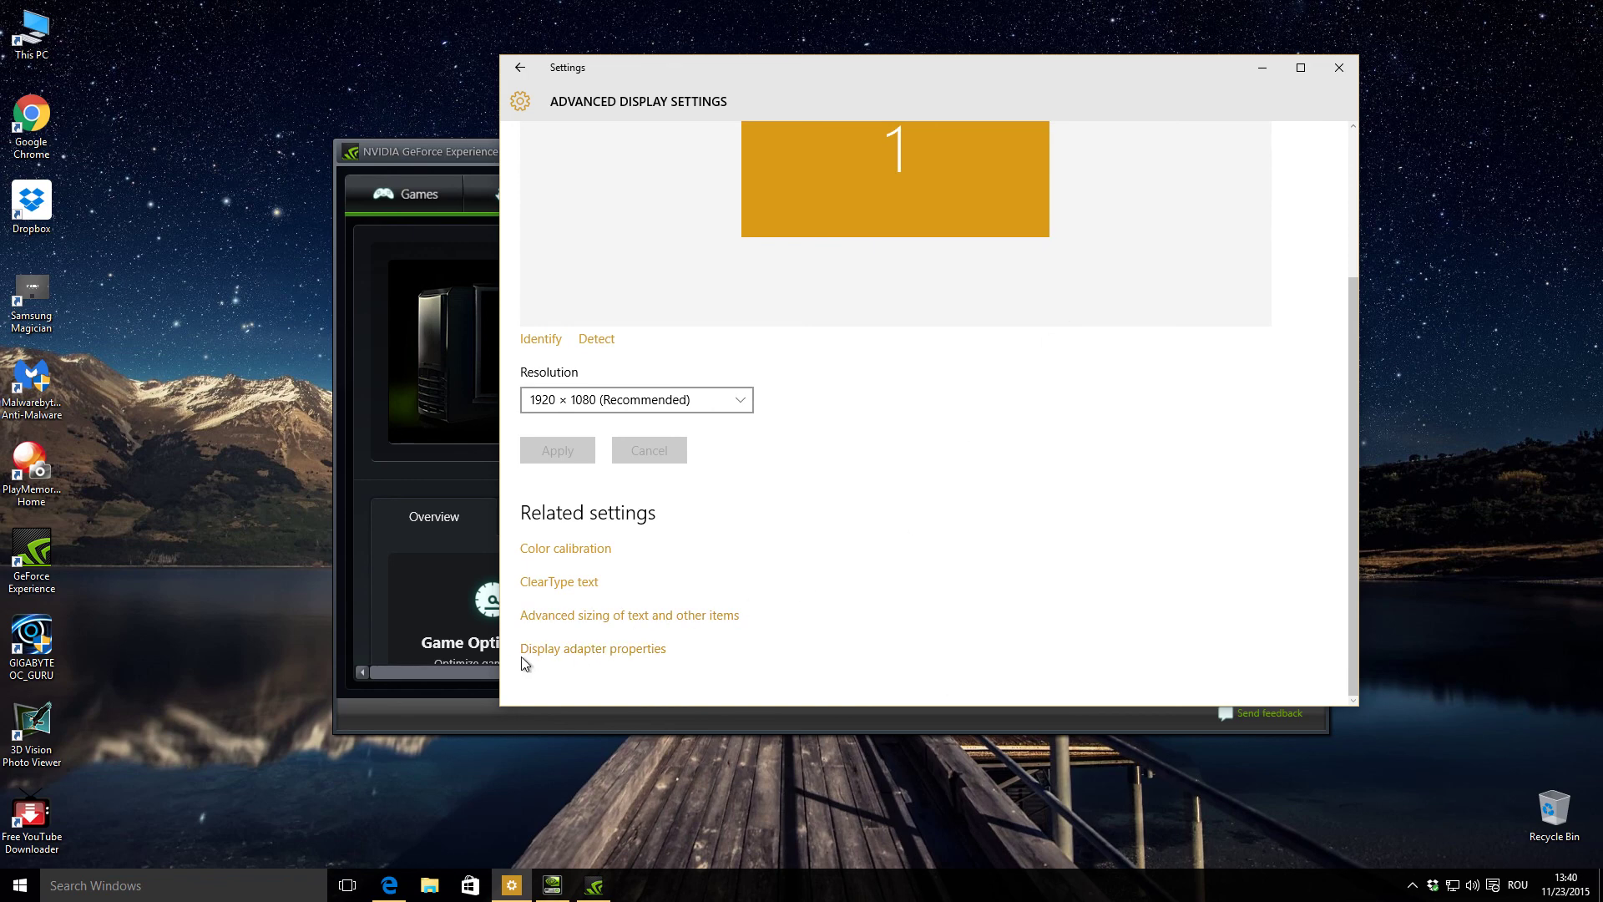
left_click(612, 656)
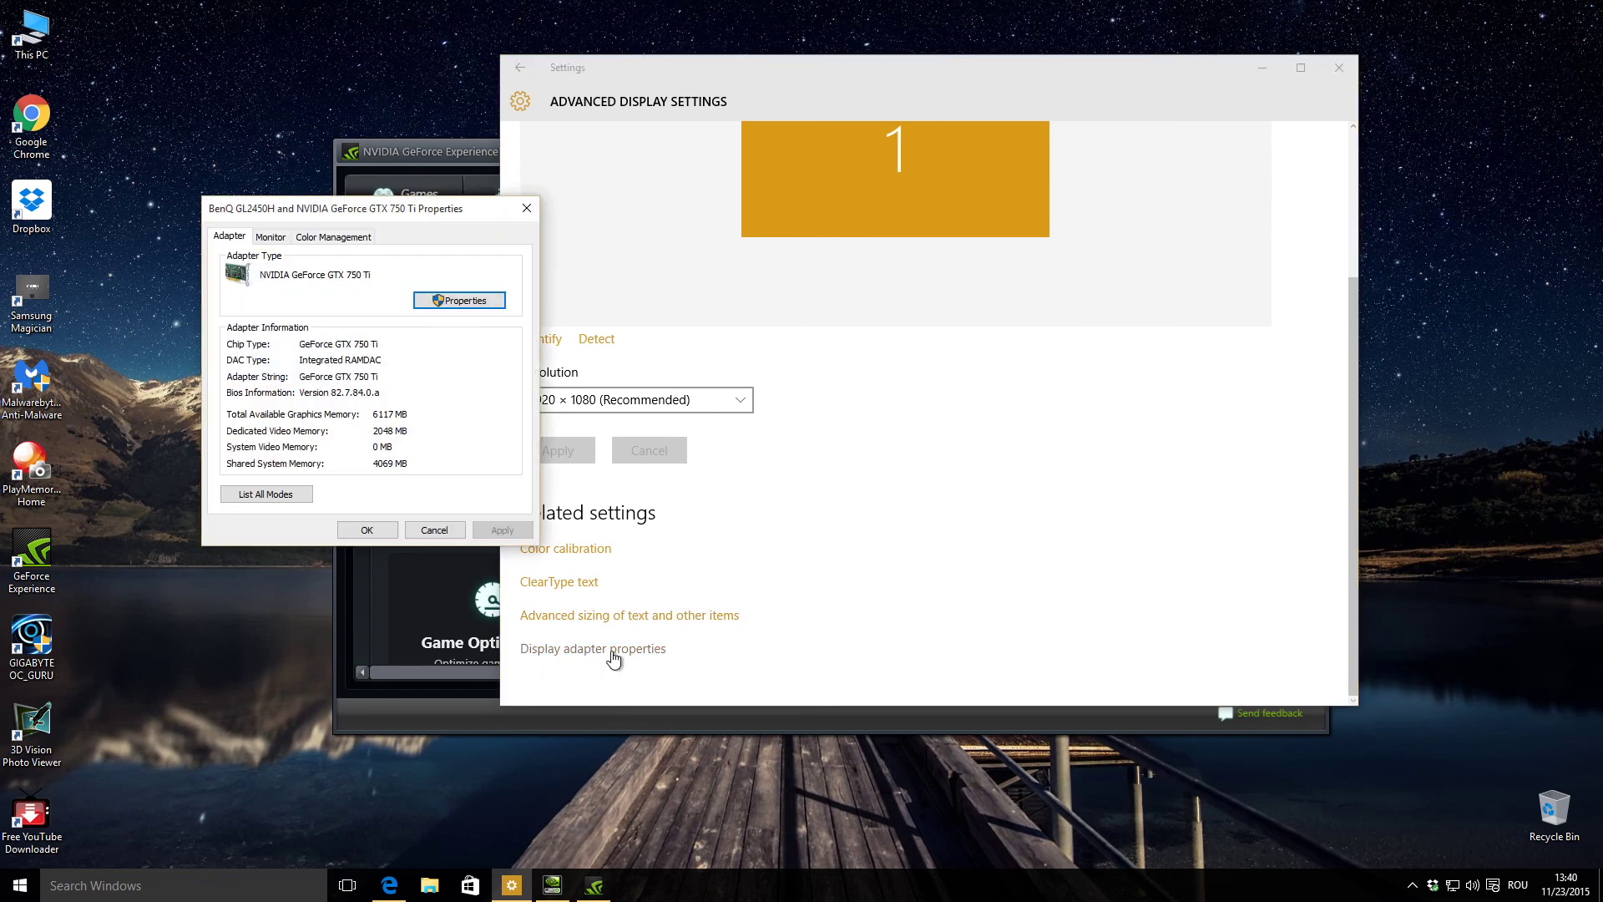
left_click(268, 238)
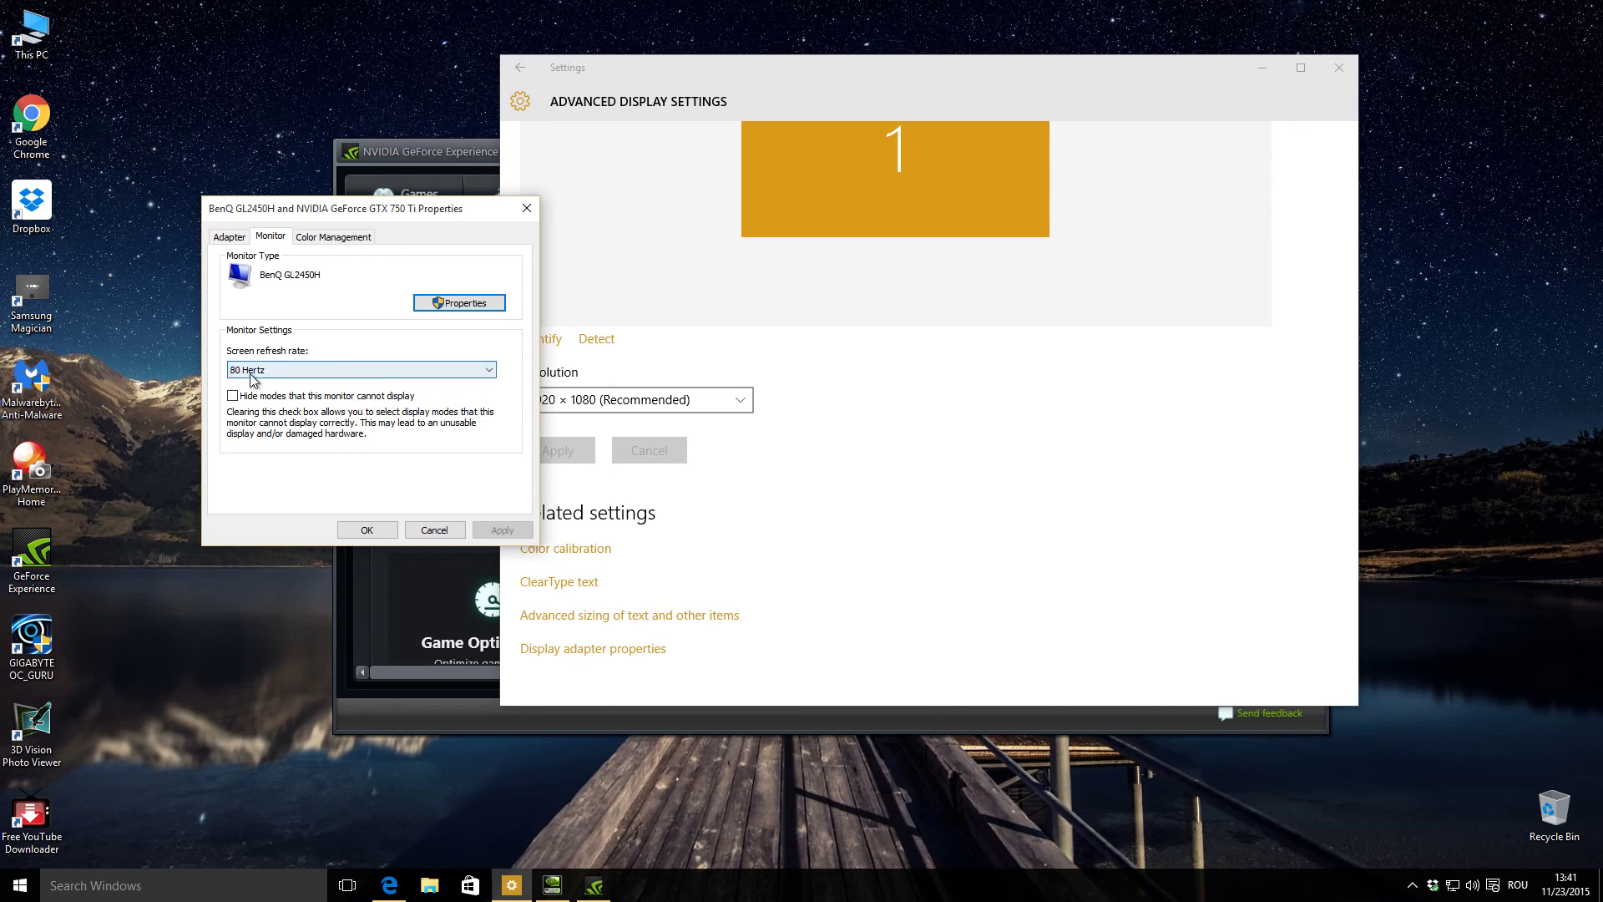
- Tick 'Hide modes this monitor cannot display', apply the resulting 75 Hertz and keep it
left_click(488, 371)
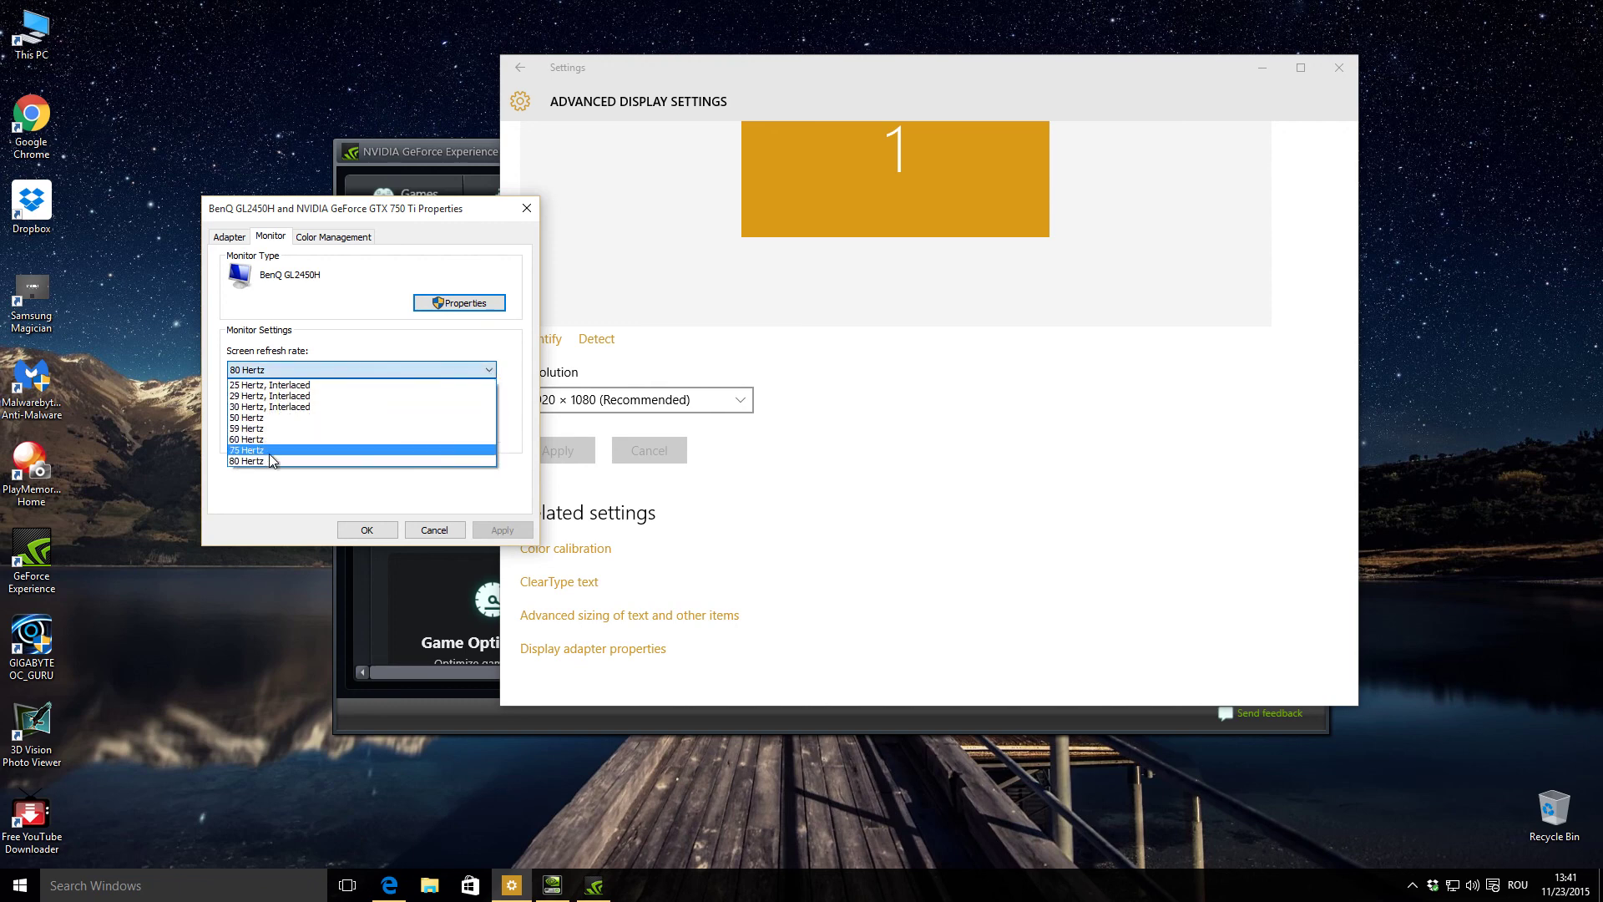
left_click(257, 515)
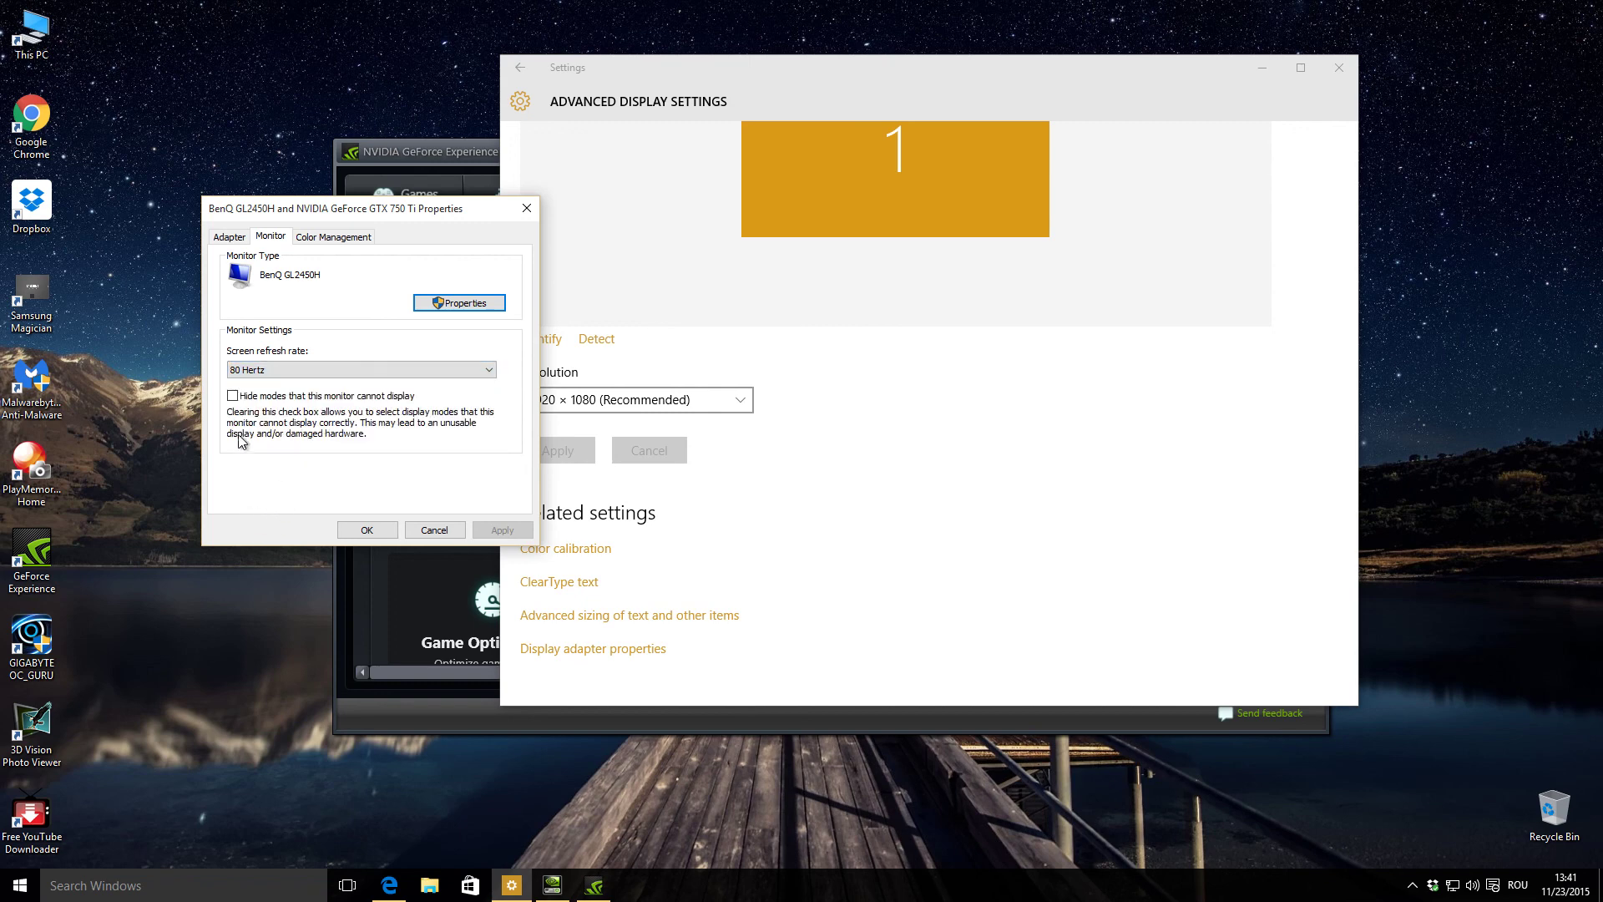
left_click(234, 396)
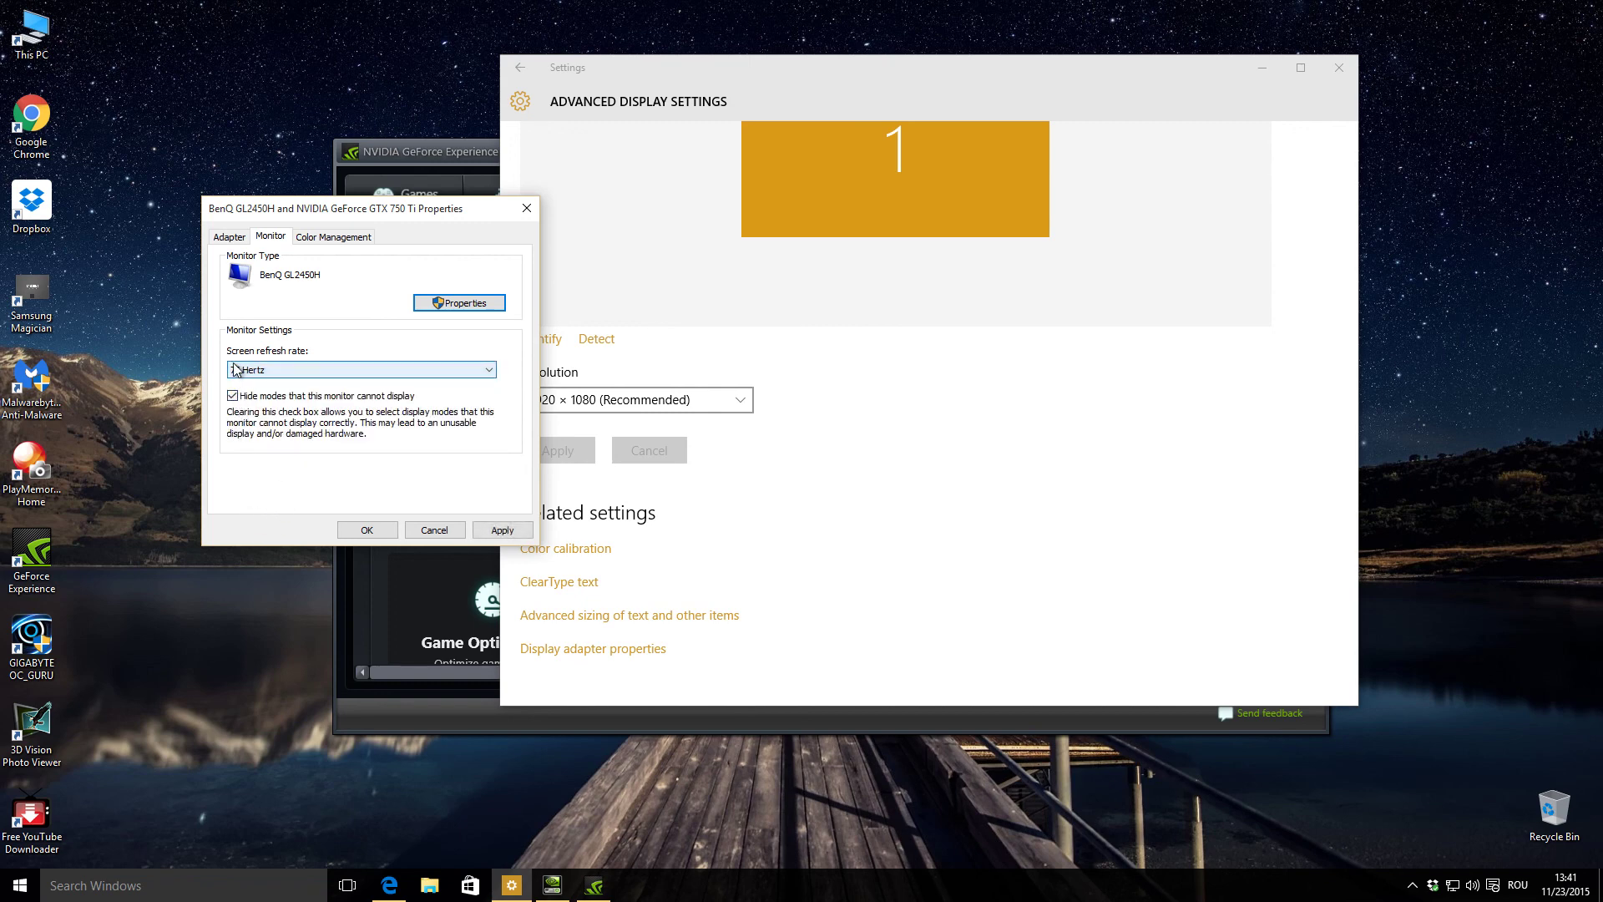
left_click(503, 529)
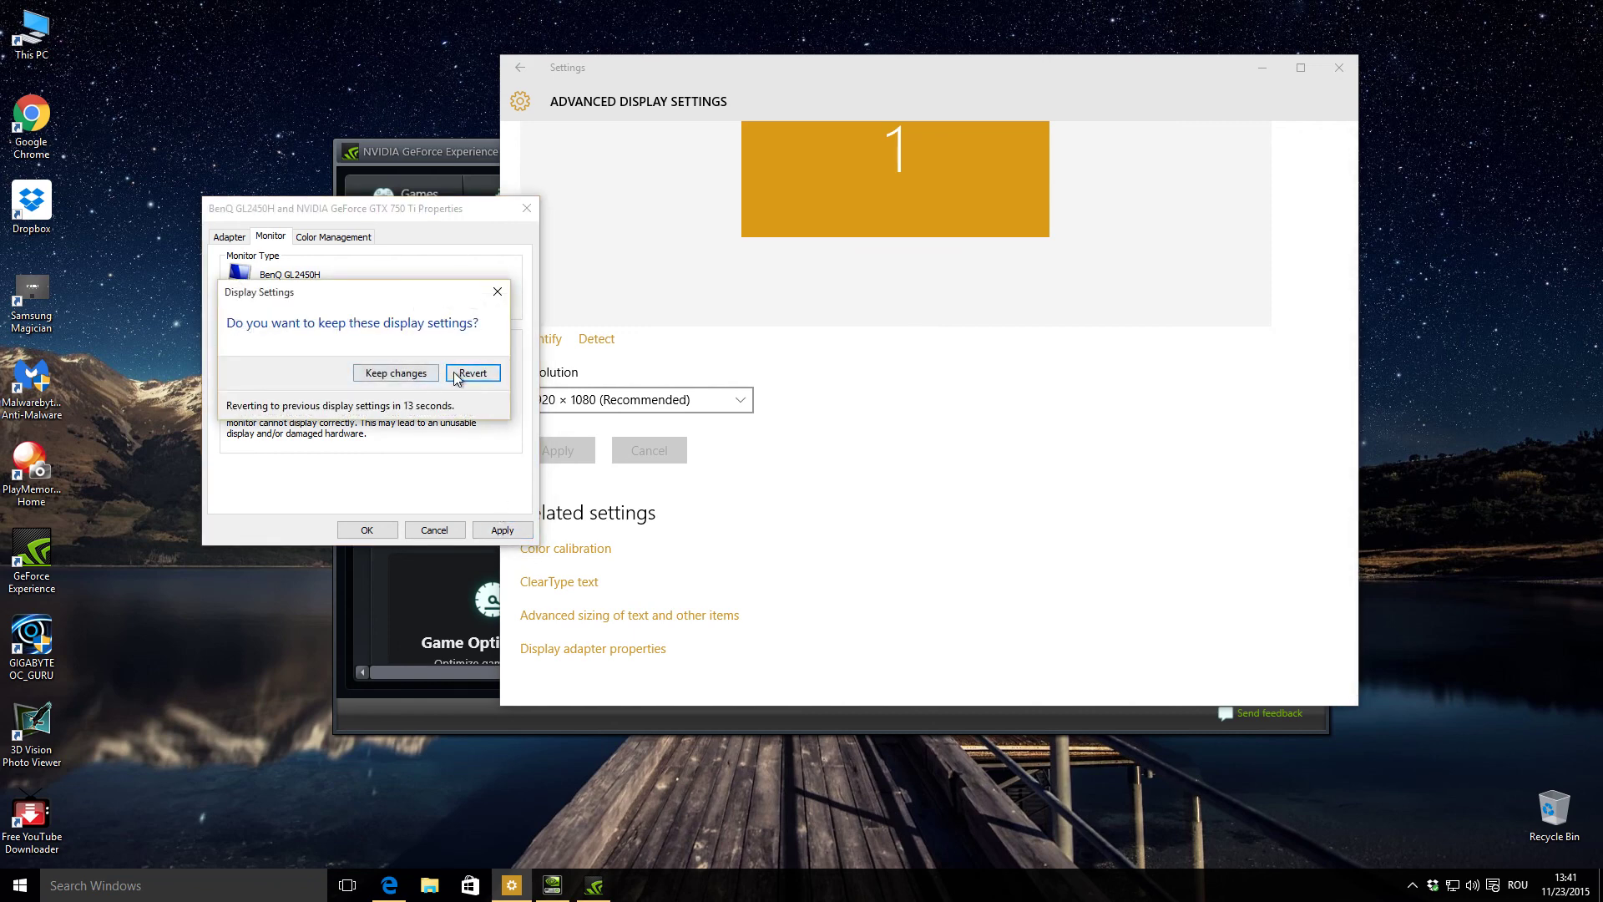
left_click(389, 373)
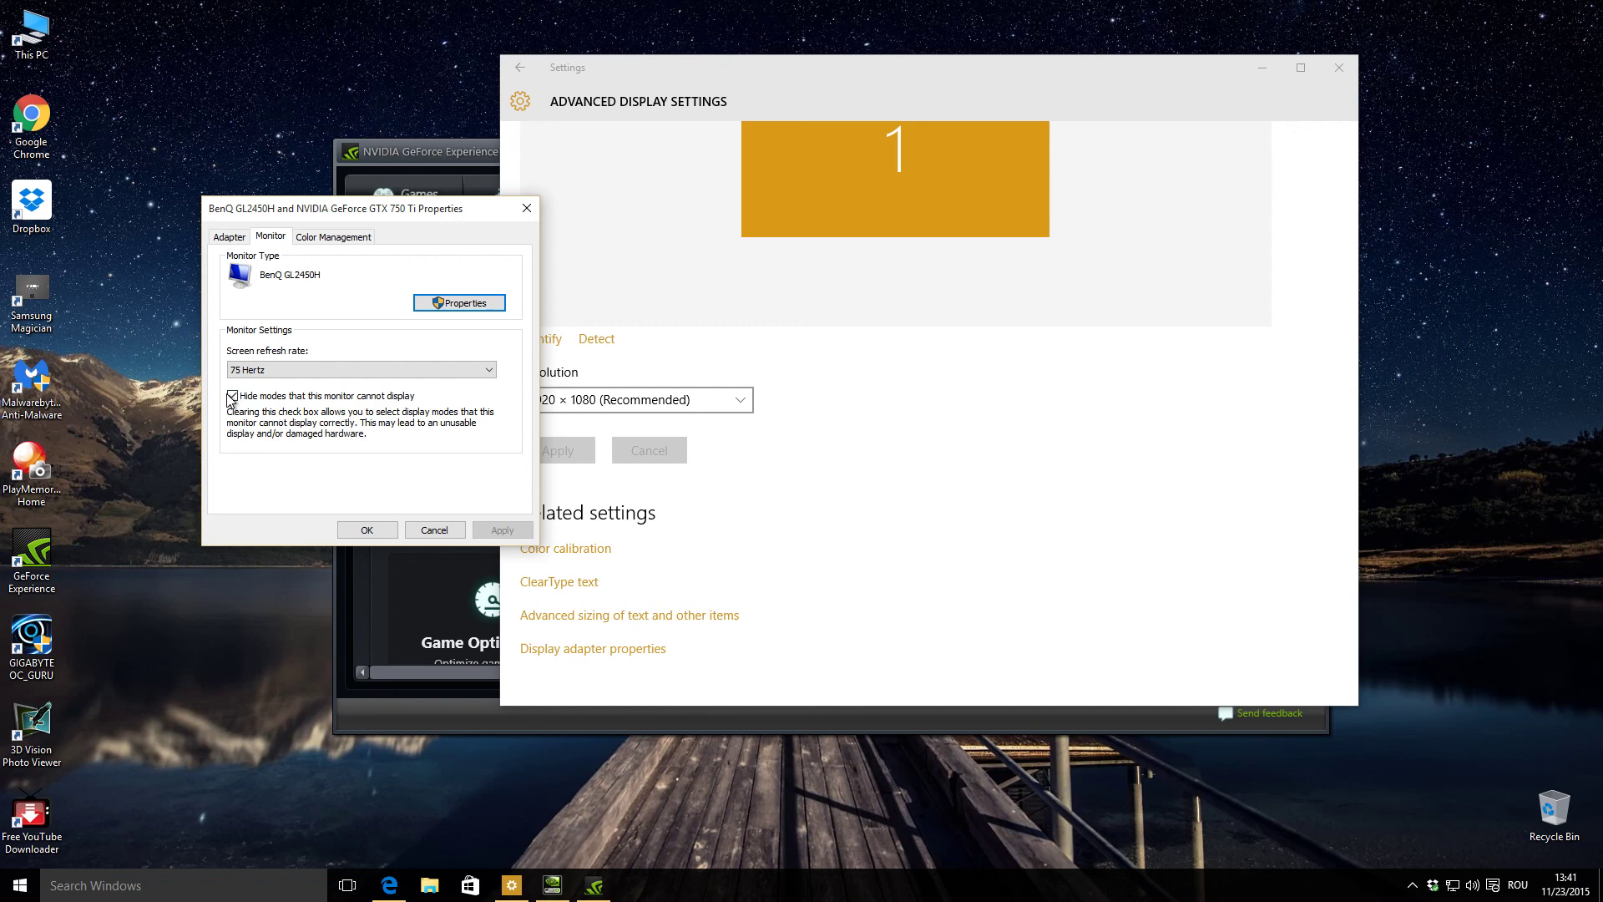
left_click(472, 158)
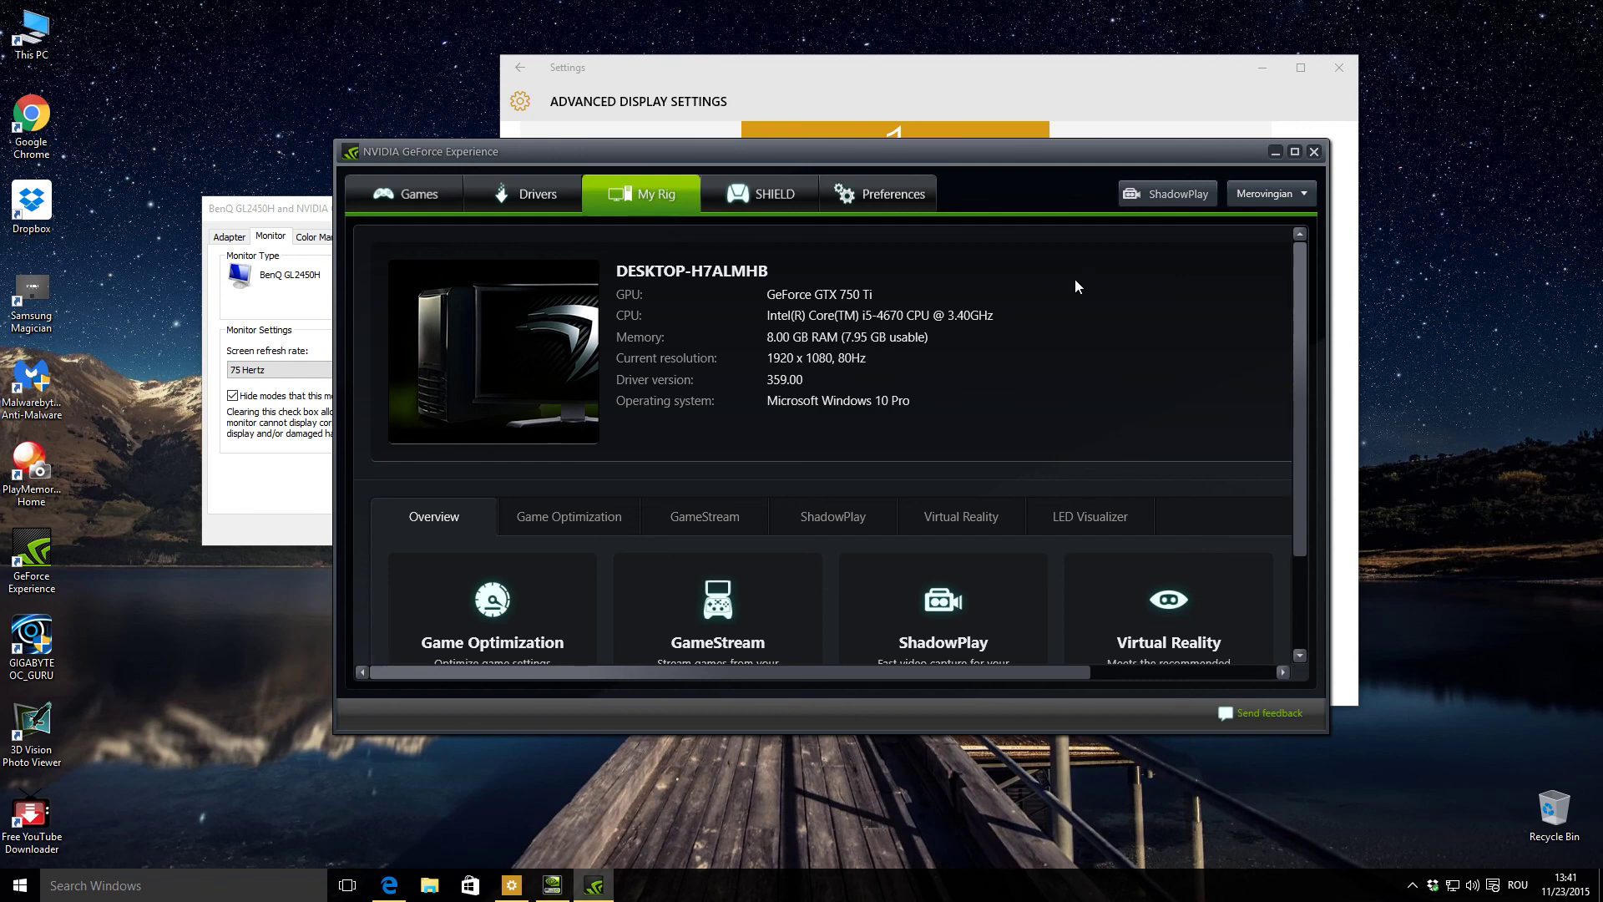
- Close the monitor properties dialog and return to GeForce Experience
left_click(1276, 153)
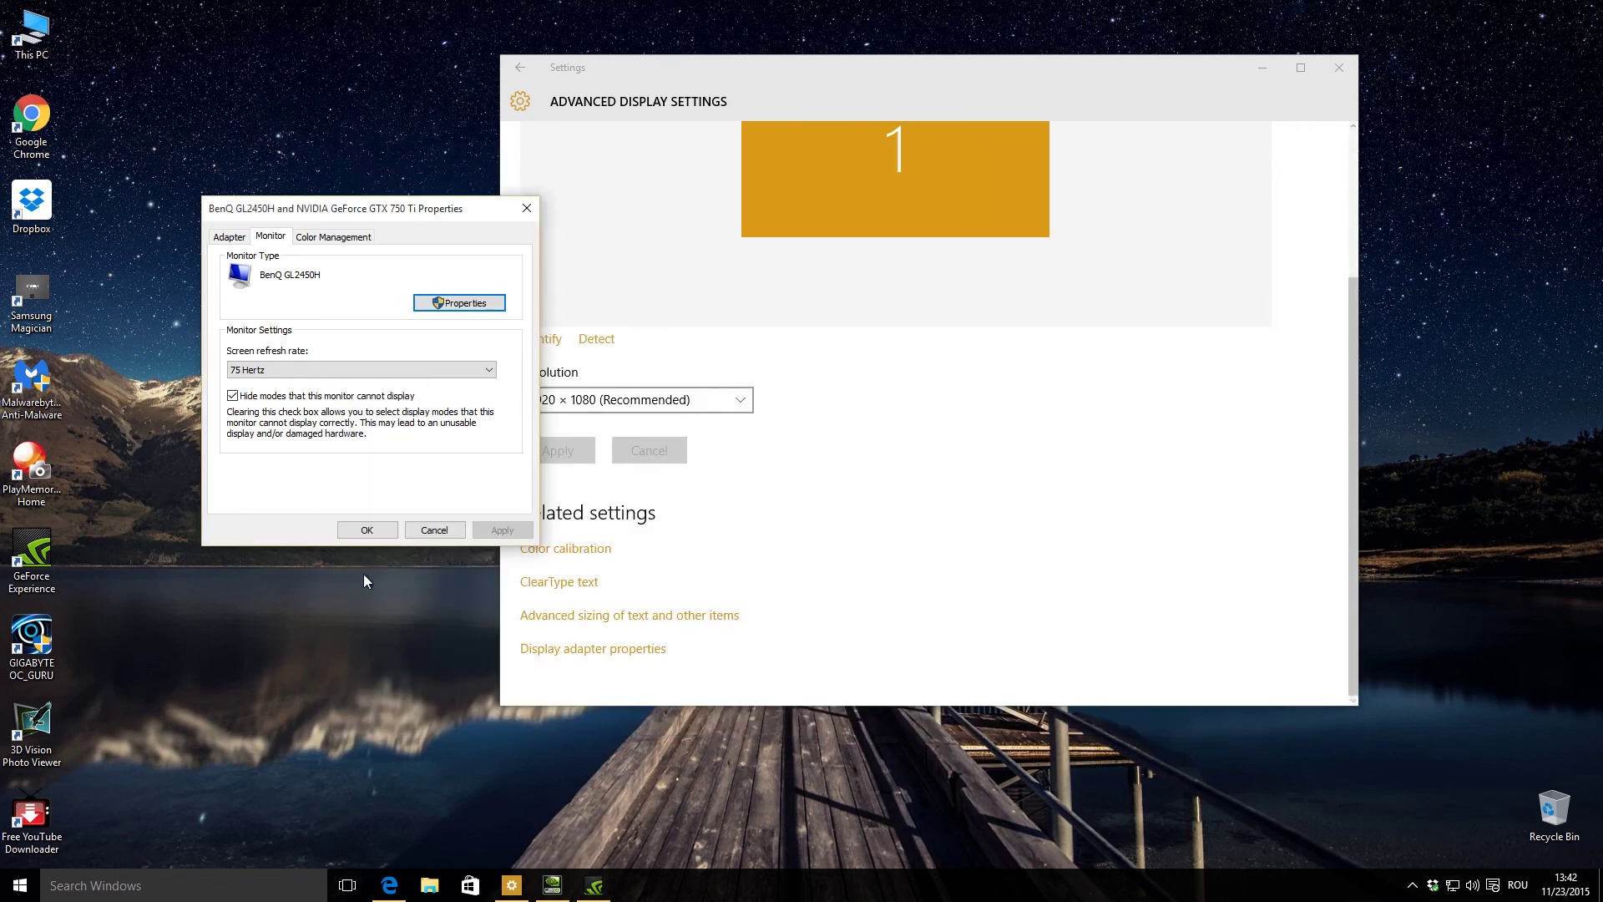
left_click(368, 530)
left_click(594, 885)
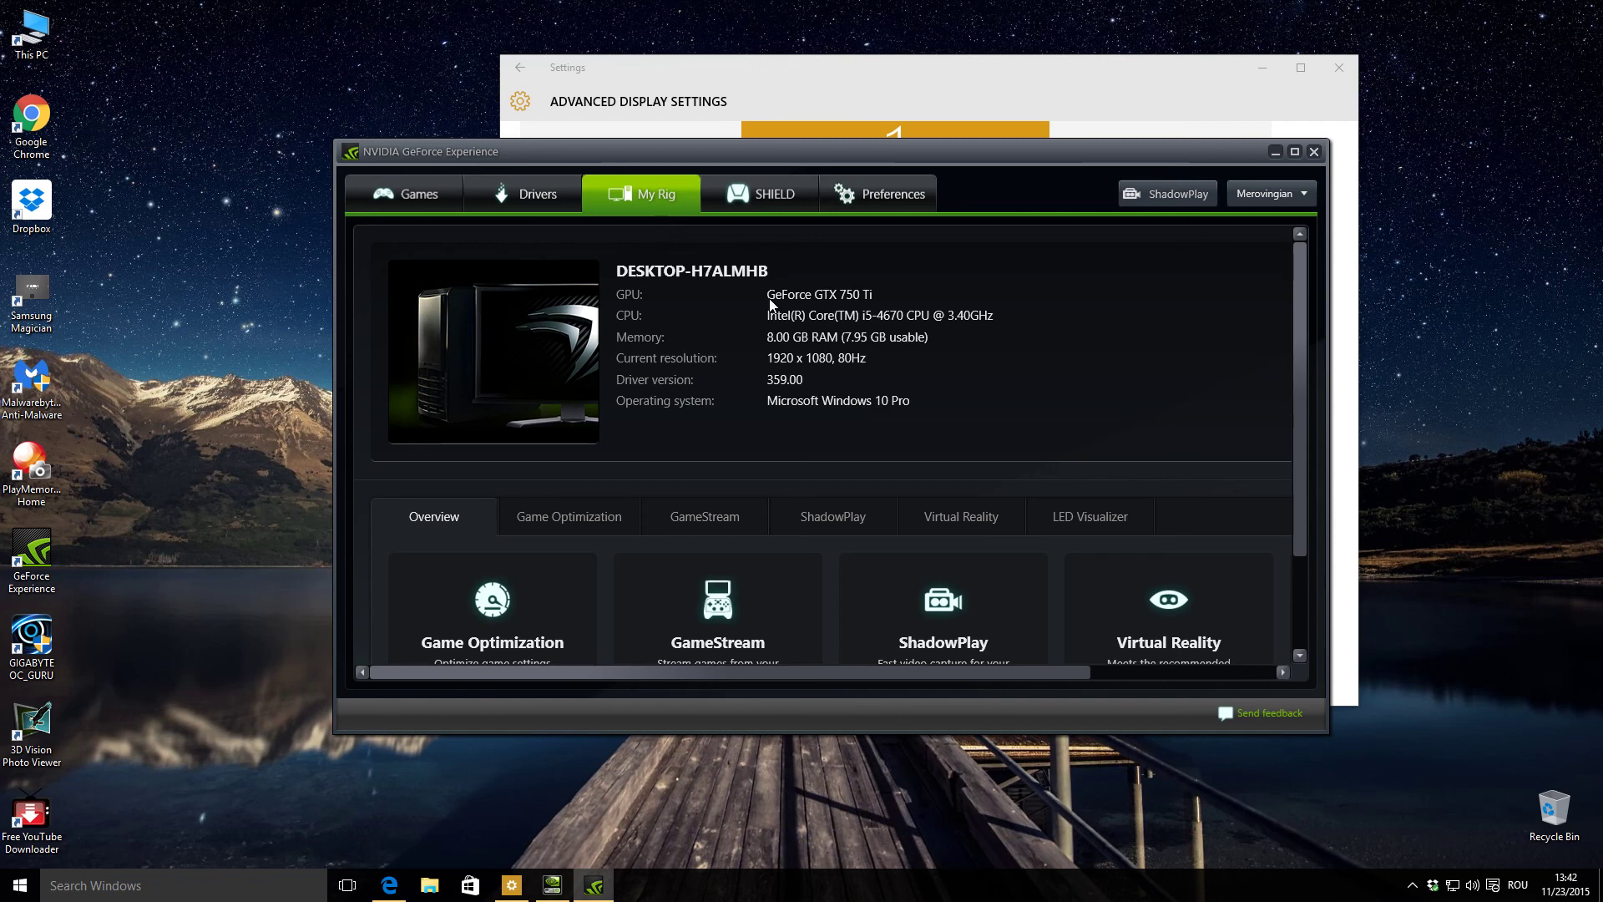
- Restart GeForce Experience to read 1920 × 1080, 75Hz, then minimize it and Settings
left_click(1314, 152)
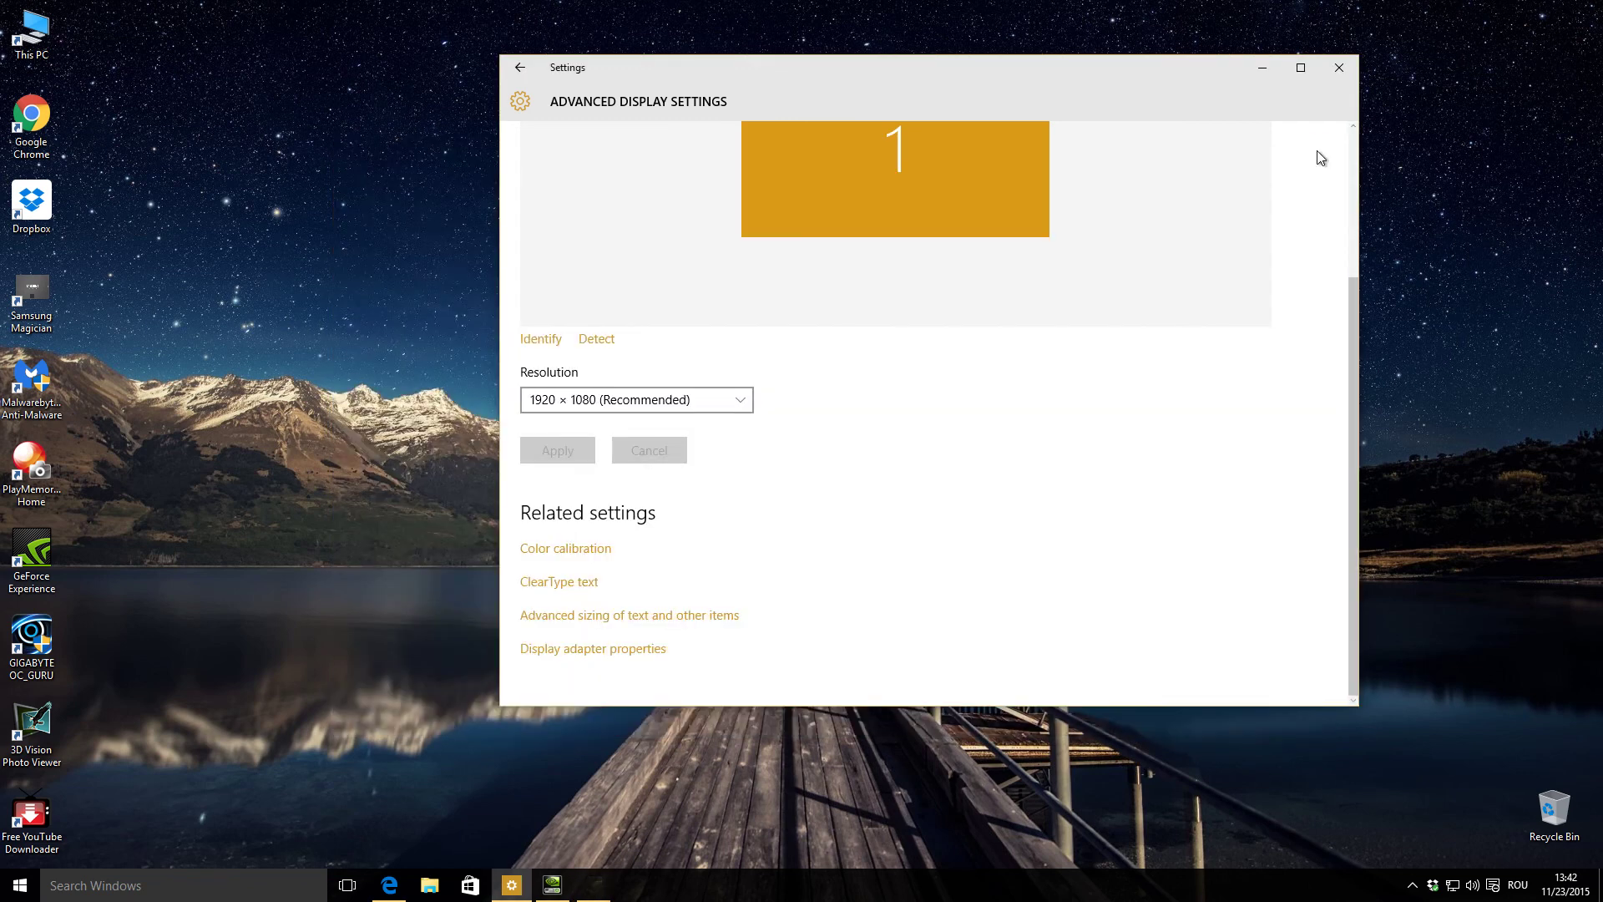
right_click(424, 196)
left_click(443, 236)
double_click(31, 553)
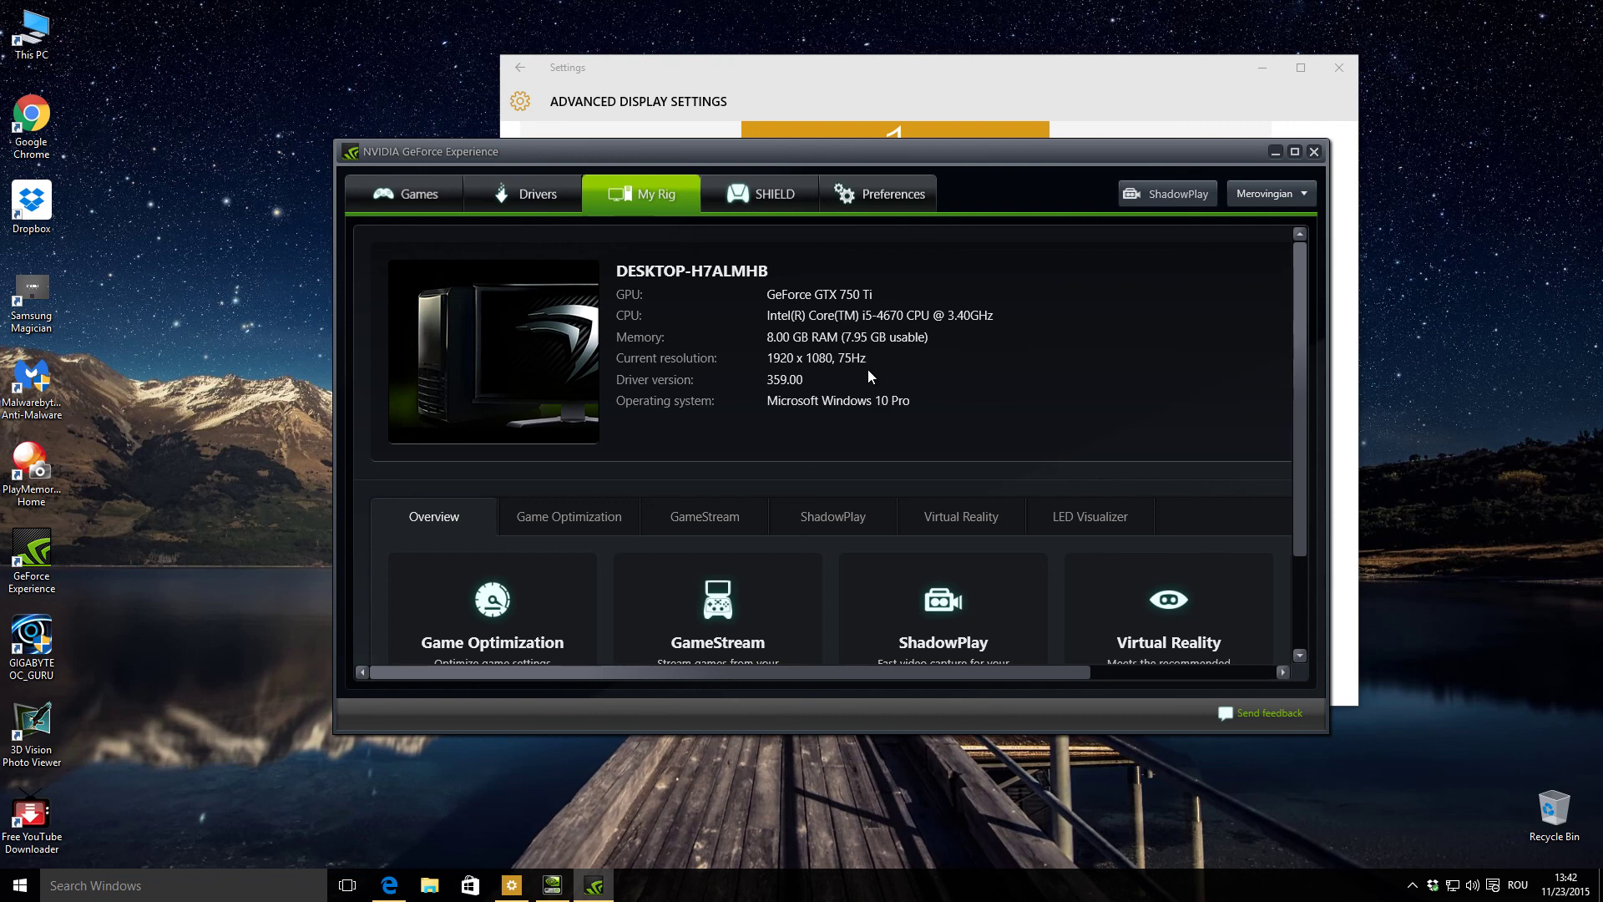
left_click(1279, 152)
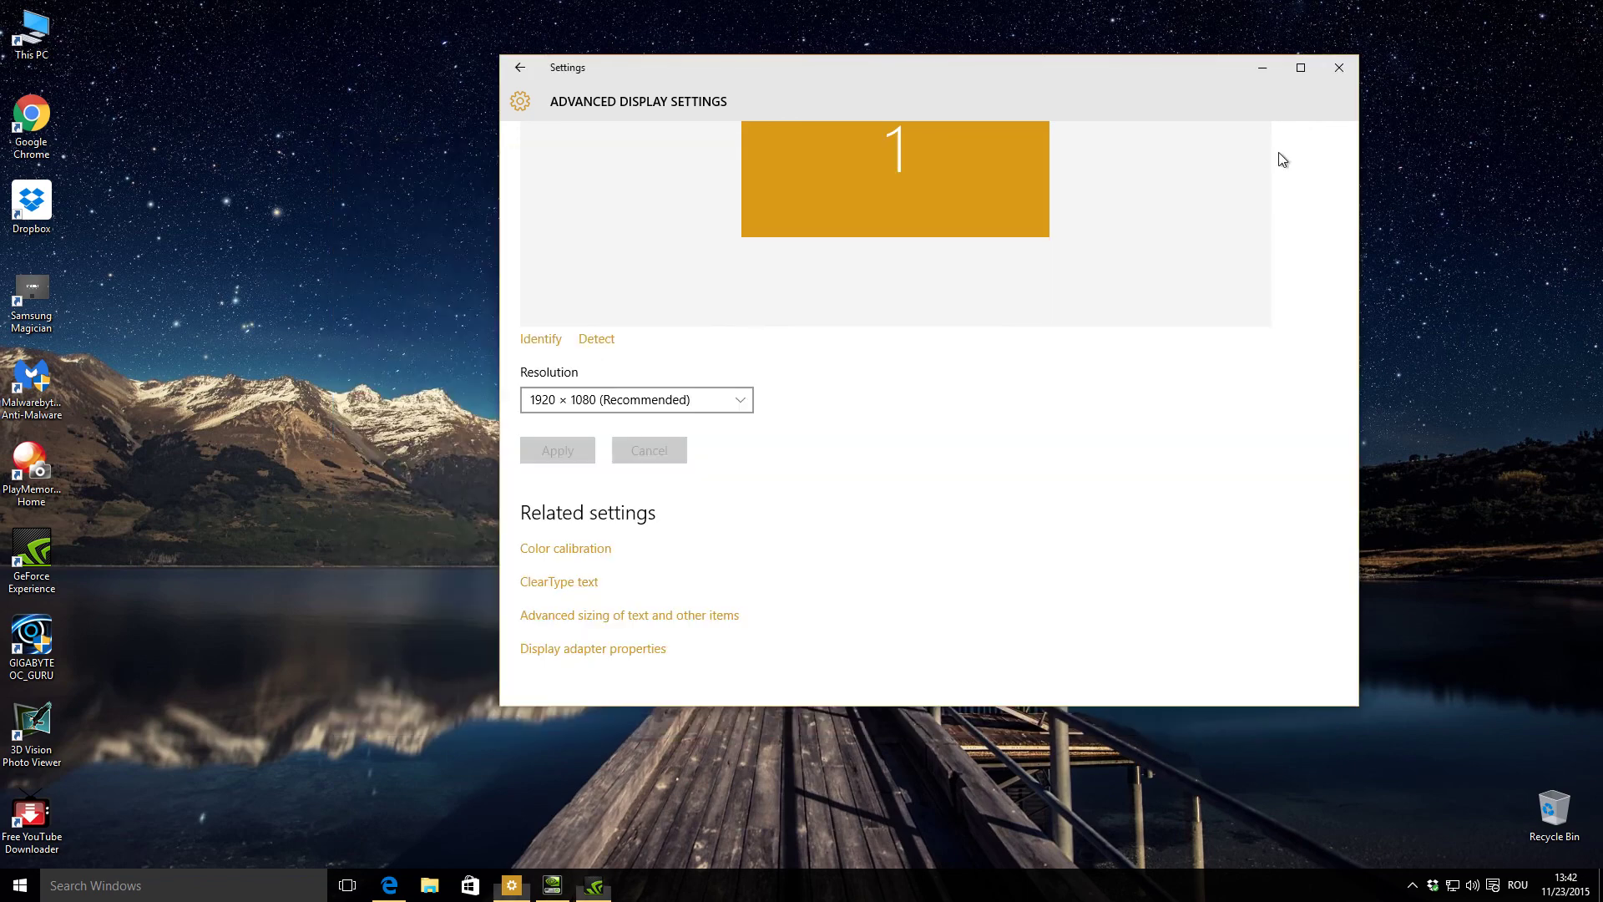
left_click(1263, 67)
- Get to the Monitor tab of Display adapter properties through Windows display settings
right_click(899, 268)
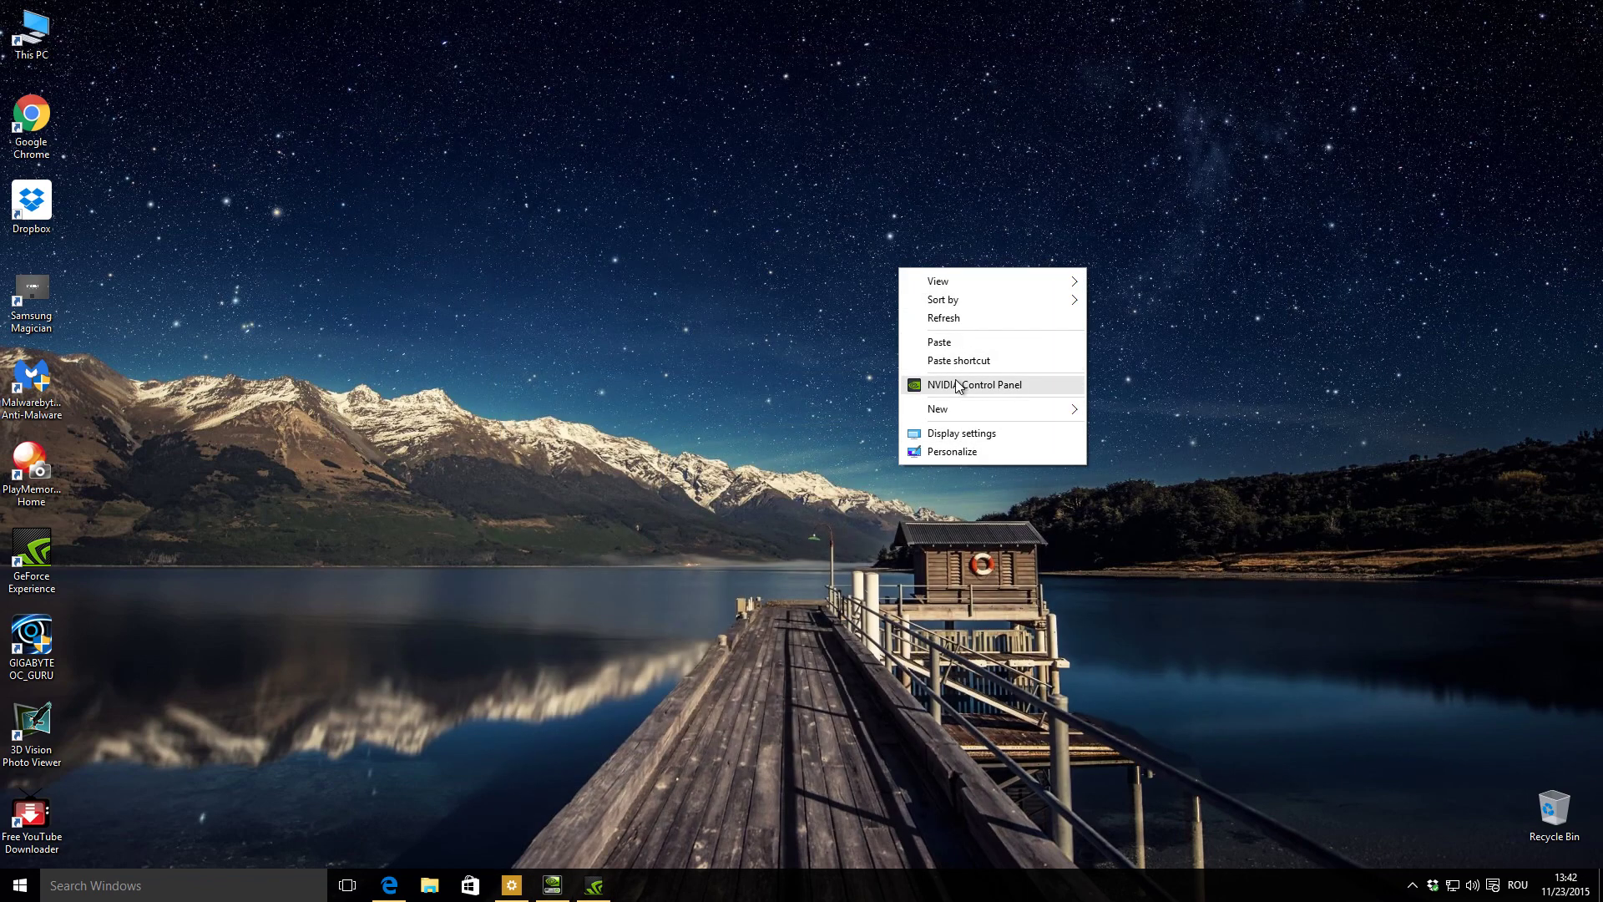
left_click(960, 433)
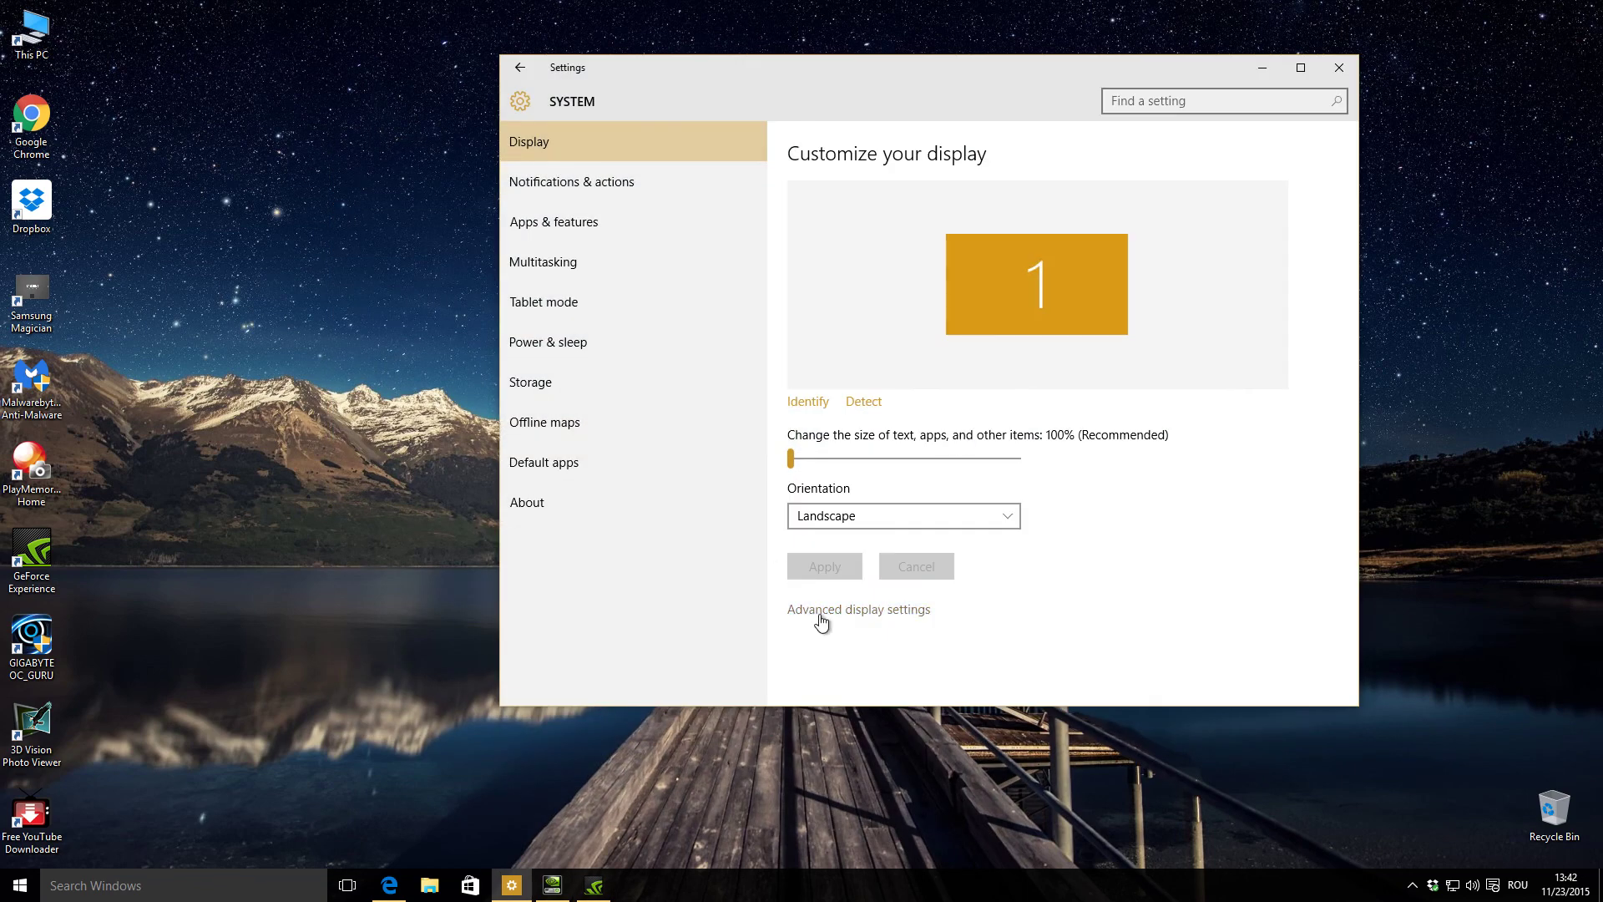
left_click(822, 624)
scroll(603, 388, "down", 3)
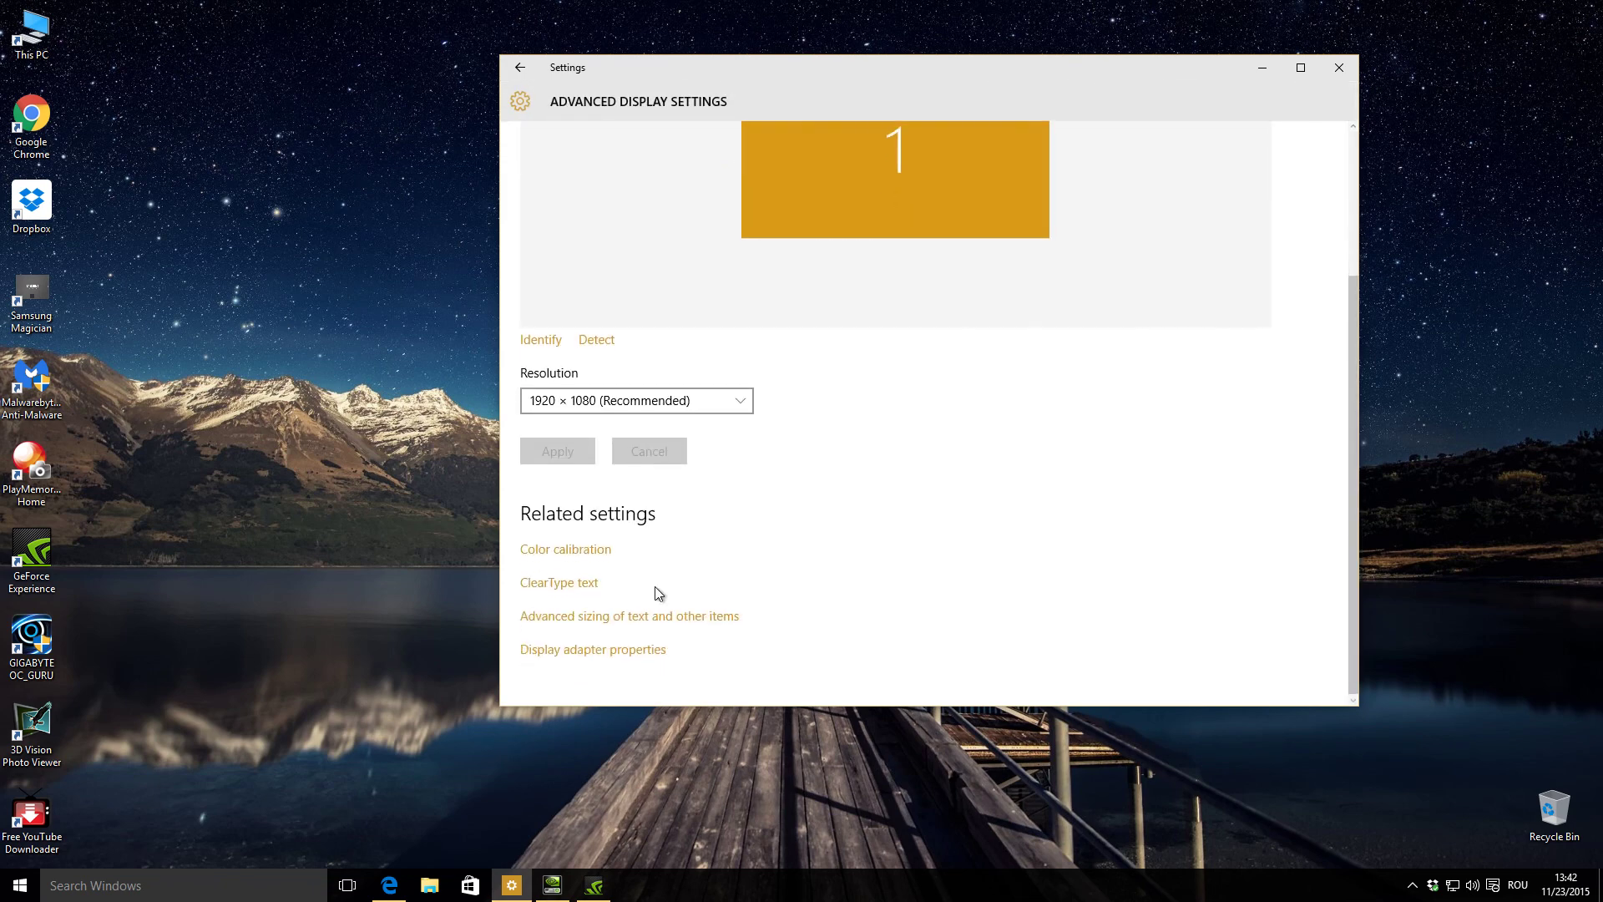
left_click(576, 651)
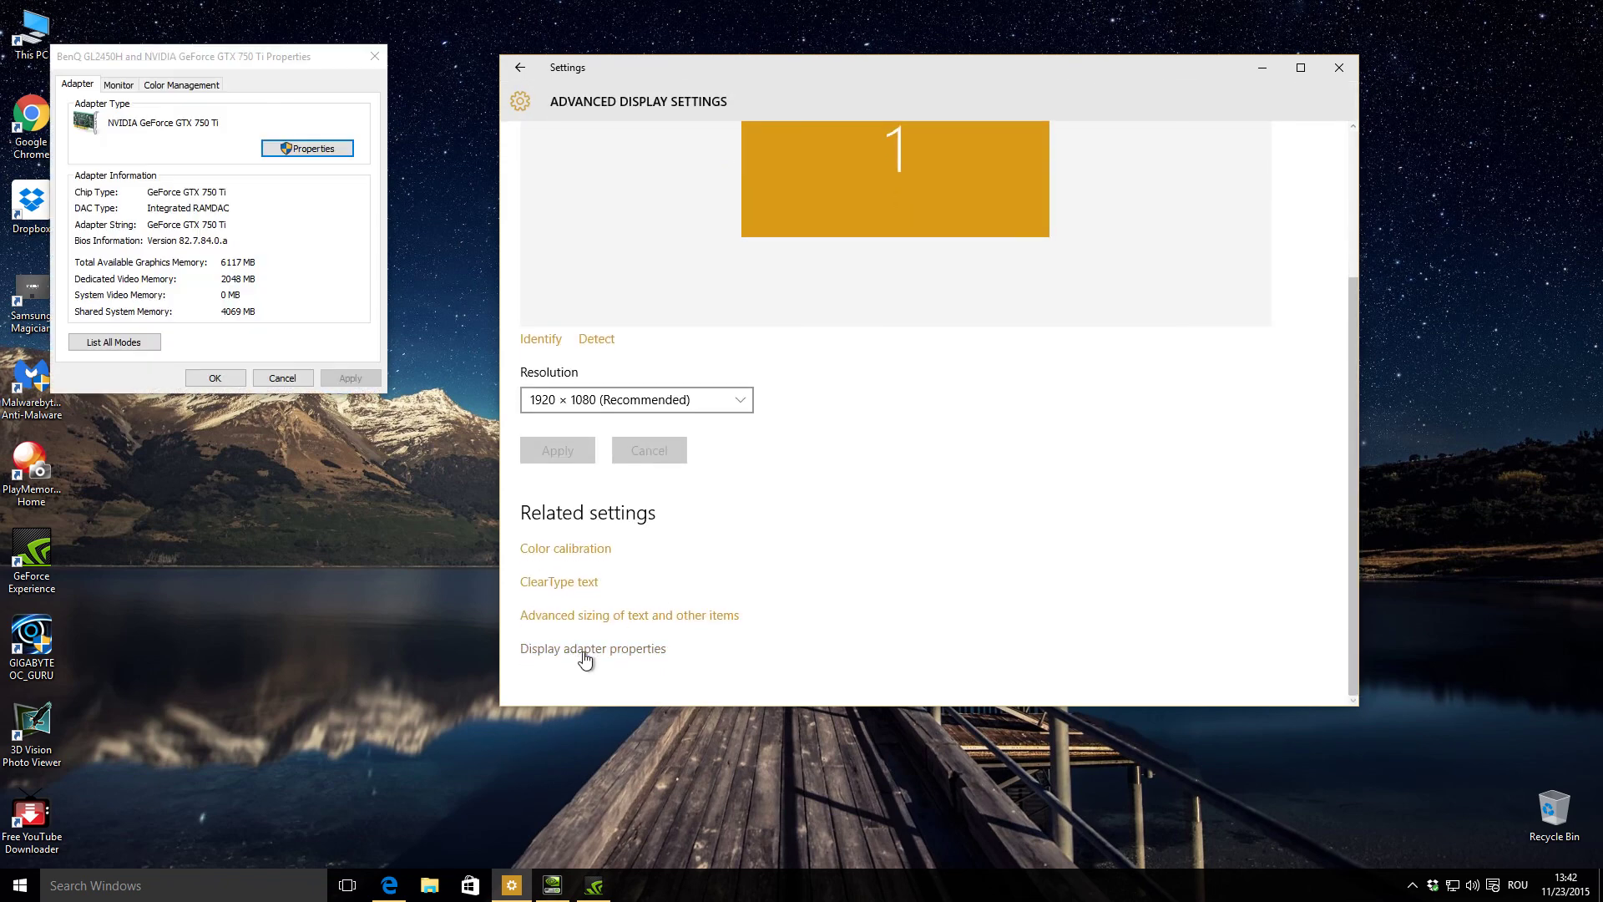
left_click(118, 85)
- Untick Hide modes, apply and keep 80 Hertz, then close the dialogs
left_click(80, 244)
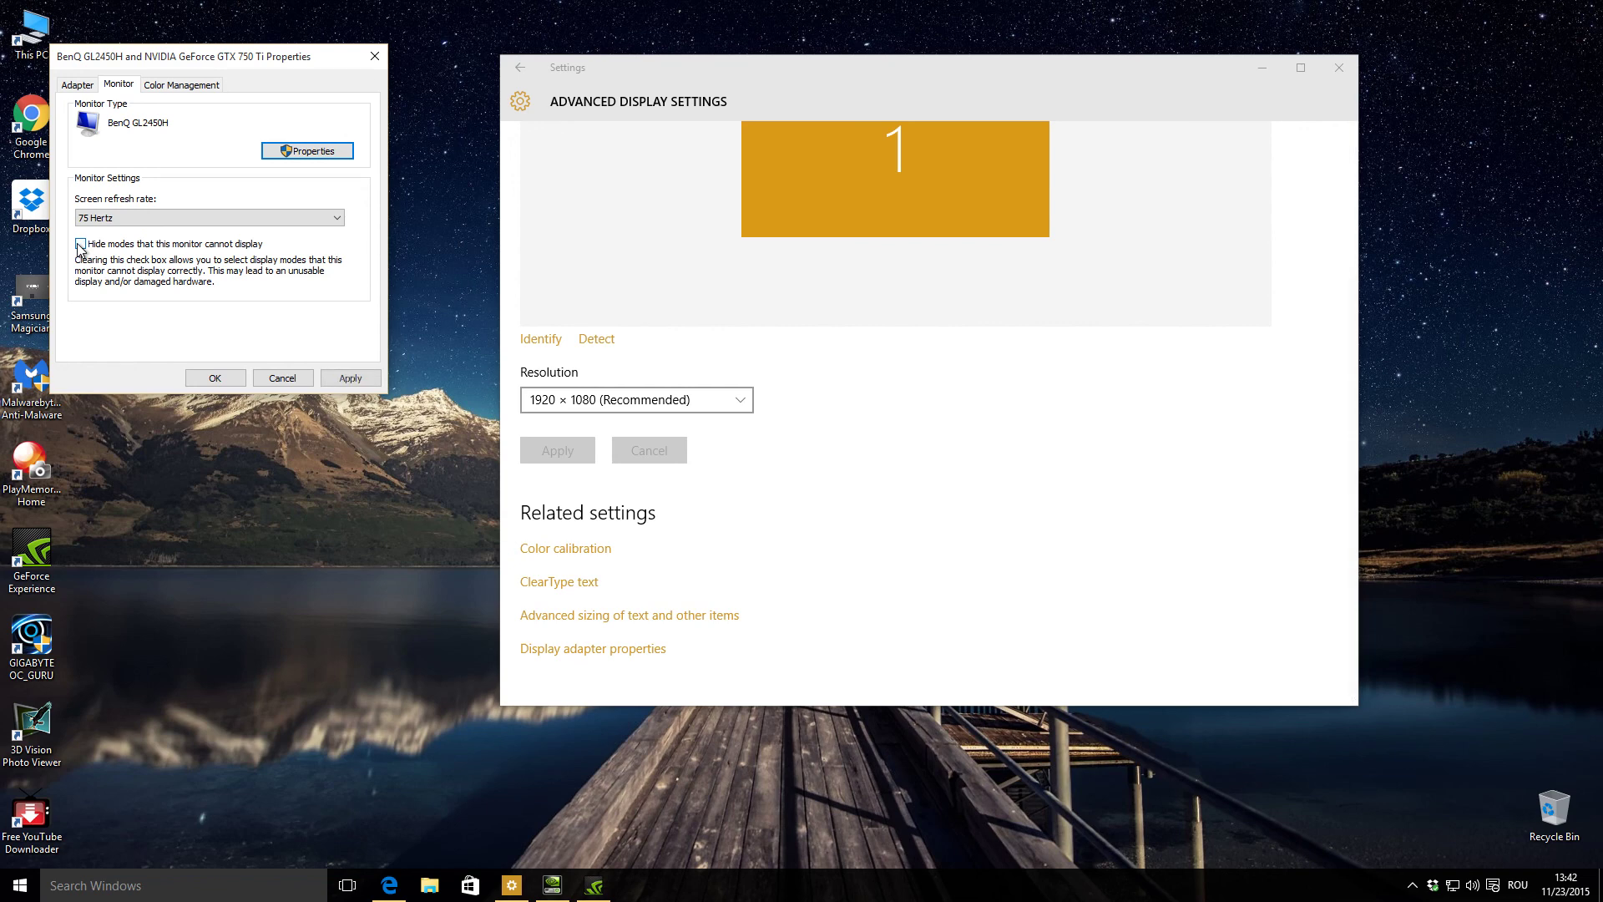
left_click(296, 215)
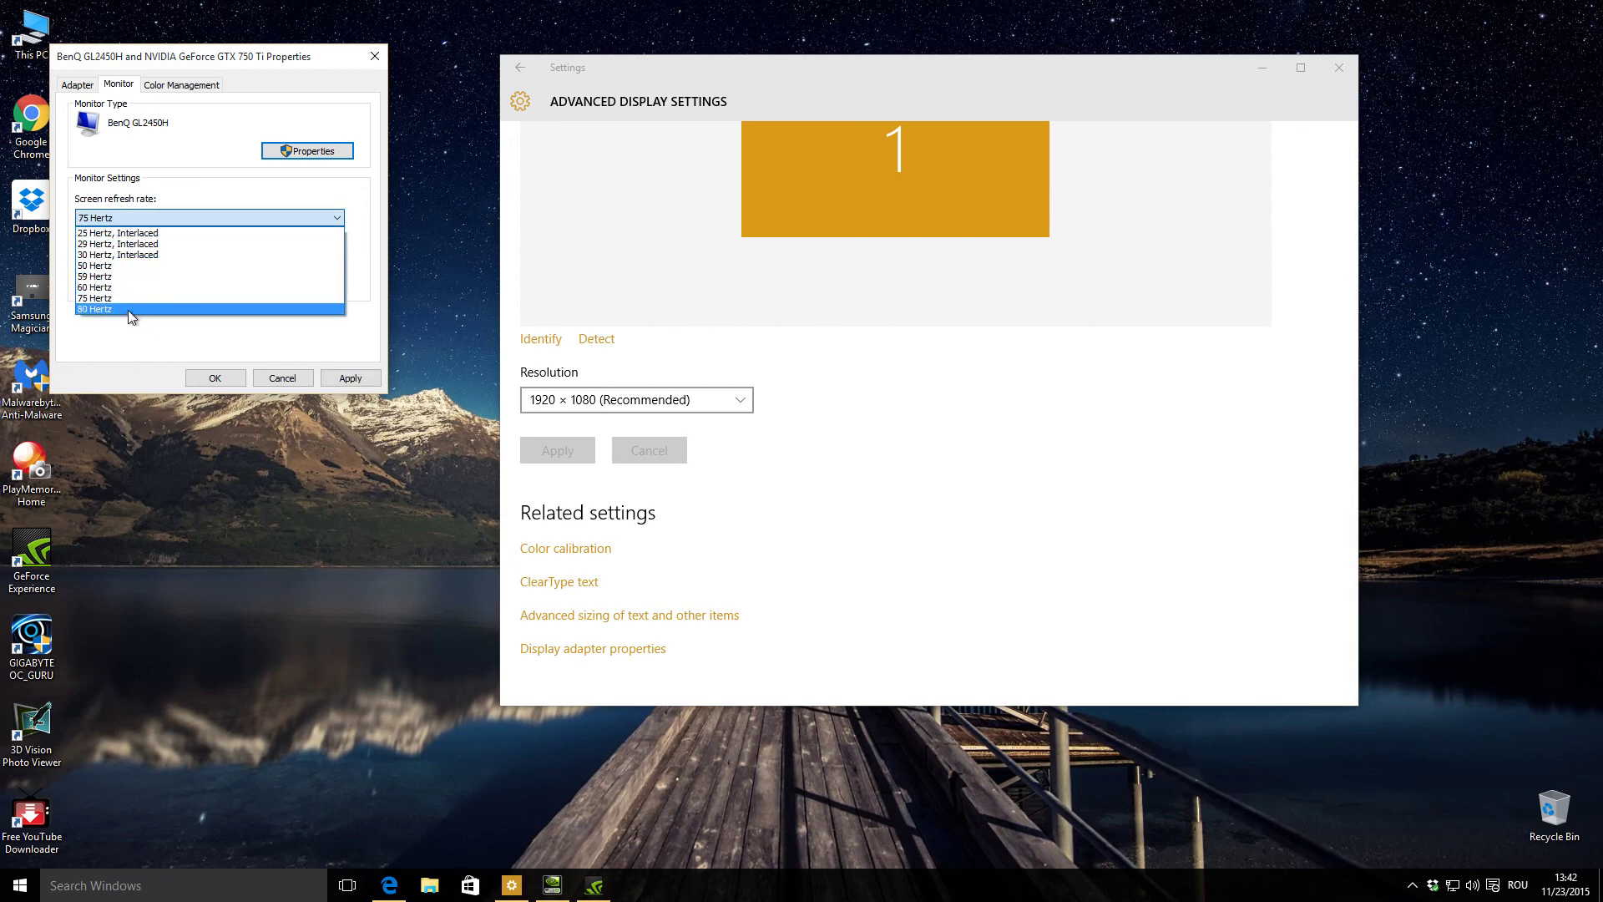
left_click(123, 312)
left_click(350, 378)
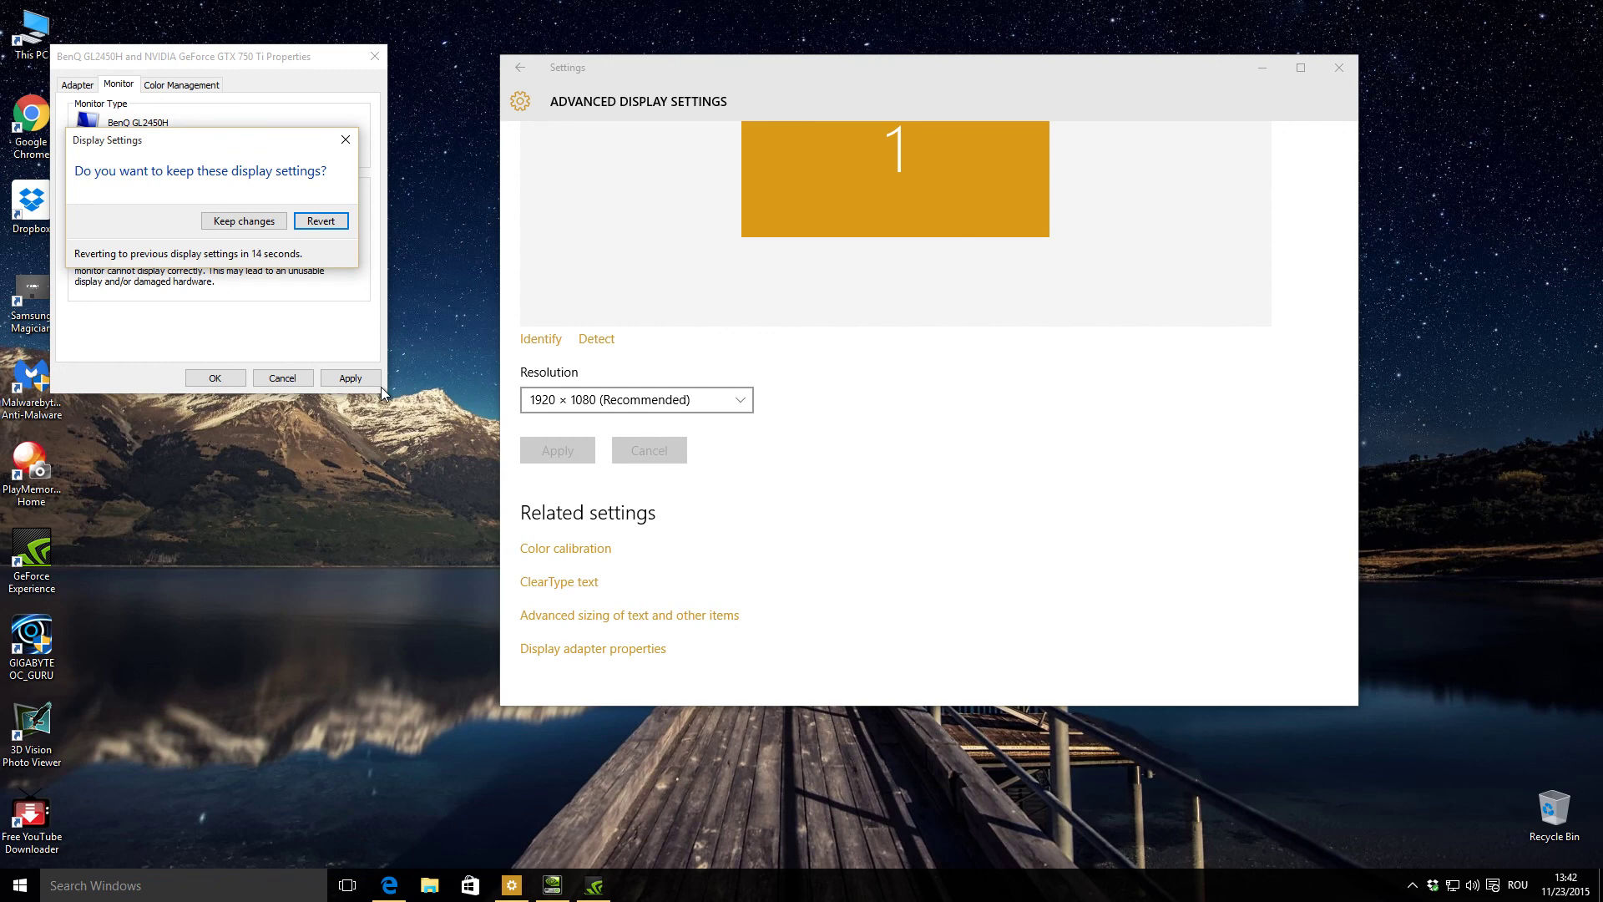
left_click(249, 221)
left_click(238, 375)
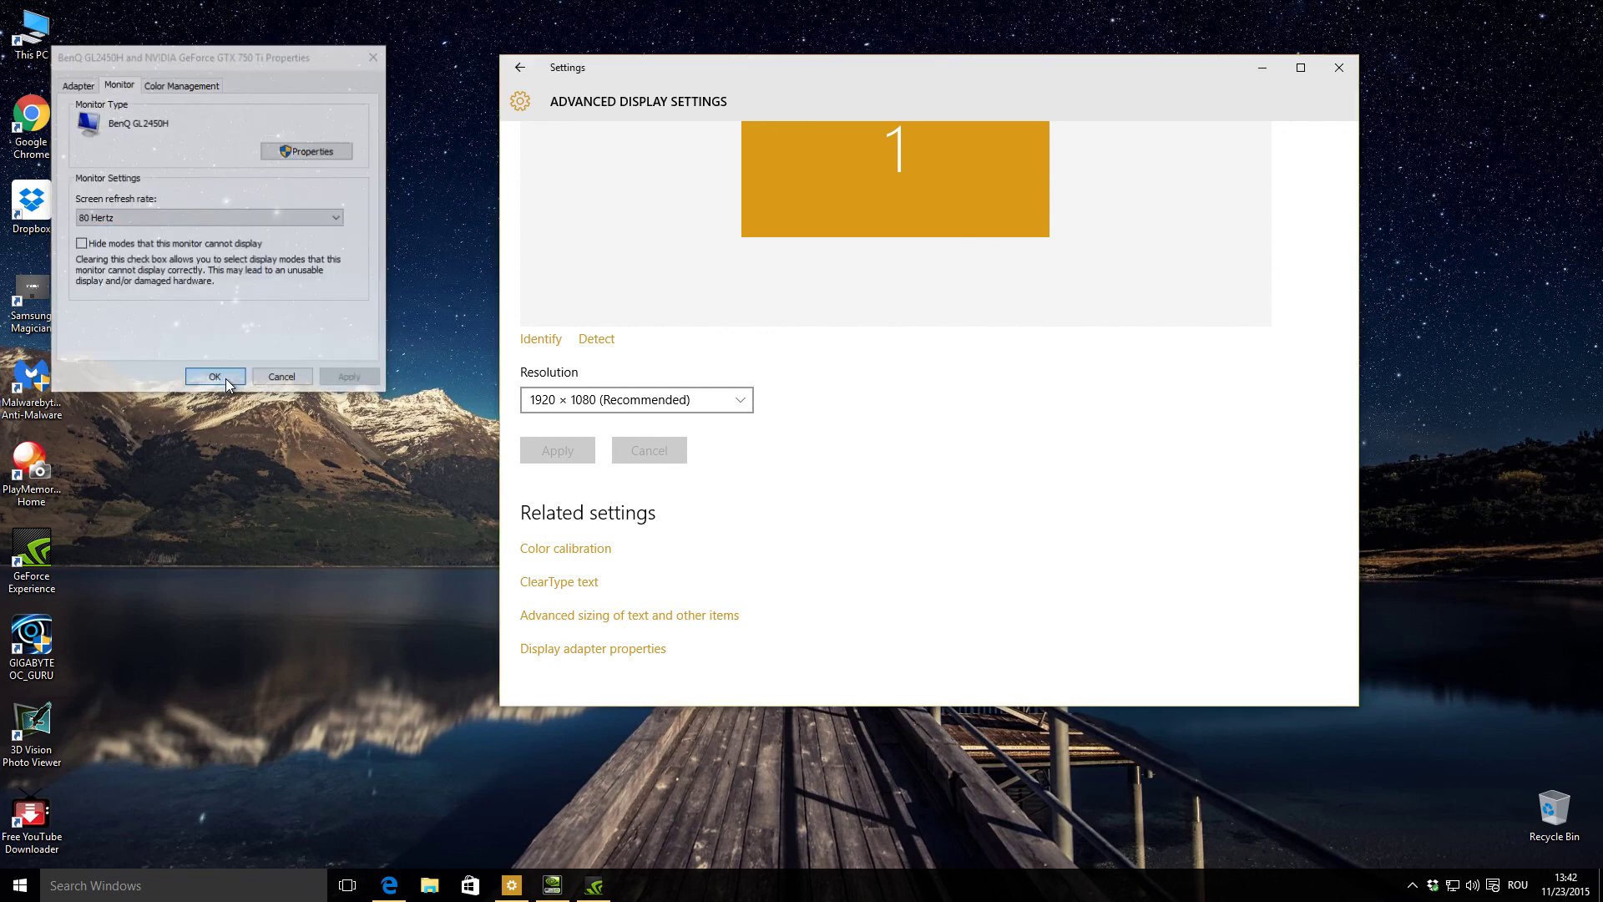
left_click(1338, 60)
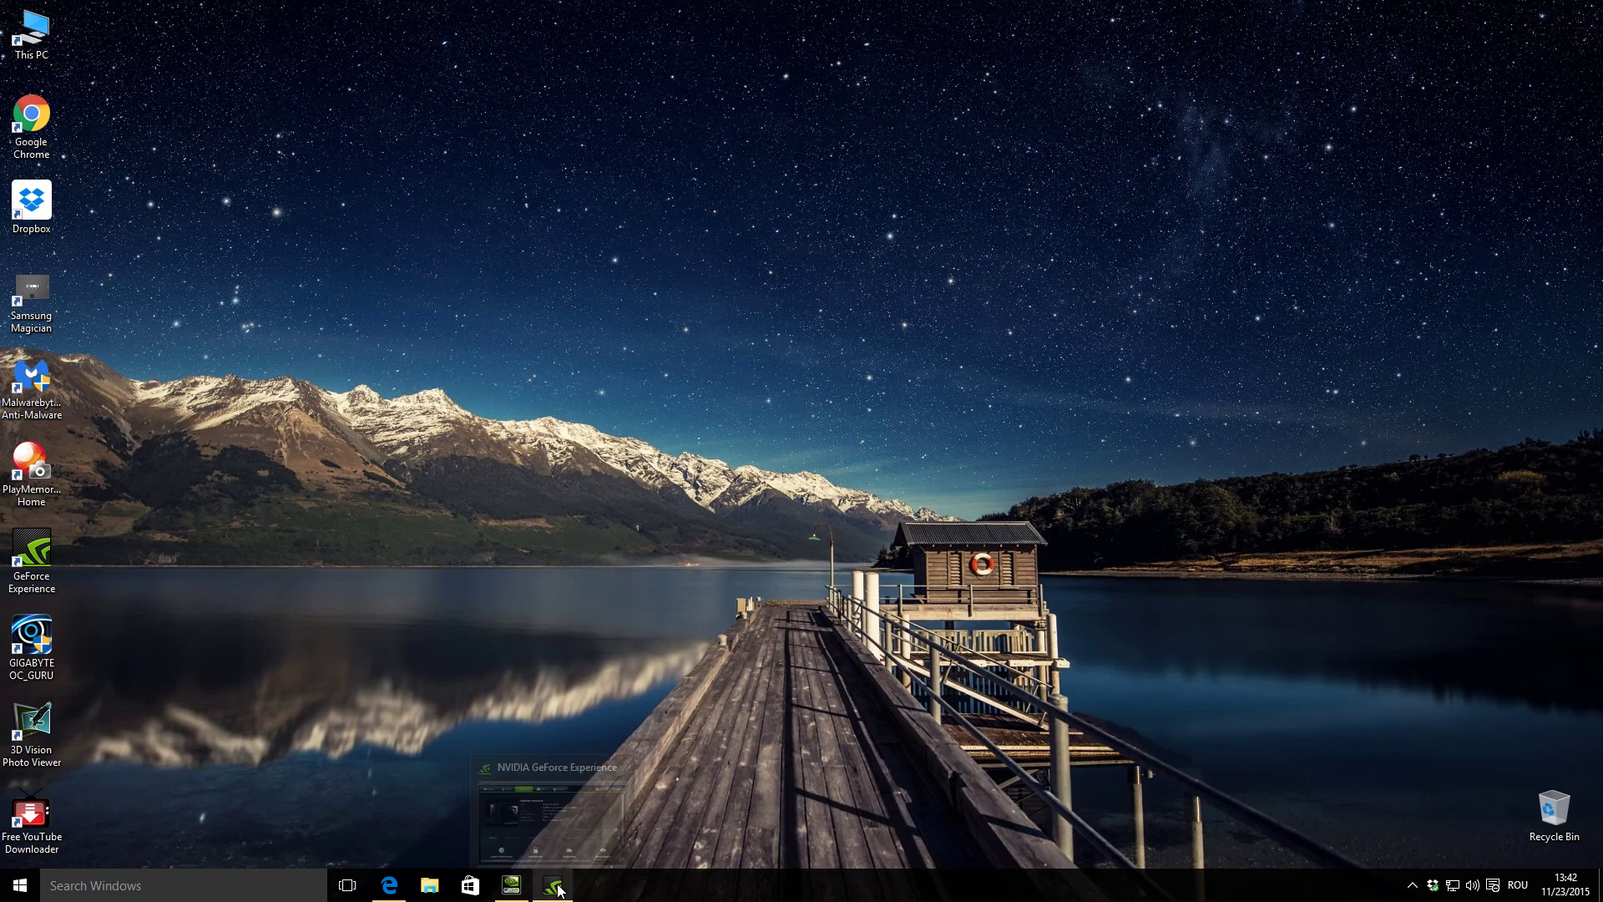
- Restart GeForce Experience to confirm 1920 × 1080 at 80Hz, then reopen NVIDIA Control Panel
left_click(560, 887)
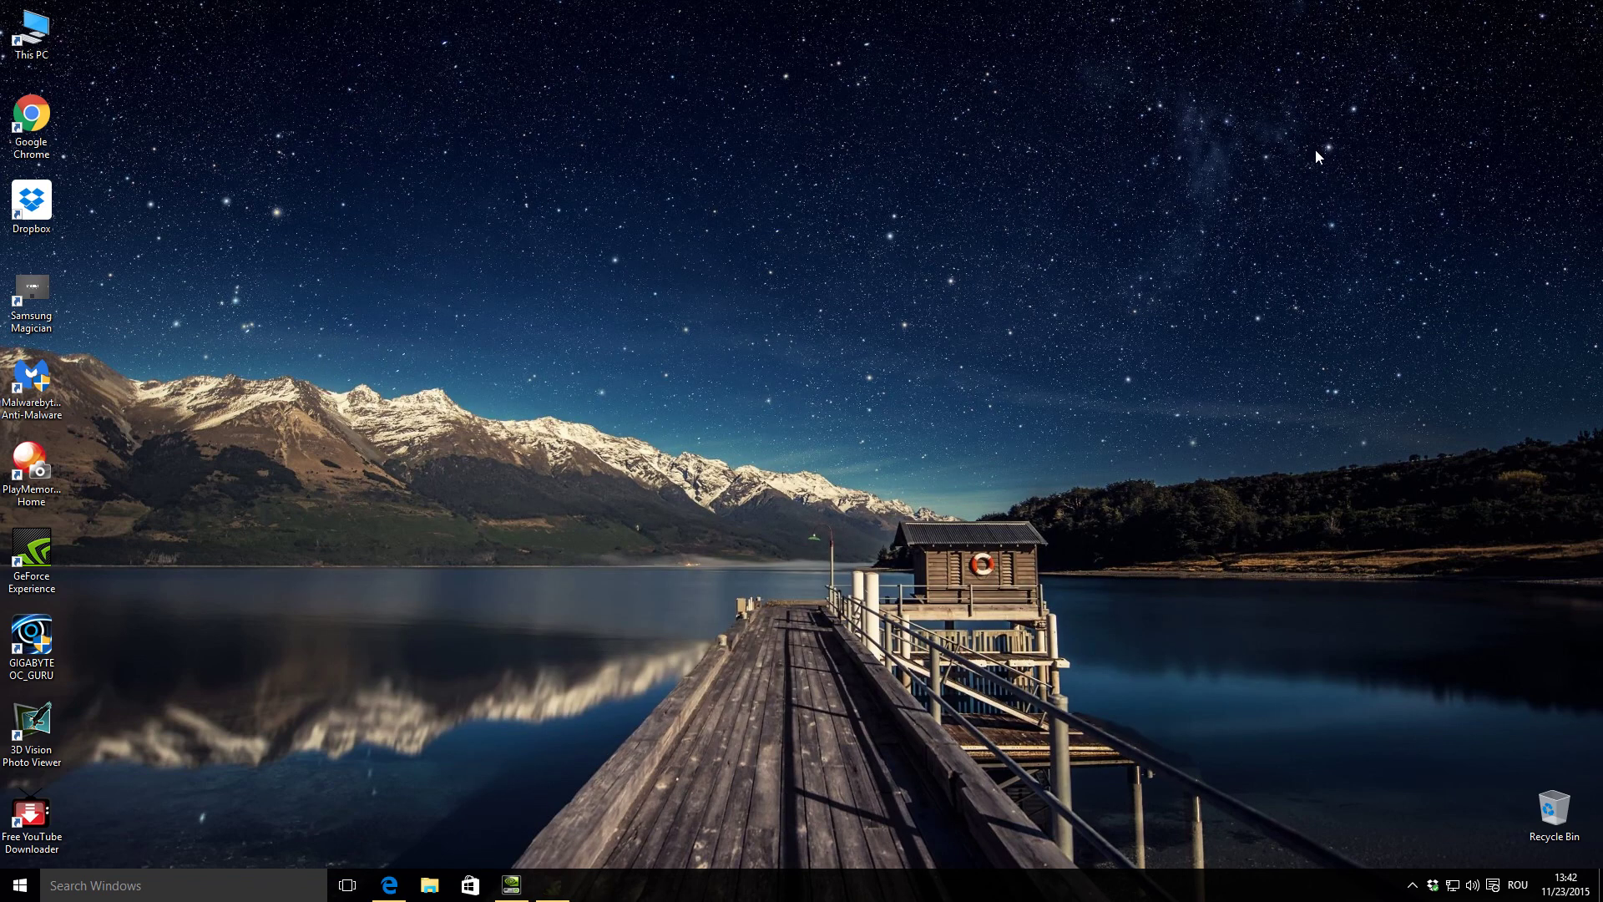
right_click(481, 219)
left_click(526, 269)
double_click(32, 555)
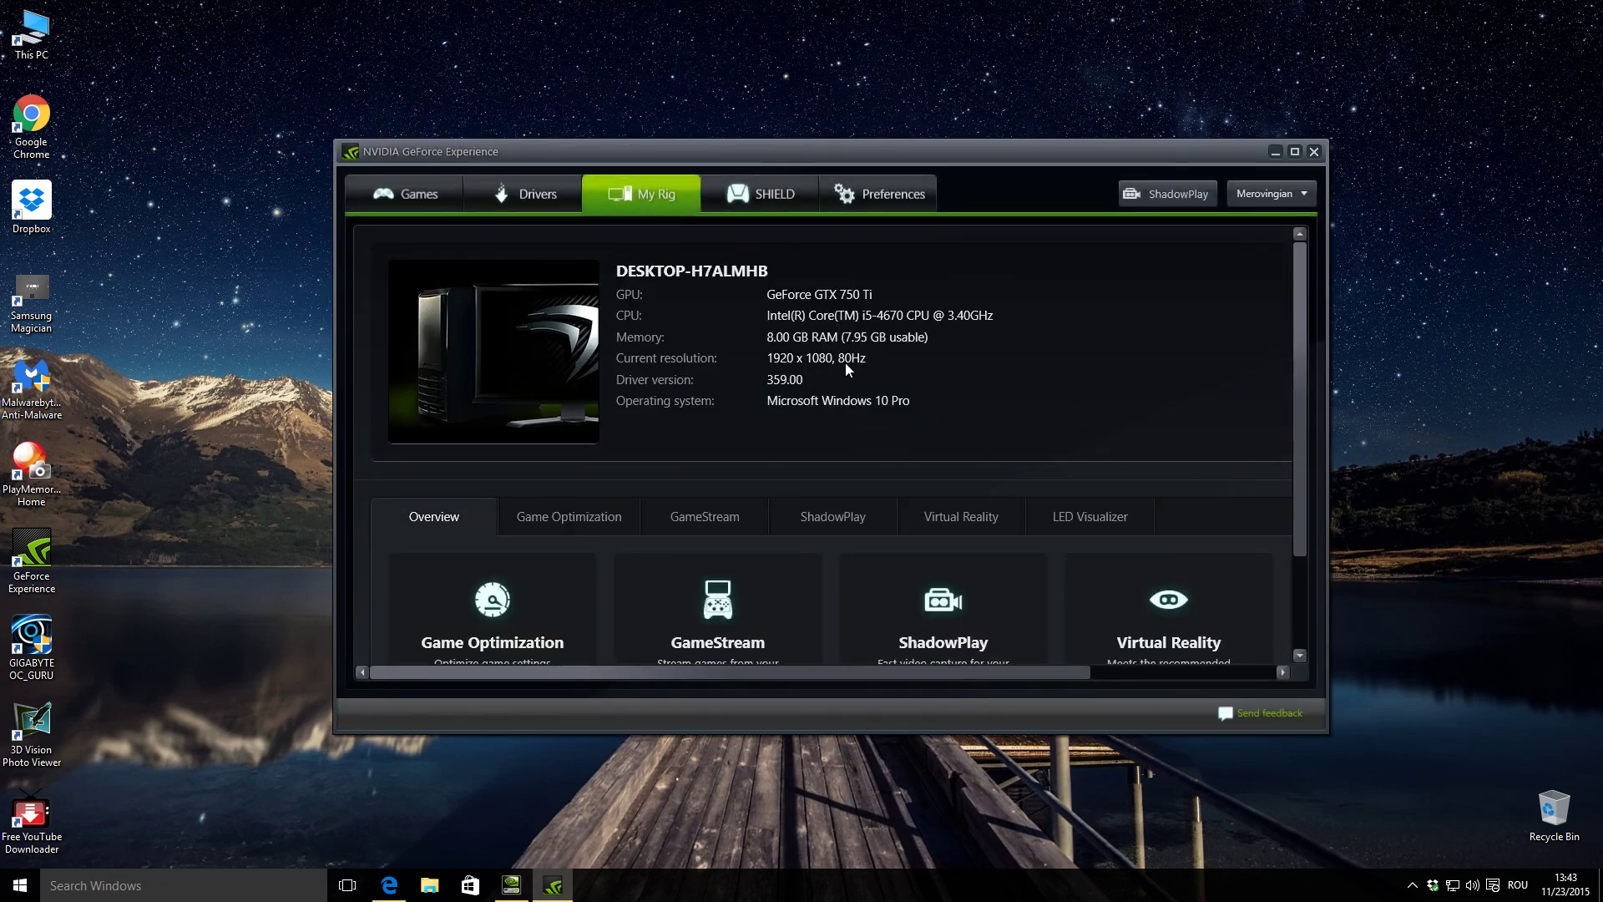
right_click(1397, 285)
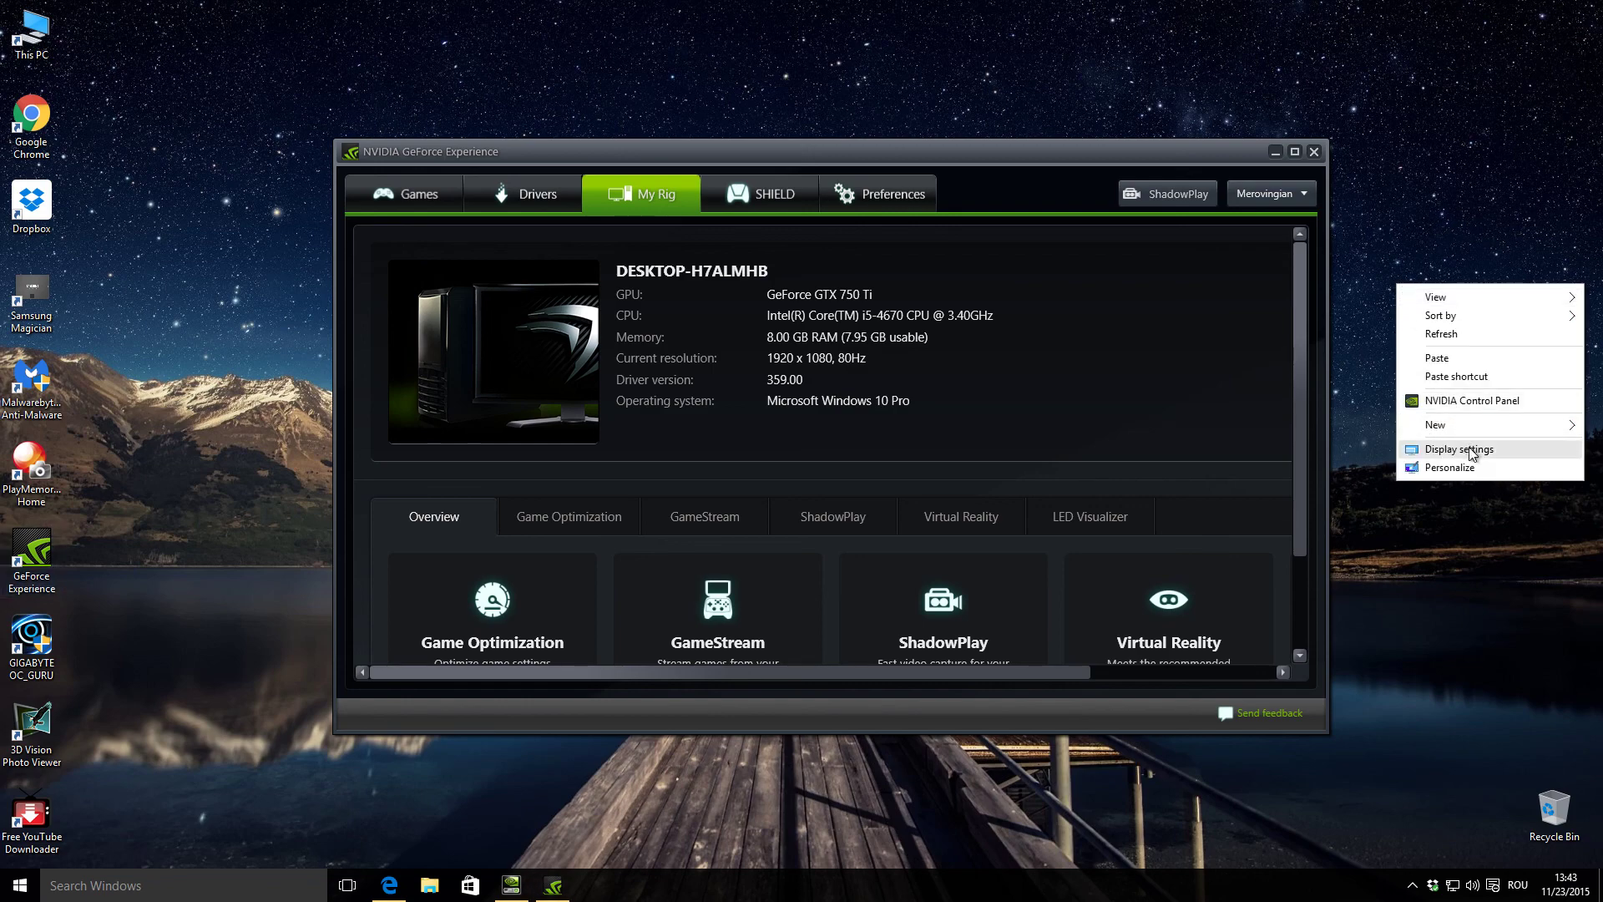
left_click(1471, 402)
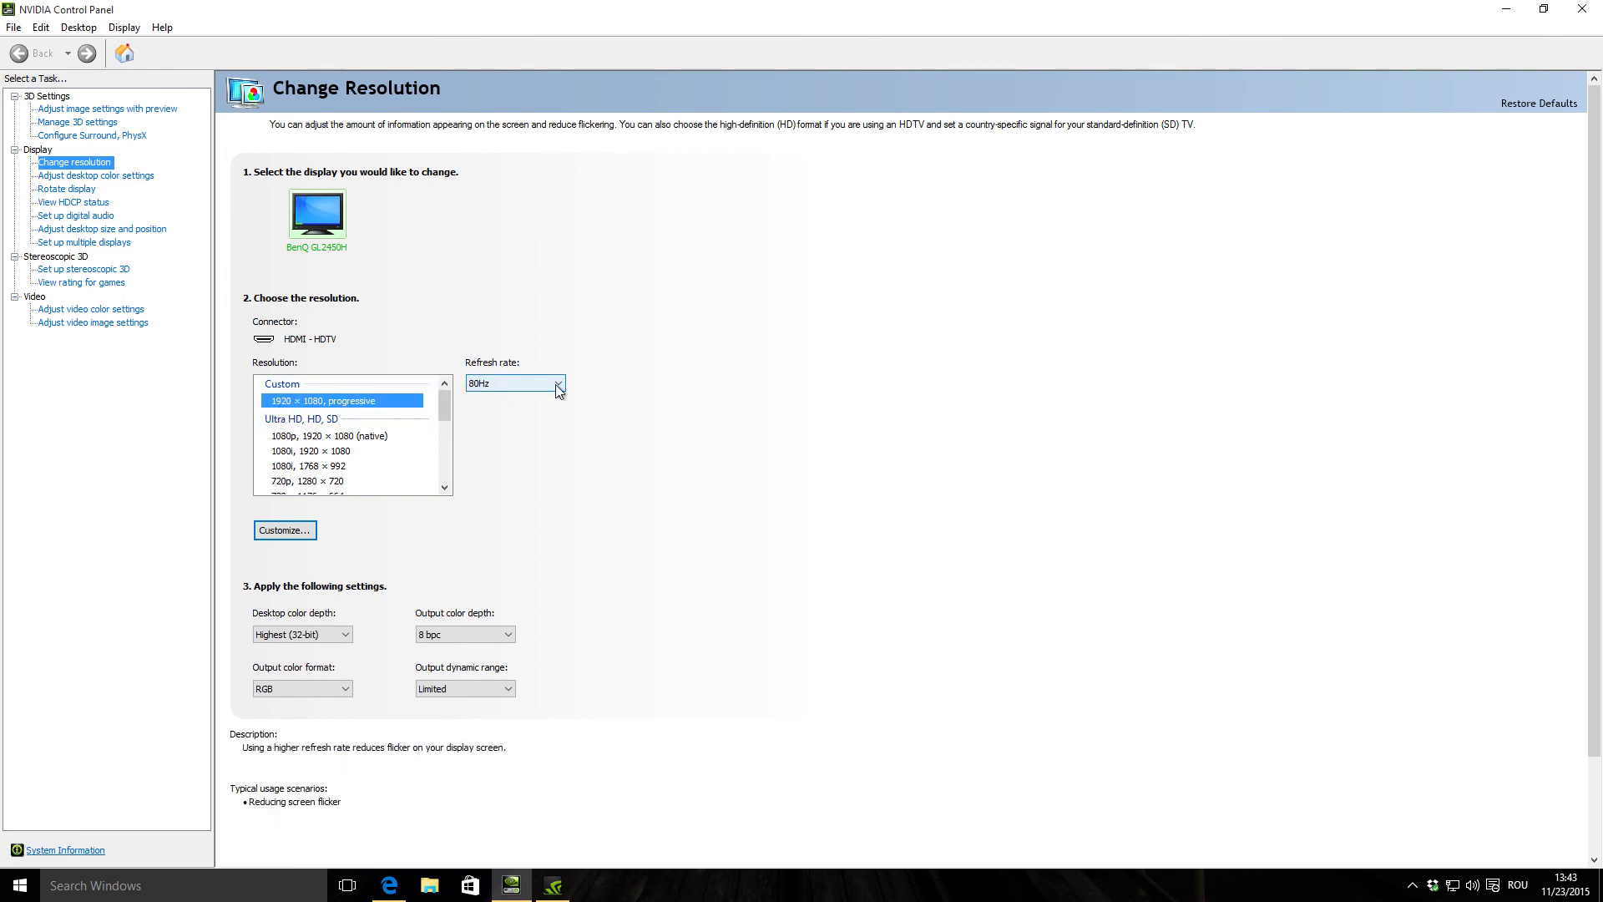
- Review the custom 1920×1080 80Hz mode, restore the NVIDIA window, and open Windows display settings
scroll(1038, 490, "down", 3)
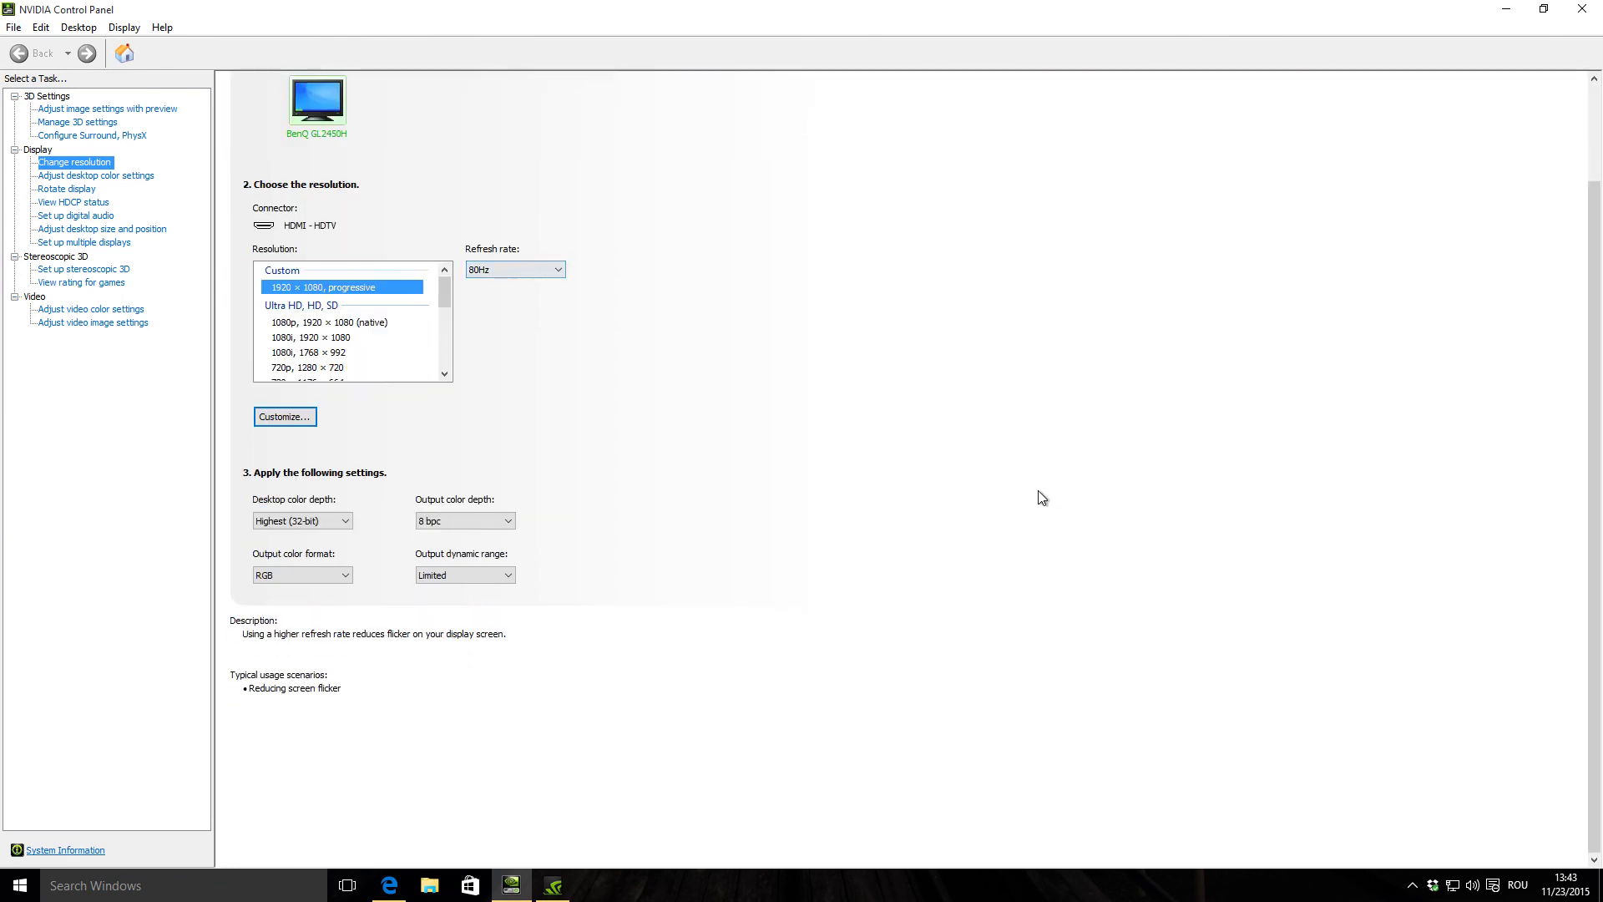
left_click(1543, 9)
right_click(1502, 258)
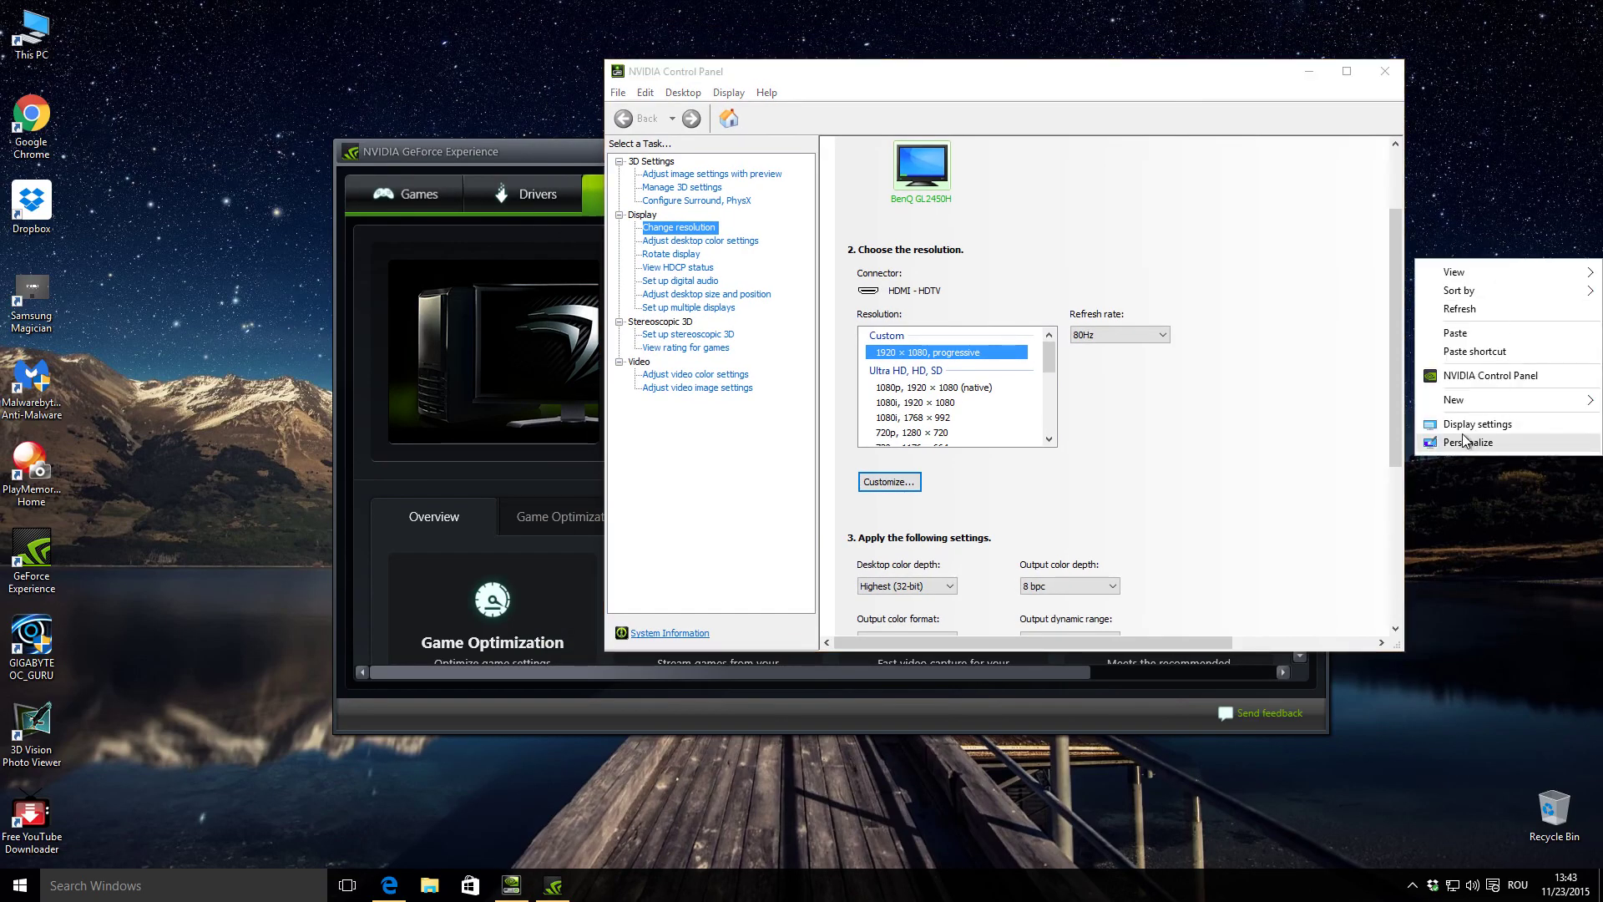
left_click(1463, 425)
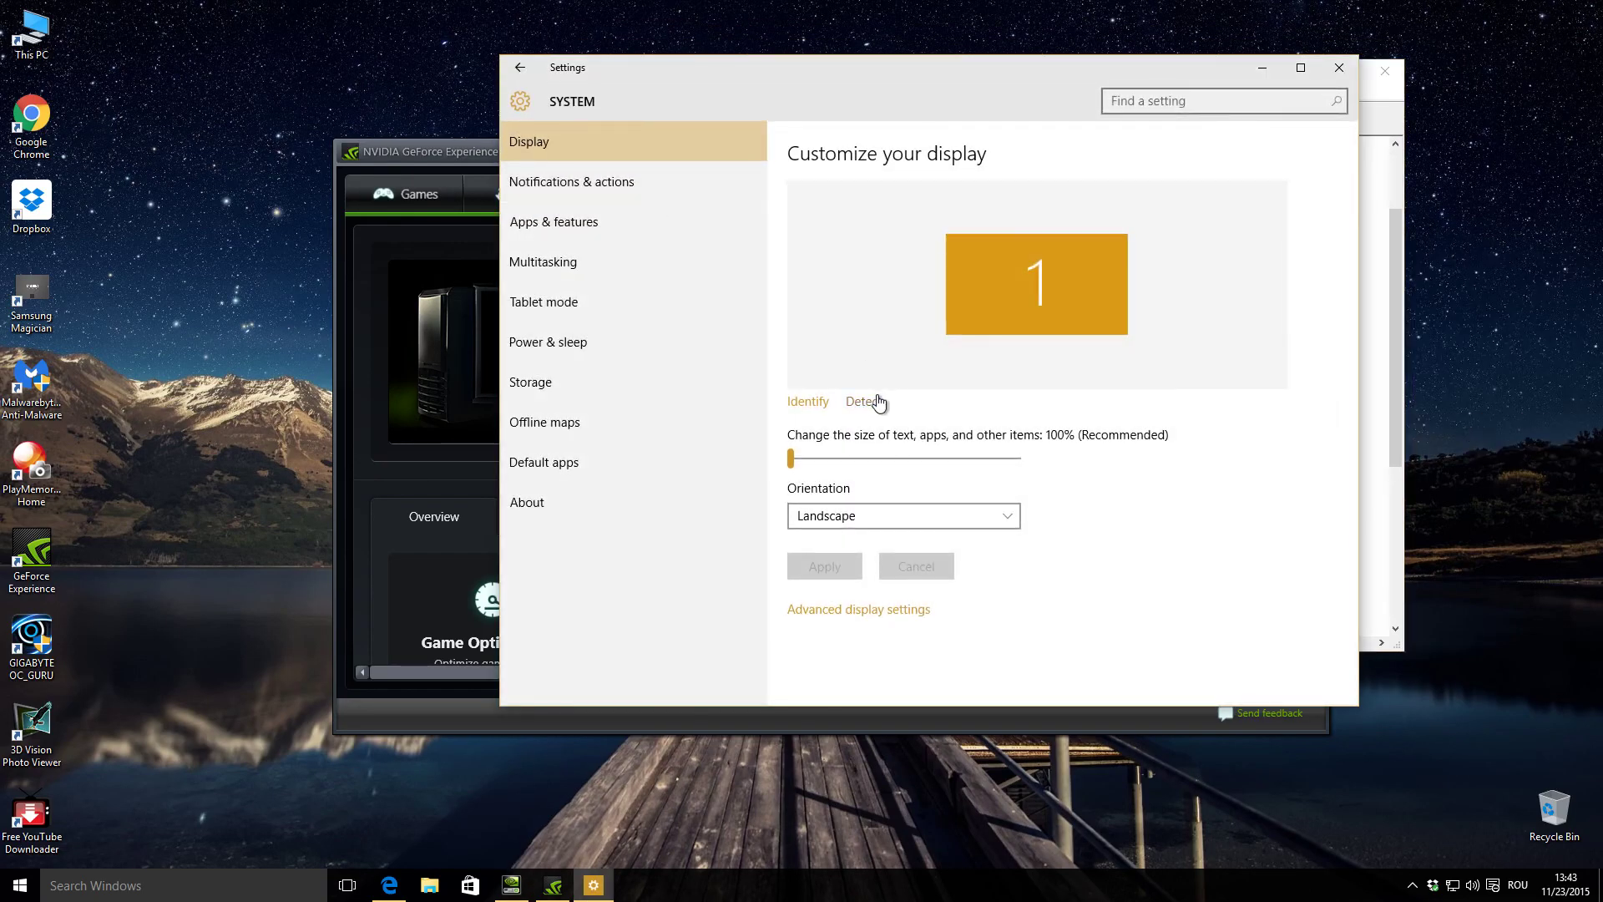
- Confirm the BenQ GL2450H shows 80 Hertz on the adapter properties' Monitor tab, then close it
left_click(868, 611)
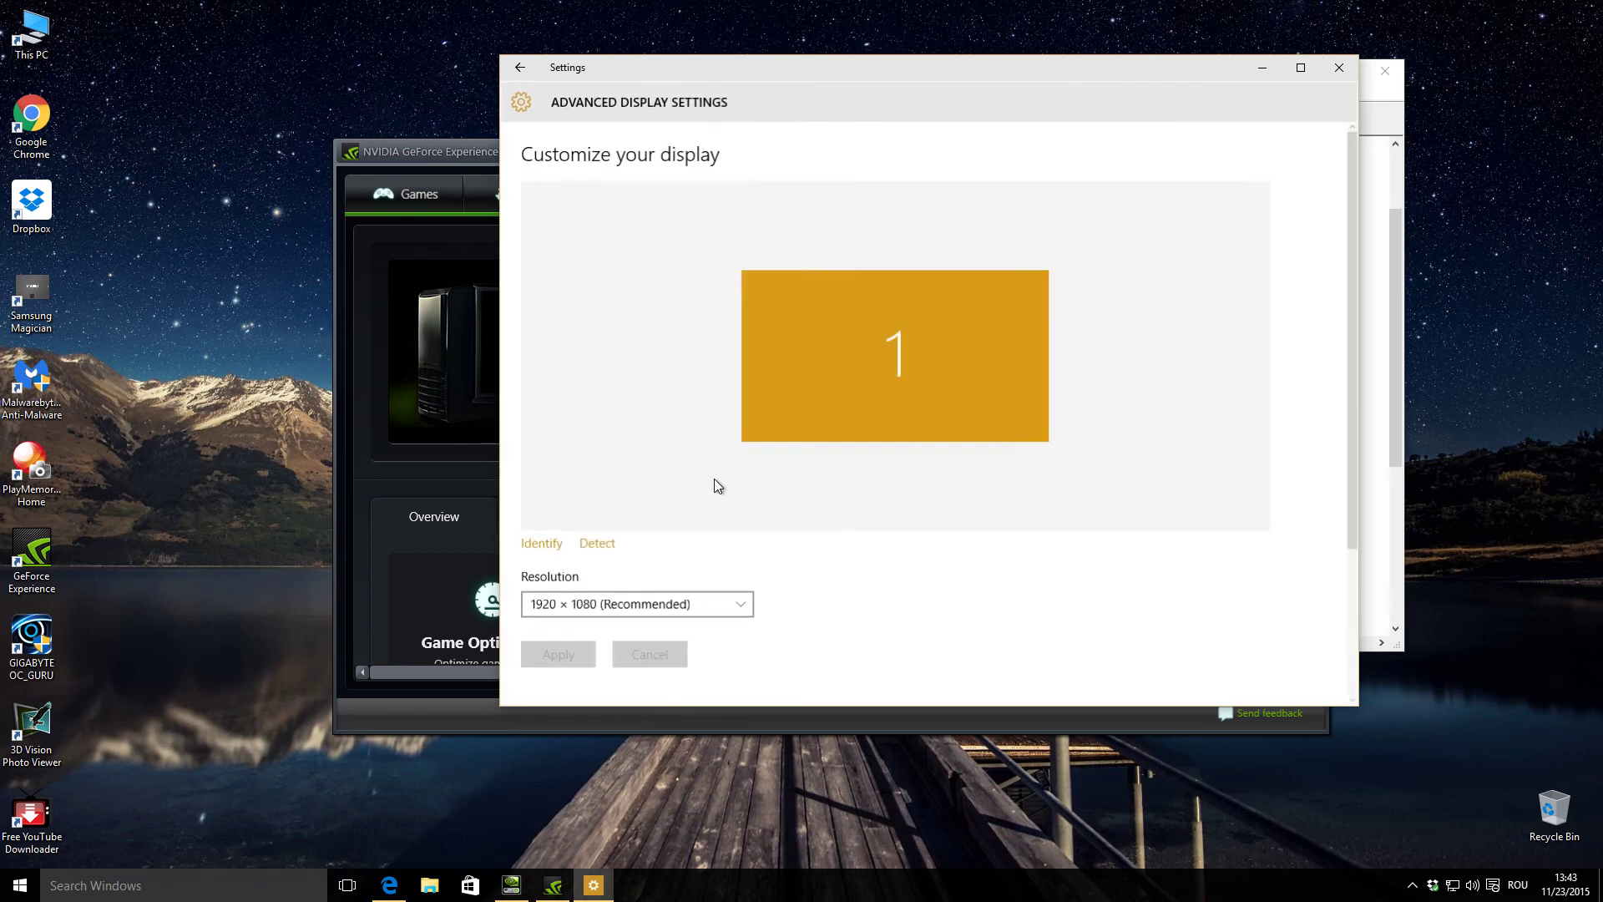
scroll(720, 517, "down", 3)
left_click(582, 651)
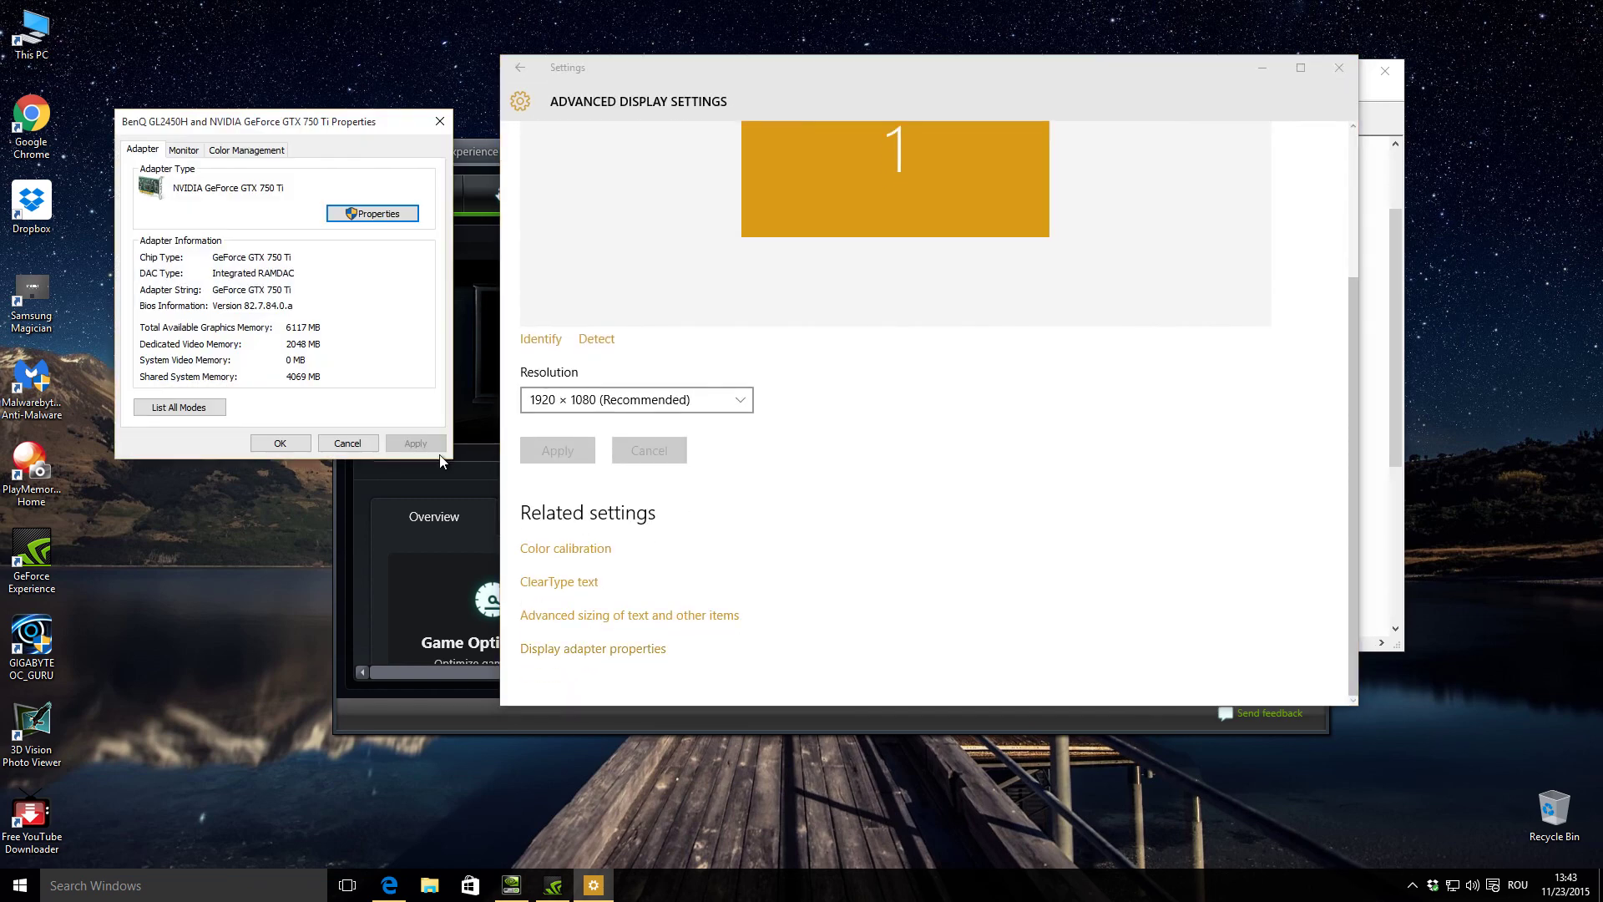
left_click(186, 152)
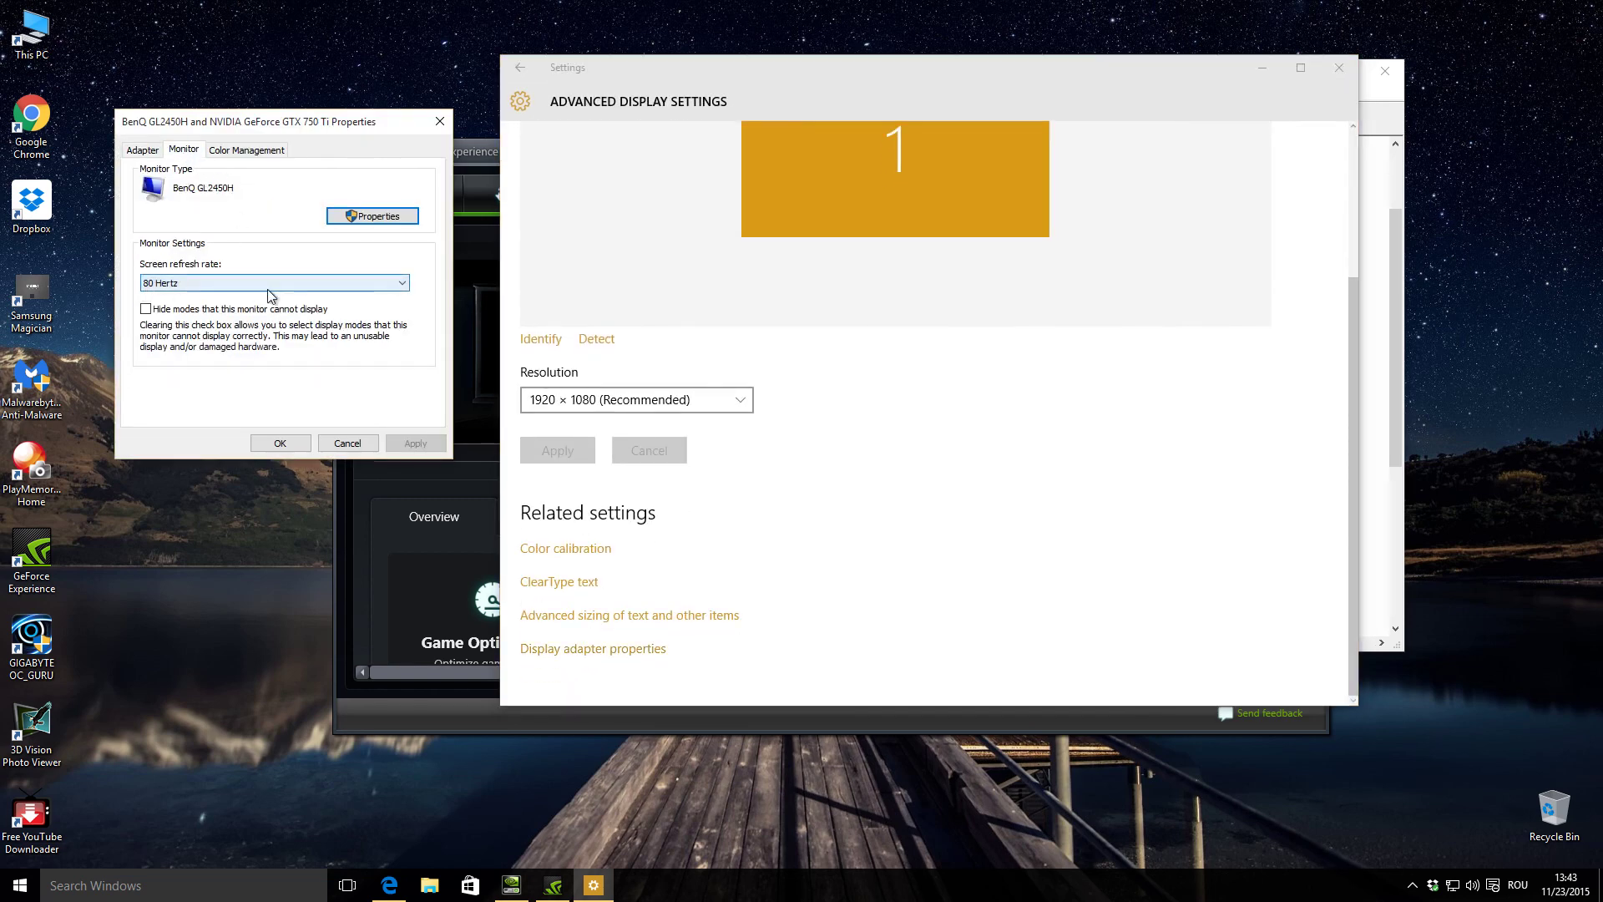
left_click(280, 444)
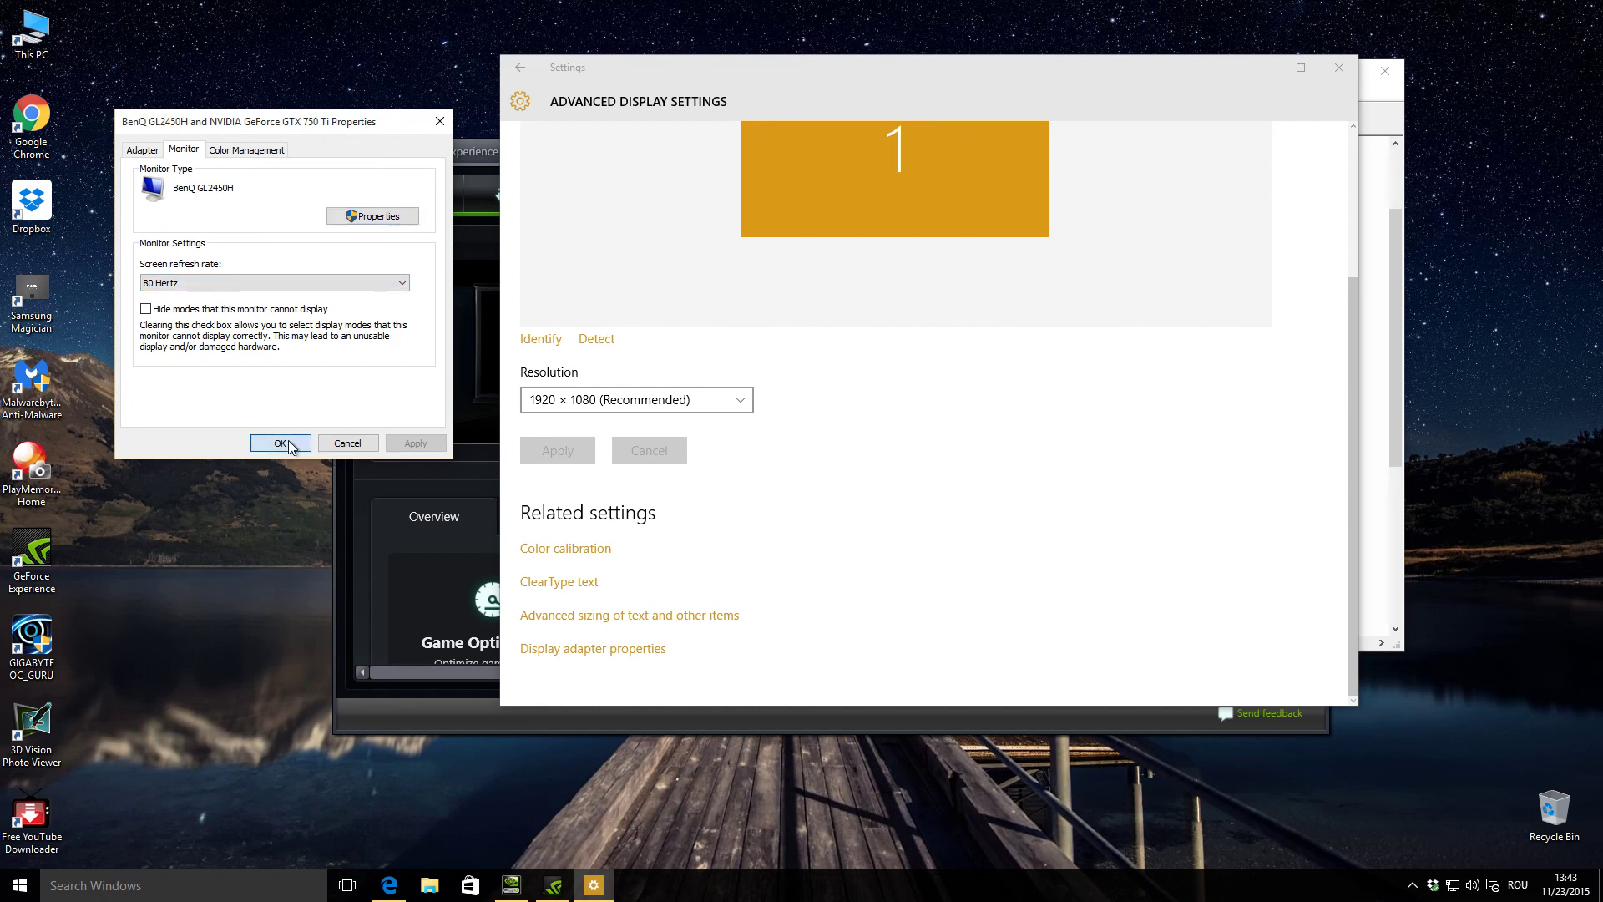